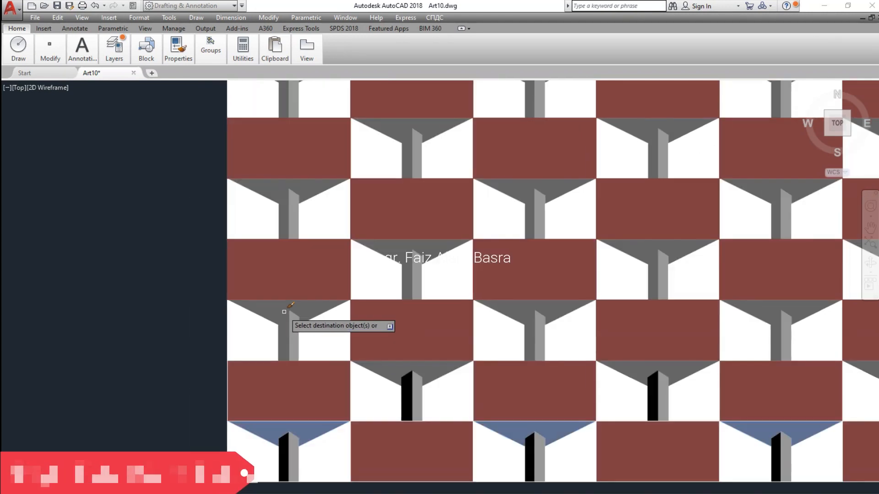
- Examine the hatch colours of the brick pattern, both across the whole wall and close up at the bottom rows
{"action": "scroll", "coordinate": [212, 334], "scroll_direction": "down", "scroll_amount": 2}
{"action": "scroll", "coordinate": [212, 335], "scroll_direction": "up", "scroll_amount": 2}
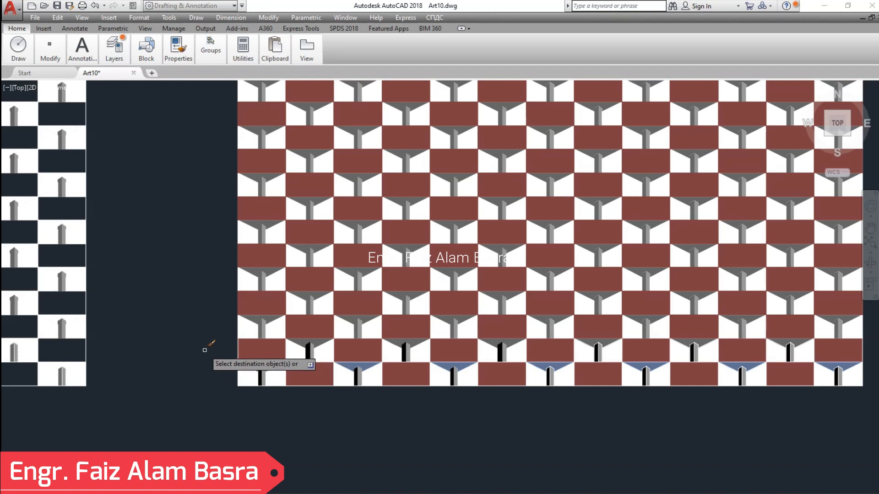
{"action": "scroll", "coordinate": [205, 351], "scroll_direction": "down", "scroll_amount": 2}
{"action": "scroll", "coordinate": [524, 324], "scroll_direction": "up", "scroll_amount": 2}
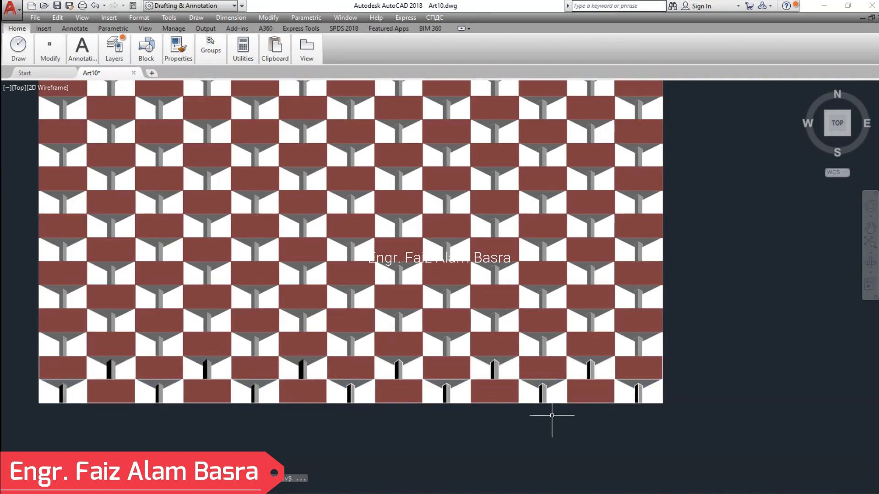
{"action": "scroll", "coordinate": [251, 202], "scroll_direction": "down", "scroll_amount": 2}
{"action": "scroll", "coordinate": [255, 202], "scroll_direction": "up", "scroll_amount": 5}
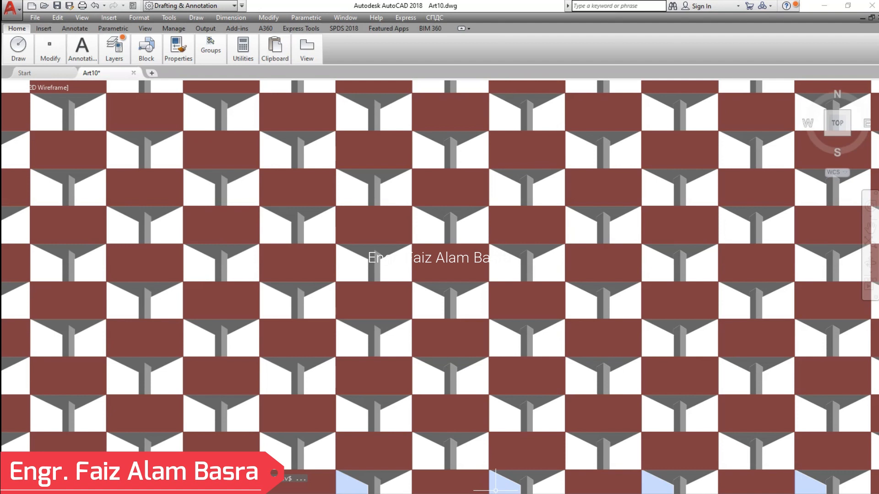
{"action": "scroll", "coordinate": [314, 263], "scroll_direction": "down", "scroll_amount": 2}
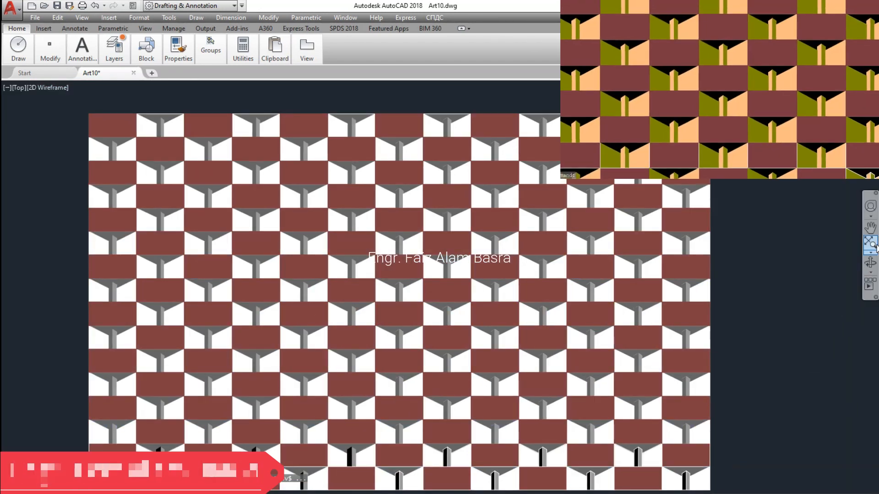
{"action": "left_click", "coordinate": [871, 227]}
{"action": "left_click_drag", "start_coordinate": [781, 343], "coordinate": [847, 320]}
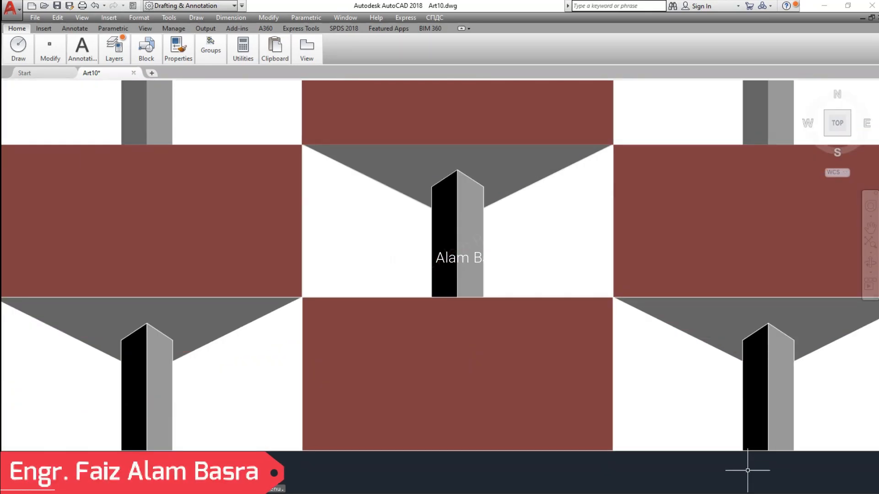
- Match the reddish-brown brick hatch onto the white left-hand panels and the columns' right faces in the second row from the bottom
{"action": "left_click", "coordinate": [238, 218]}
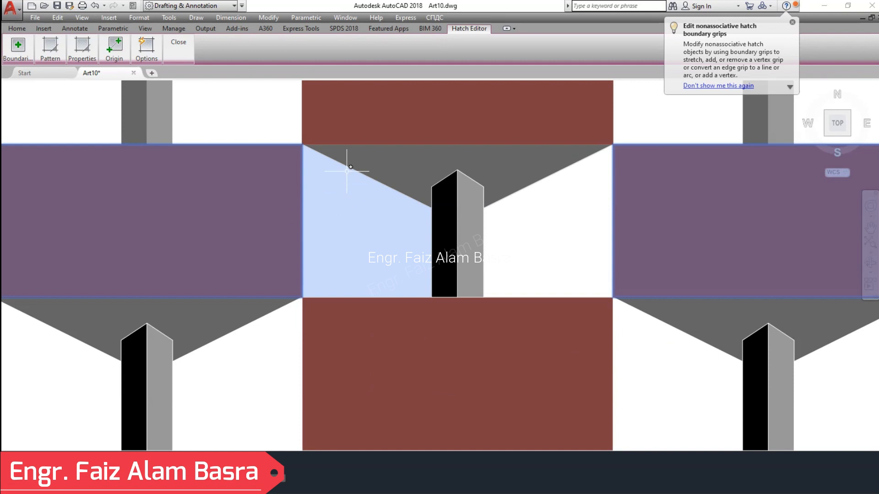
{"action": "key", "text": "Escape"}
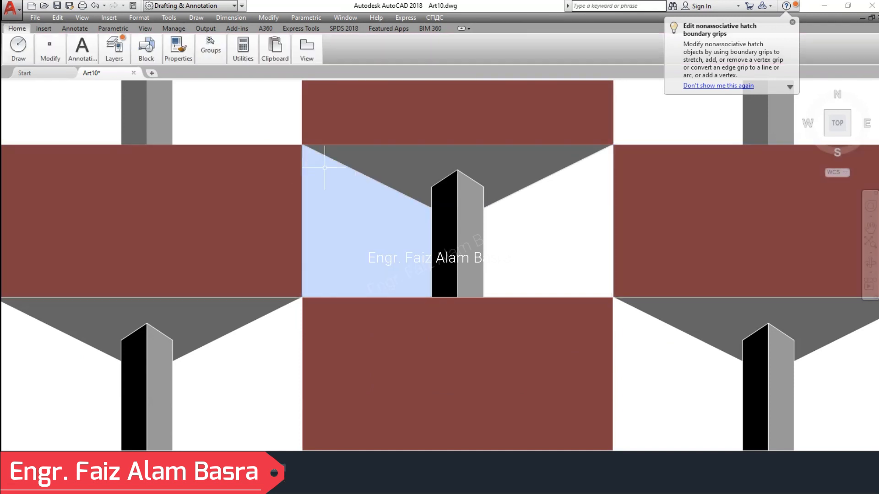
{"action": "scroll", "coordinate": [424, 88], "scroll_direction": "down", "scroll_amount": 3}
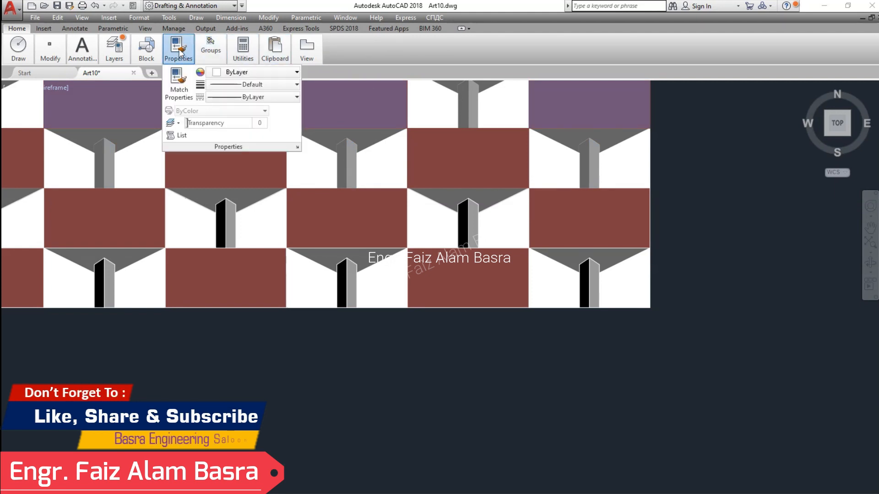
{"action": "scroll", "coordinate": [395, 220], "scroll_direction": "up", "scroll_amount": 4}
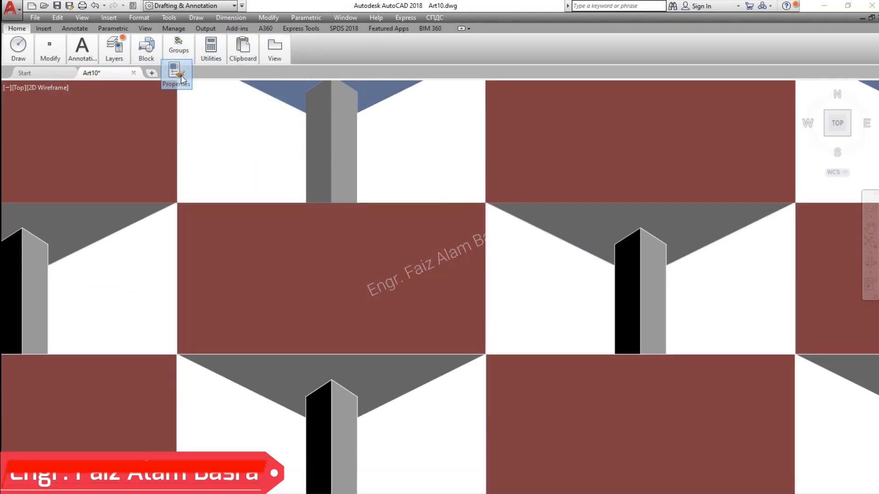
{"action": "mouse_move", "coordinate": [211, 54]}
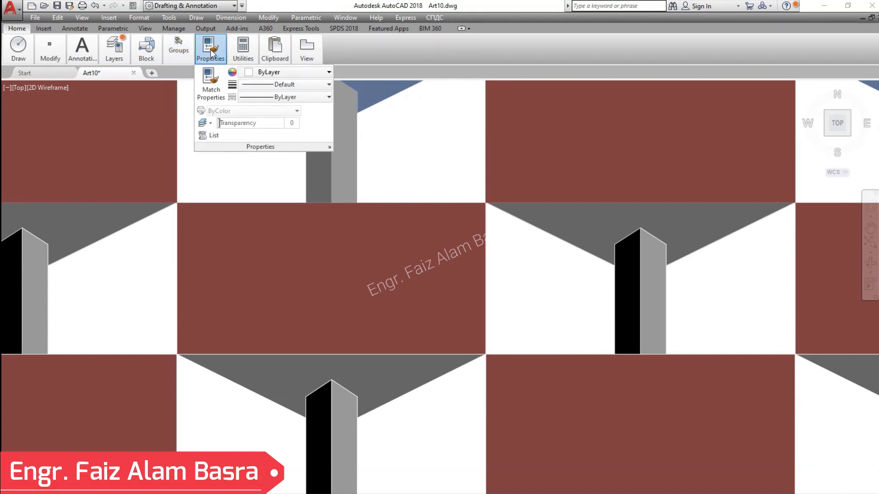
{"action": "left_click", "coordinate": [211, 82]}
{"action": "left_click", "coordinate": [458, 293]}
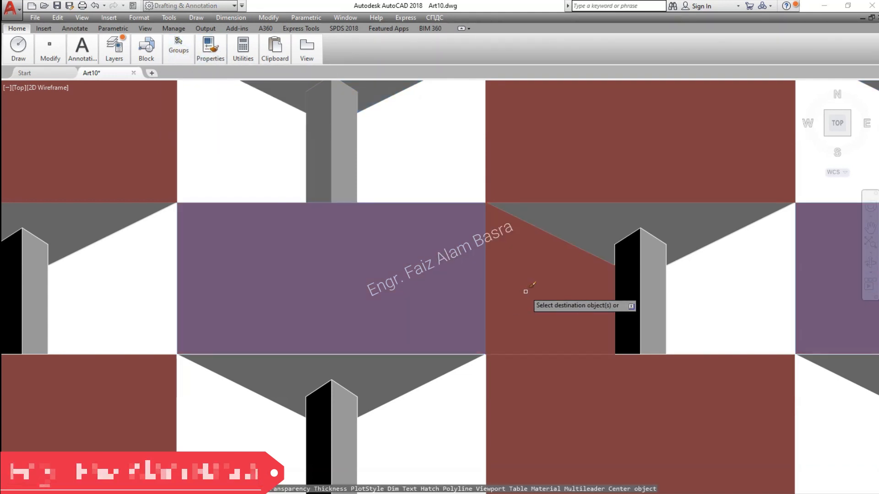
{"action": "left_click", "coordinate": [653, 290]}
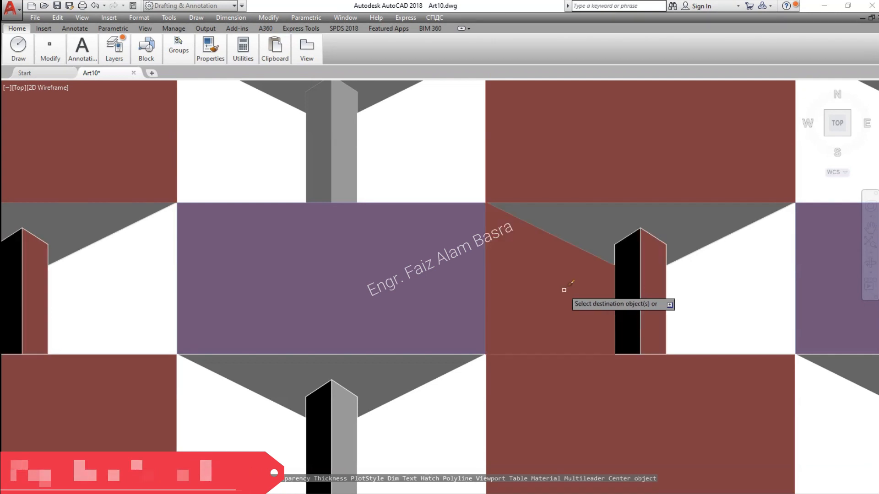
{"action": "scroll", "coordinate": [271, 270], "scroll_direction": "down", "scroll_amount": 3}
{"action": "scroll", "coordinate": [324, 305], "scroll_direction": "up", "scroll_amount": 3}
{"action": "left_click", "coordinate": [388, 330]}
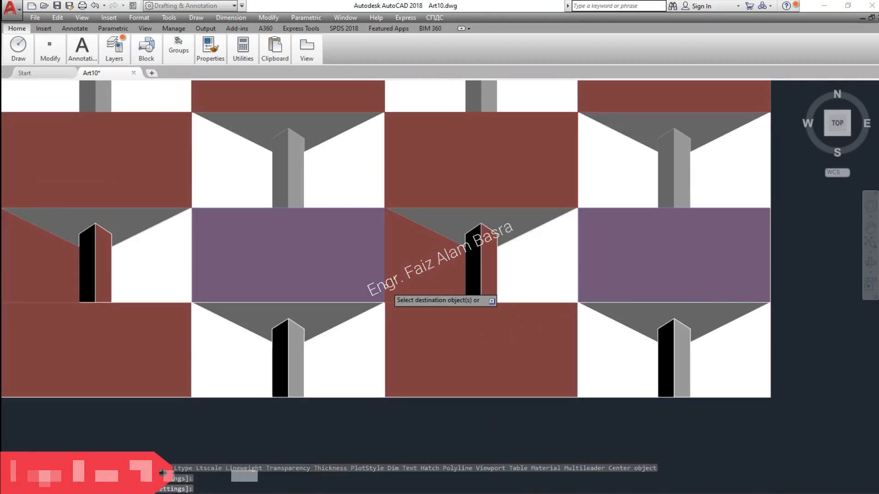
{"action": "left_click", "coordinate": [366, 268]}
{"action": "scroll", "coordinate": [441, 277], "scroll_direction": "up", "scroll_amount": 2}
{"action": "left_click", "coordinate": [441, 276]}
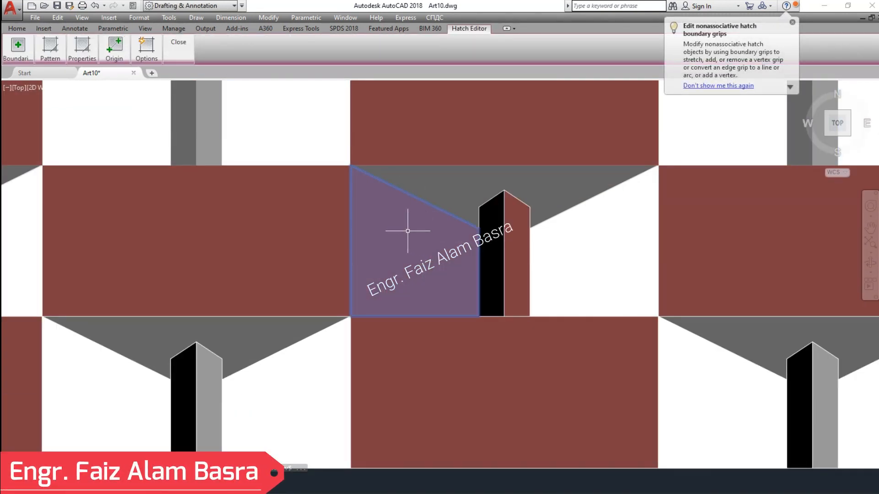
{"action": "key", "text": "Escape"}
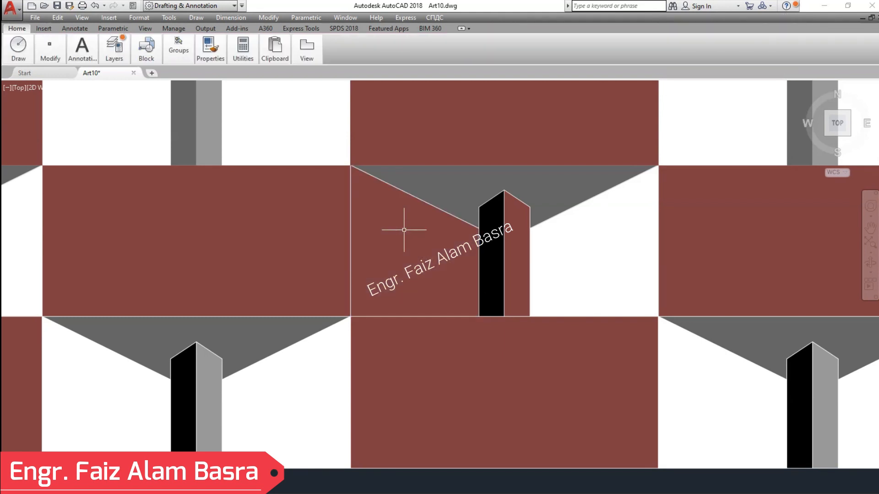
{"action": "right_click", "coordinate": [405, 232]}
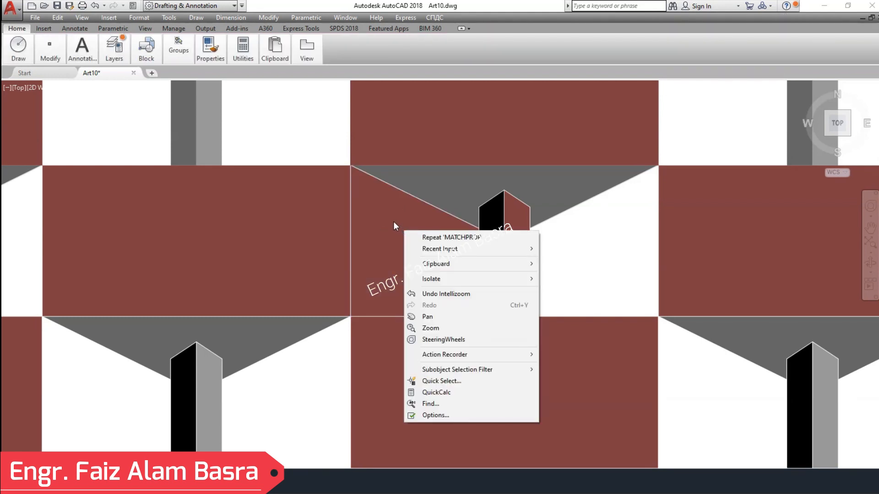
{"action": "left_click", "coordinate": [394, 223]}
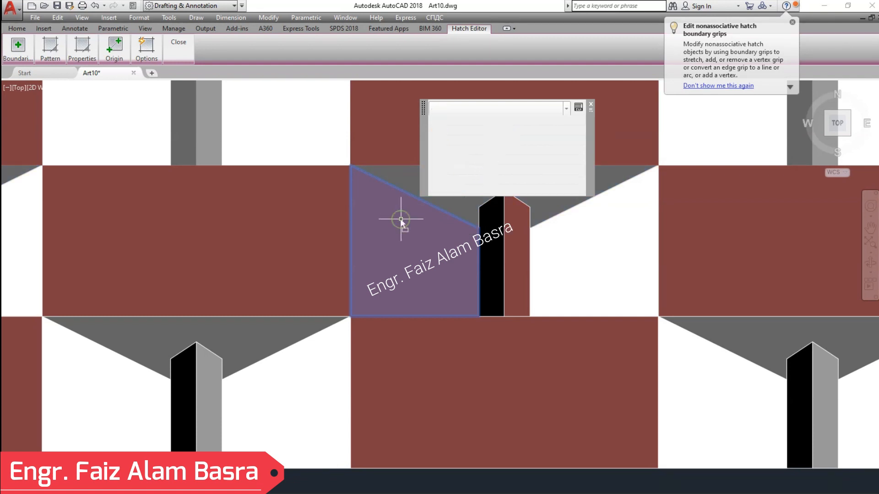
{"action": "key", "text": "Escape"}
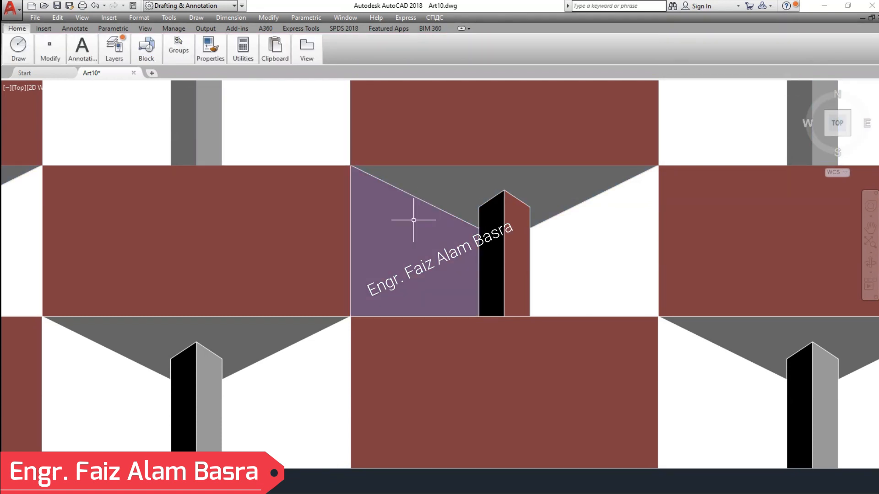
{"action": "right_click", "coordinate": [414, 221]}
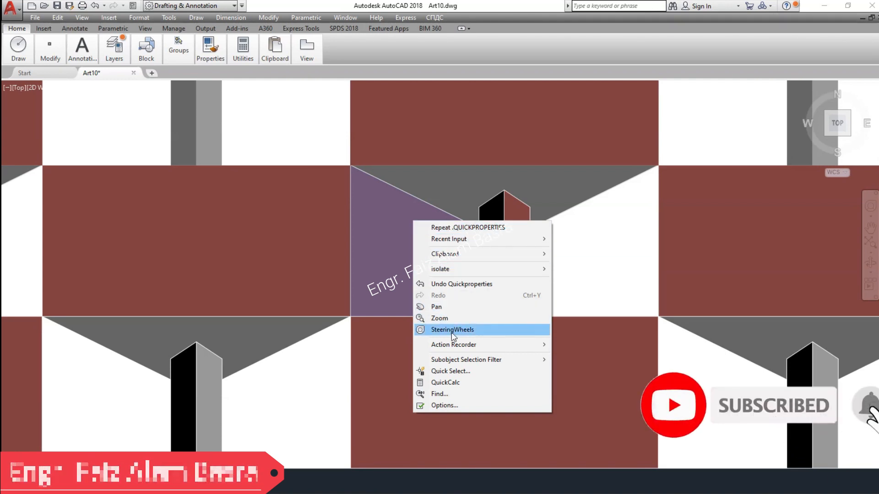
{"action": "left_click", "coordinate": [371, 262]}
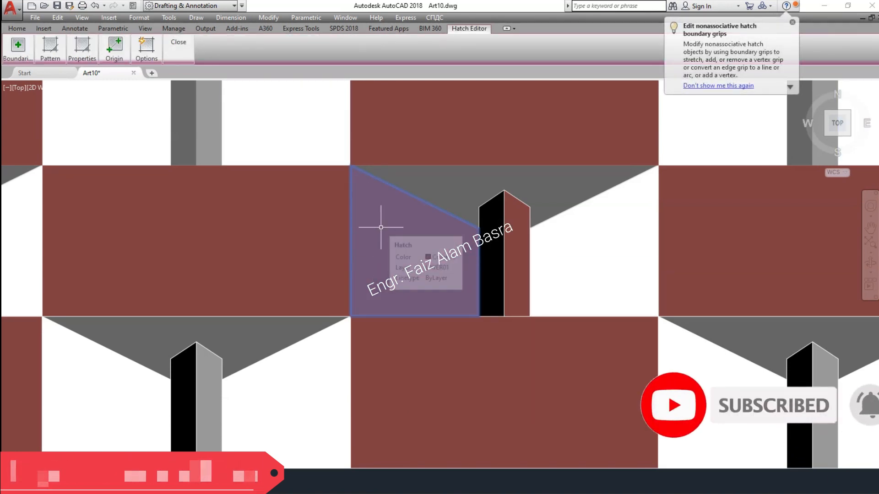
{"action": "left_click", "coordinate": [95, 6]}
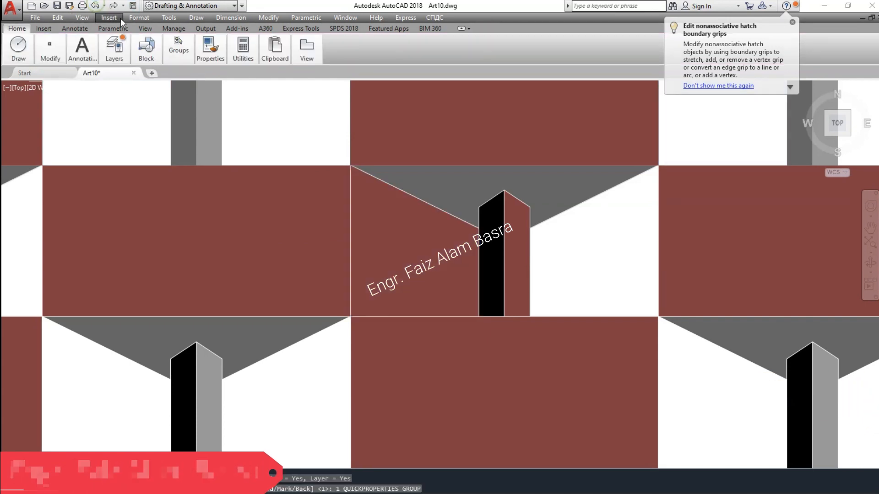
- Change the solid hatch of the second row's left-hand panels to index color 35 in Hatch Edit
{"action": "scroll", "coordinate": [405, 250], "scroll_direction": "down", "scroll_amount": 2}
{"action": "left_click", "coordinate": [407, 246]}
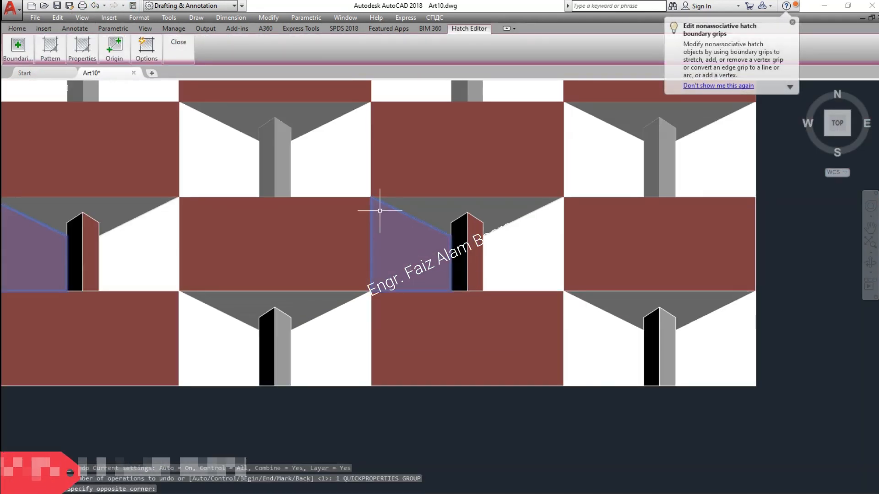
{"action": "mouse_move", "coordinate": [50, 39]}
{"action": "mouse_move", "coordinate": [20, 46]}
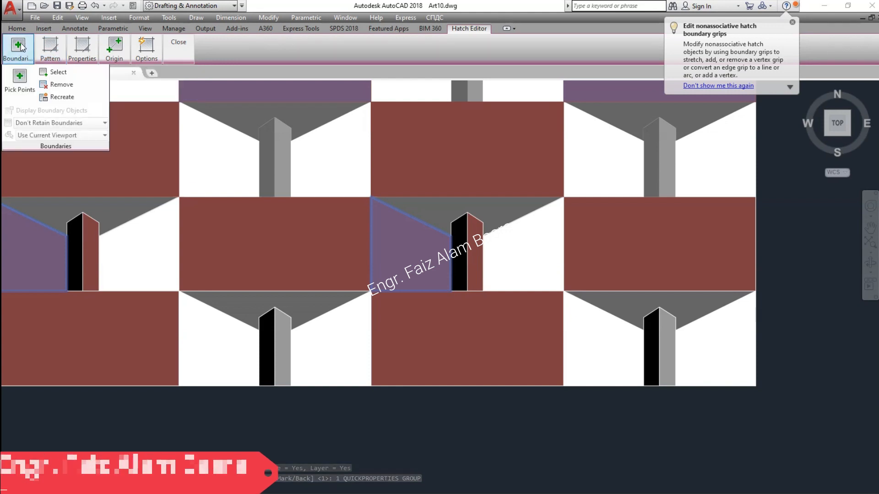
{"action": "mouse_move", "coordinate": [127, 56]}
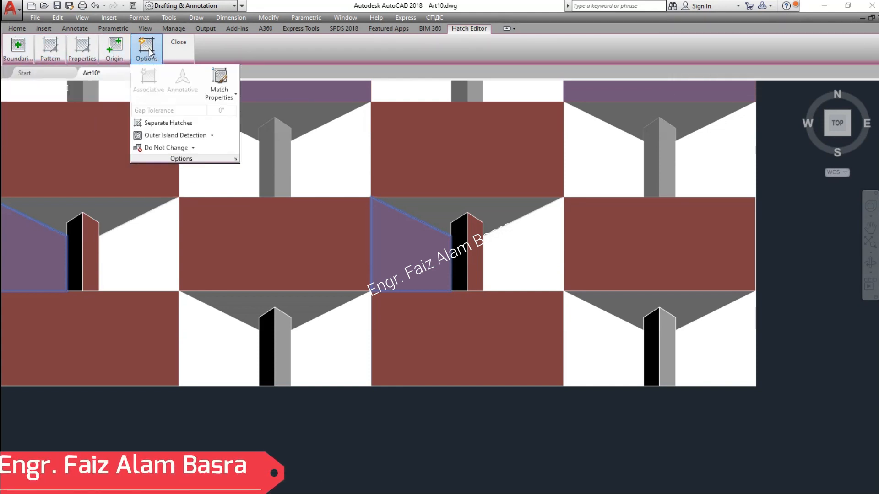
{"action": "left_click", "coordinate": [235, 159]}
{"action": "left_click", "coordinate": [439, 176]}
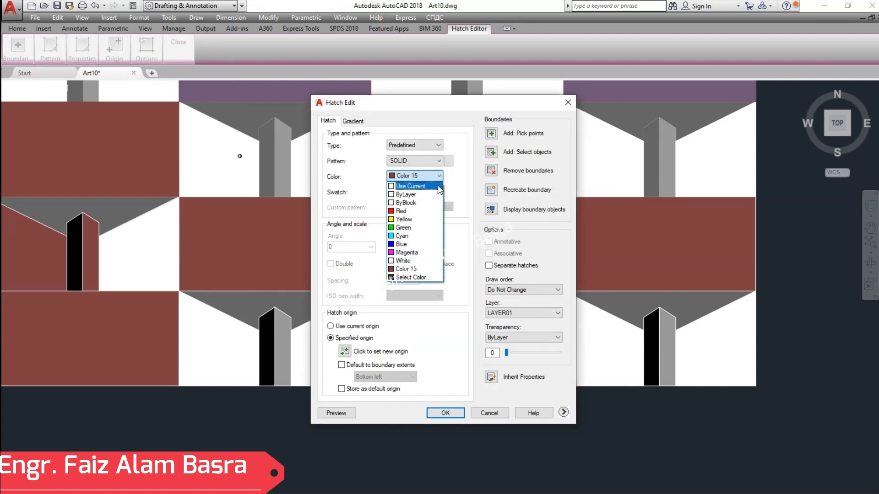
{"action": "left_click", "coordinate": [420, 276]}
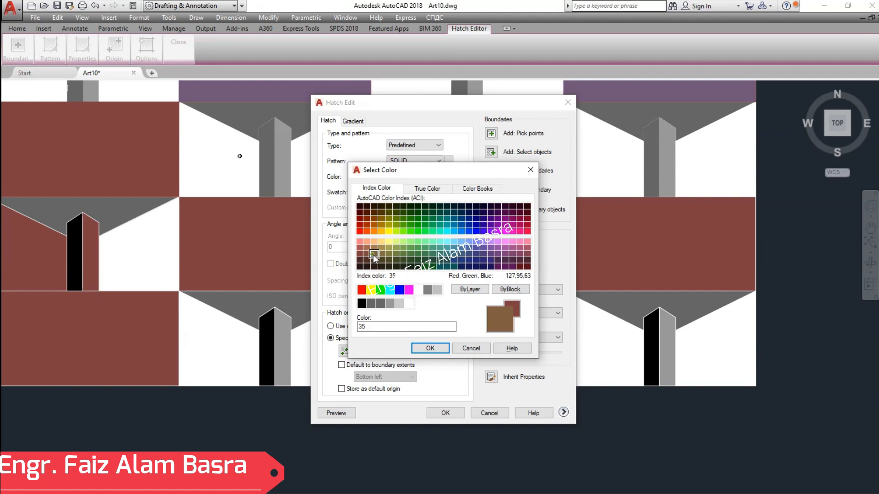
{"action": "left_click", "coordinate": [371, 254]}
{"action": "left_click", "coordinate": [421, 349]}
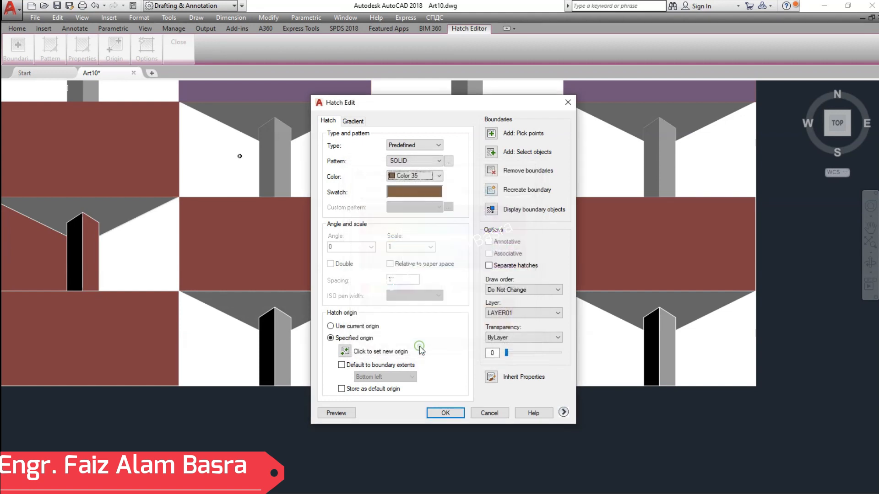
{"action": "left_click", "coordinate": [445, 412]}
{"action": "scroll", "coordinate": [526, 264], "scroll_direction": "down", "scroll_amount": 2}
{"action": "scroll", "coordinate": [211, 265], "scroll_direction": "up", "scroll_amount": 2}
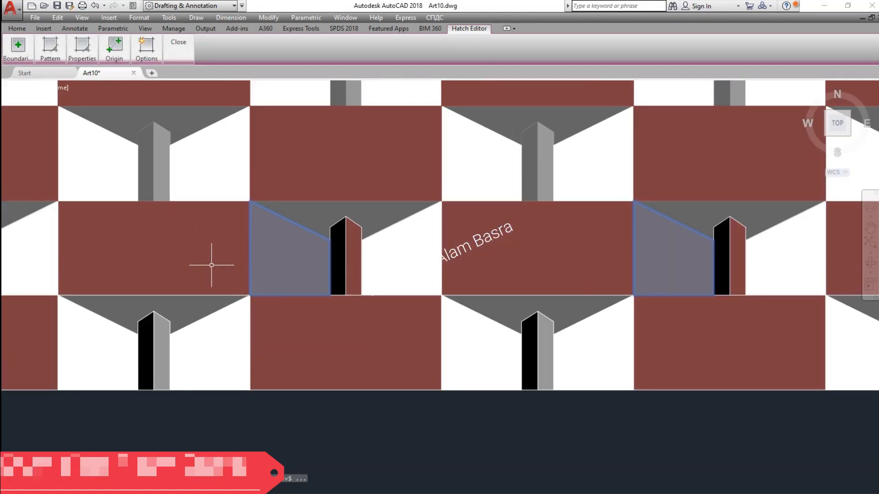
{"action": "key", "text": "Escape"}
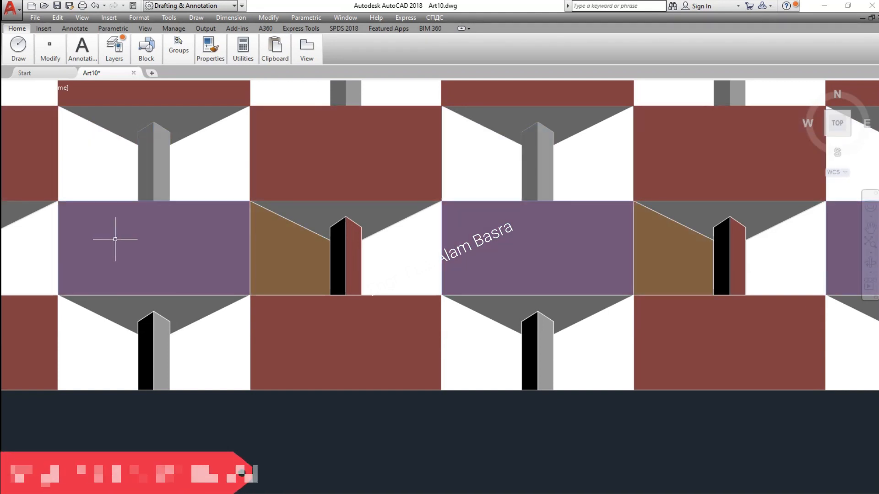
- Match the light brown hatch of the second row's right-hand panels onto the white right-hand panels in the bottom and nearby rows above
{"action": "scroll", "coordinate": [118, 235], "scroll_direction": "down", "scroll_amount": 2}
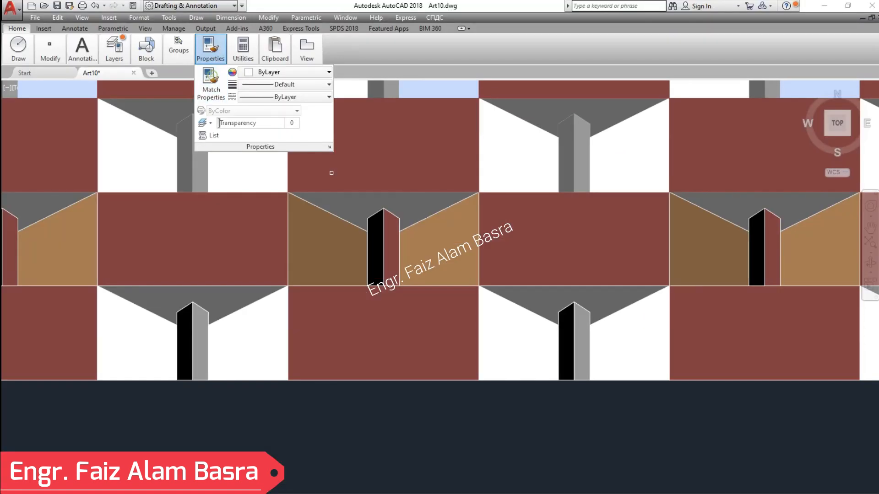
{"action": "left_click", "coordinate": [436, 255]}
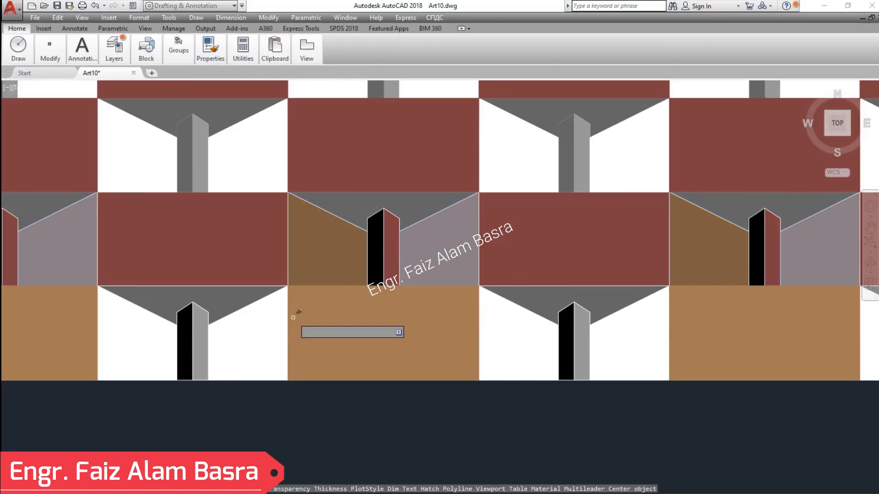
{"action": "left_click", "coordinate": [265, 325]}
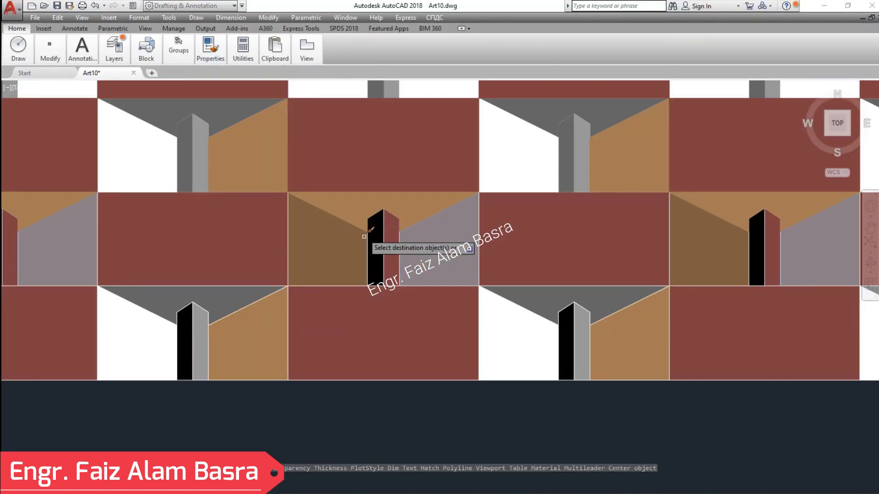
{"action": "scroll", "coordinate": [373, 257], "scroll_direction": "down", "scroll_amount": 4}
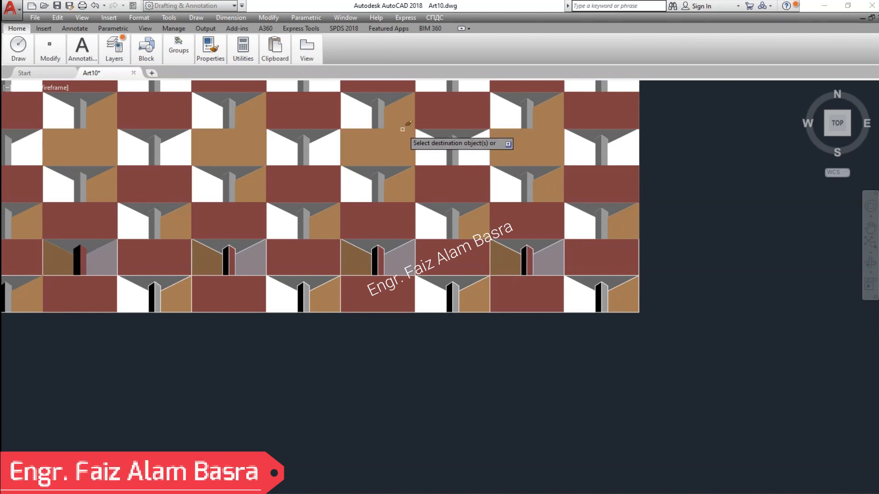
- Match the light brown hatch onto the left faces of the columns in the lower half of the wall
{"action": "scroll", "coordinate": [387, 305], "scroll_direction": "up", "scroll_amount": 6}
{"action": "scroll", "coordinate": [387, 229], "scroll_direction": "down", "scroll_amount": 2}
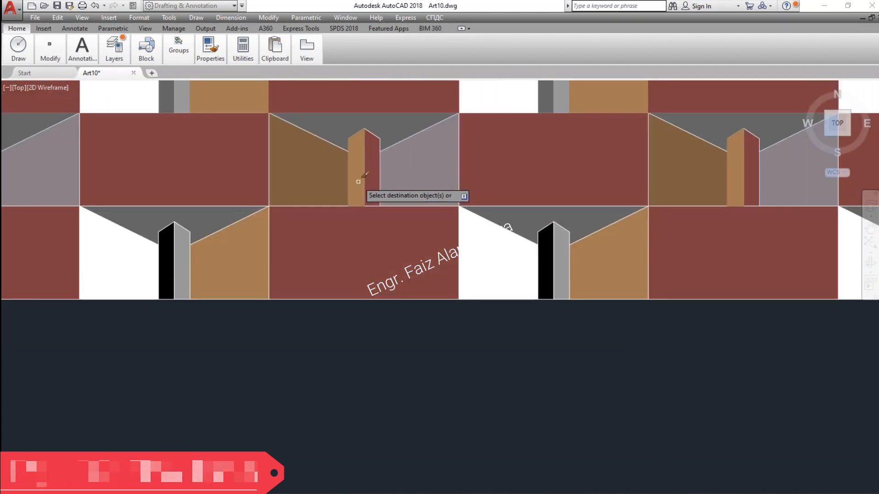
{"action": "scroll", "coordinate": [314, 180], "scroll_direction": "down", "scroll_amount": 2}
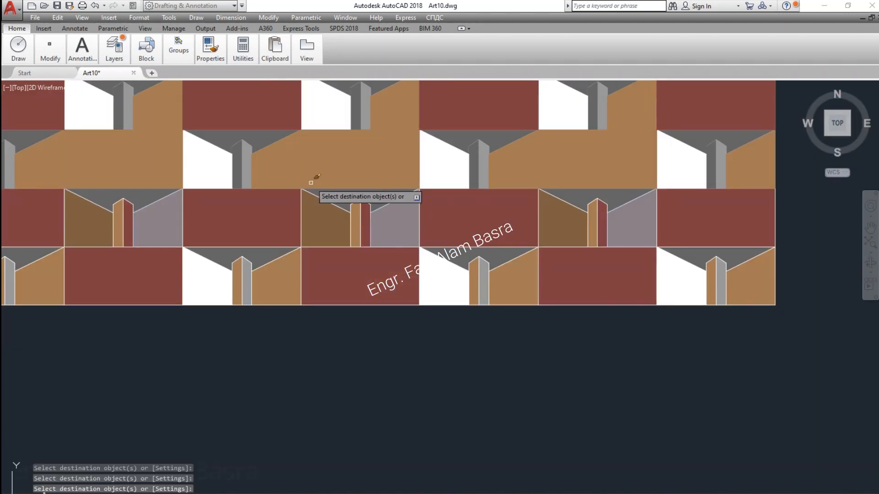
{"action": "scroll", "coordinate": [245, 147], "scroll_direction": "up", "scroll_amount": 4}
{"action": "scroll", "coordinate": [363, 175], "scroll_direction": "down", "scroll_amount": 4}
{"action": "scroll", "coordinate": [294, 144], "scroll_direction": "up", "scroll_amount": 4}
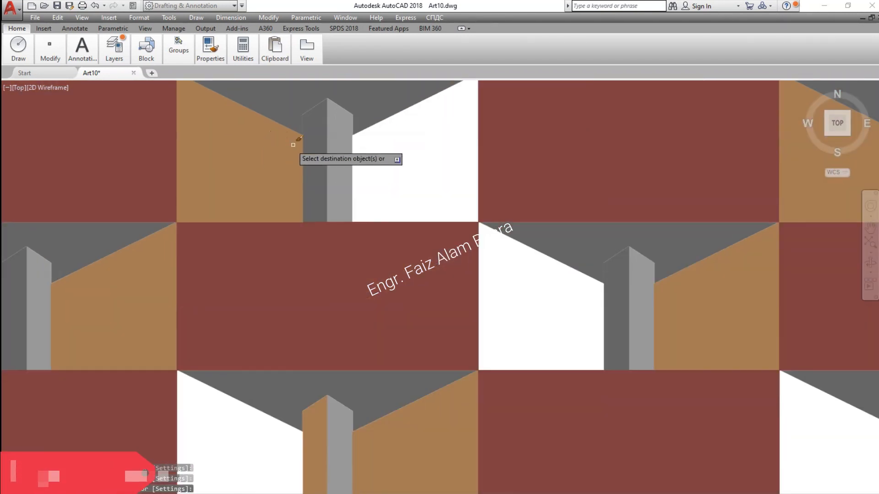
{"action": "scroll", "coordinate": [436, 349], "scroll_direction": "down", "scroll_amount": 4}
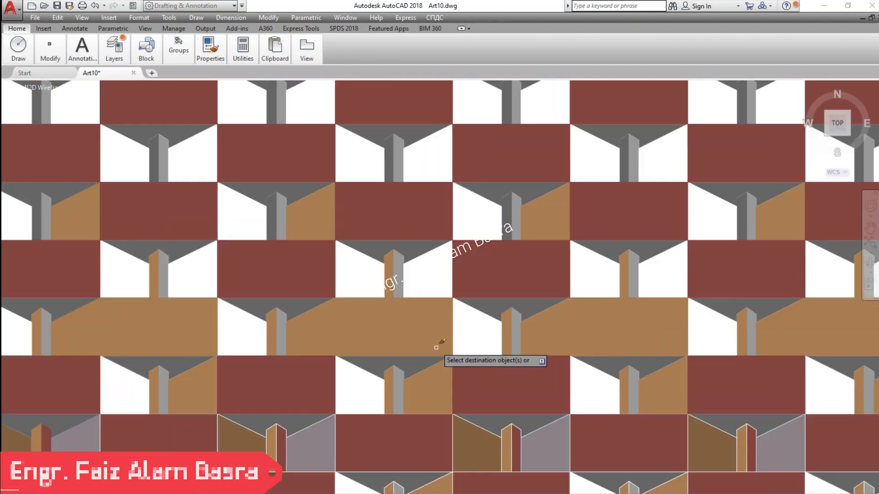
{"action": "scroll", "coordinate": [386, 167], "scroll_direction": "up", "scroll_amount": 4}
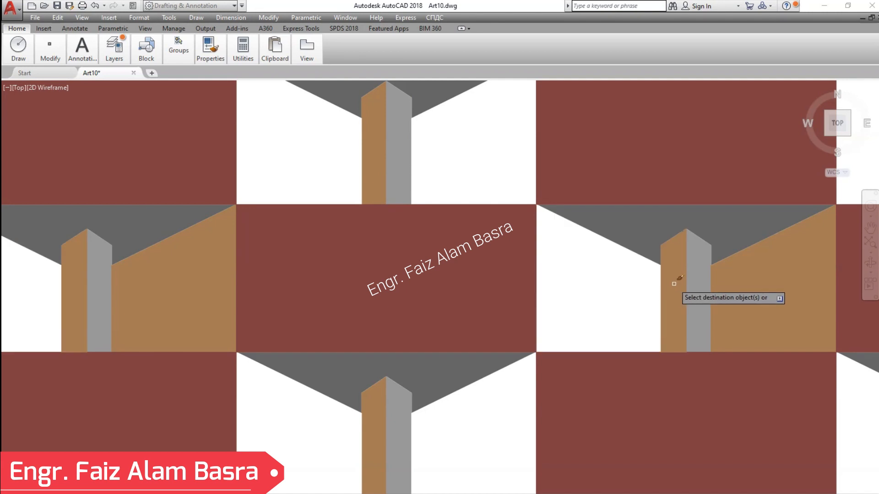
{"action": "scroll", "coordinate": [462, 260], "scroll_direction": "down", "scroll_amount": 6}
{"action": "scroll", "coordinate": [462, 260], "scroll_direction": "up", "scroll_amount": 8}
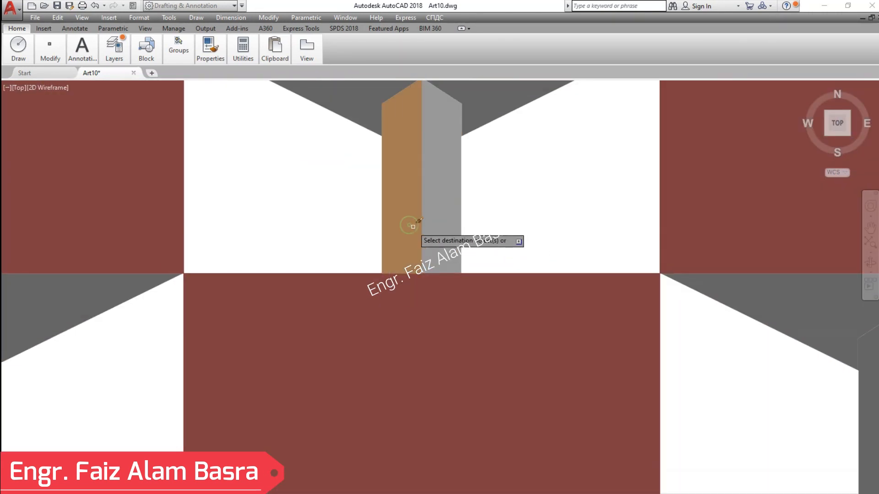
{"action": "scroll", "coordinate": [413, 227], "scroll_direction": "down", "scroll_amount": 6}
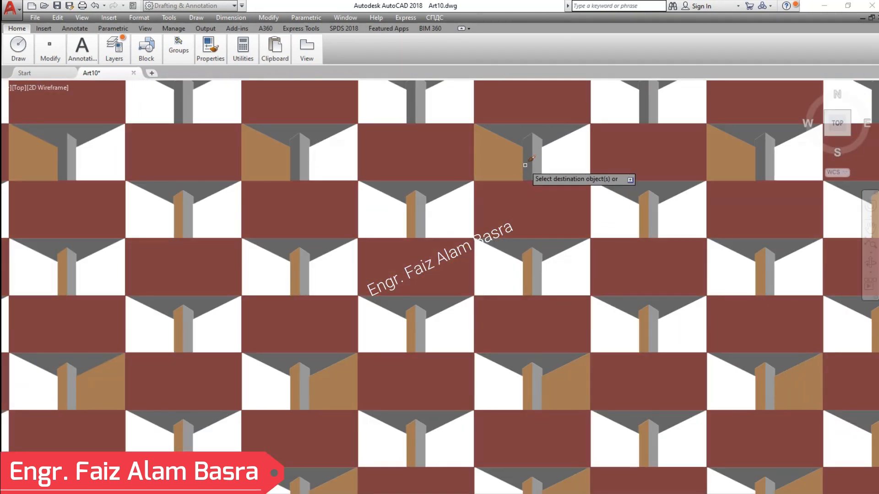
- Continue matching the light brown hatch onto the columns' left faces in the upper half, up to the top rows
{"action": "scroll", "coordinate": [525, 165], "scroll_direction": "up", "scroll_amount": 6}
{"action": "scroll", "coordinate": [524, 187], "scroll_direction": "down", "scroll_amount": 4}
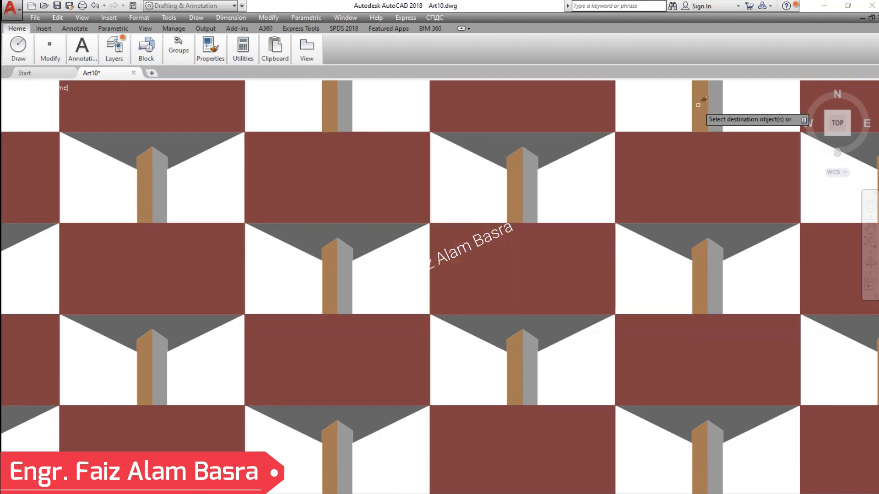
{"action": "scroll", "coordinate": [508, 184], "scroll_direction": "down", "scroll_amount": 4}
{"action": "scroll", "coordinate": [506, 186], "scroll_direction": "down", "scroll_amount": 3}
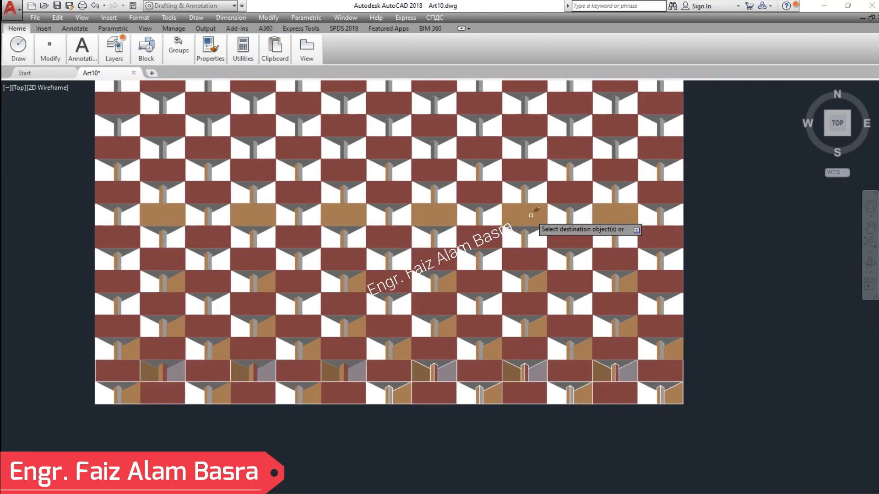
{"action": "scroll", "coordinate": [513, 137], "scroll_direction": "up", "scroll_amount": 6}
{"action": "left_click", "coordinate": [516, 143]}
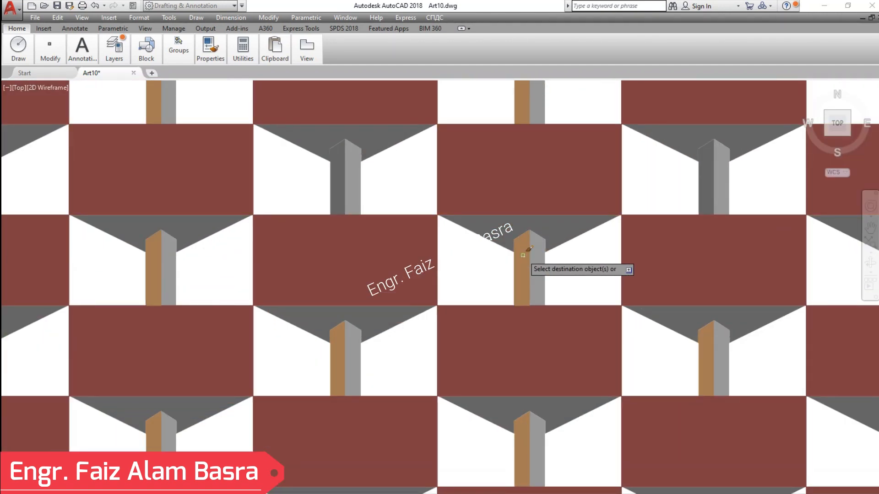
{"action": "scroll", "coordinate": [502, 339], "scroll_direction": "down", "scroll_amount": 2}
{"action": "scroll", "coordinate": [462, 222], "scroll_direction": "down", "scroll_amount": 3}
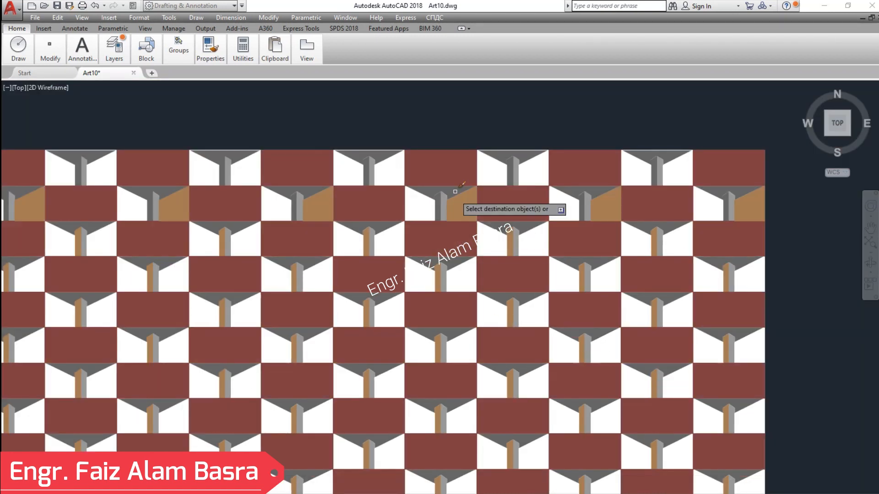
{"action": "scroll", "coordinate": [520, 202], "scroll_direction": "up", "scroll_amount": 9}
{"action": "scroll", "coordinate": [545, 183], "scroll_direction": "down", "scroll_amount": 2}
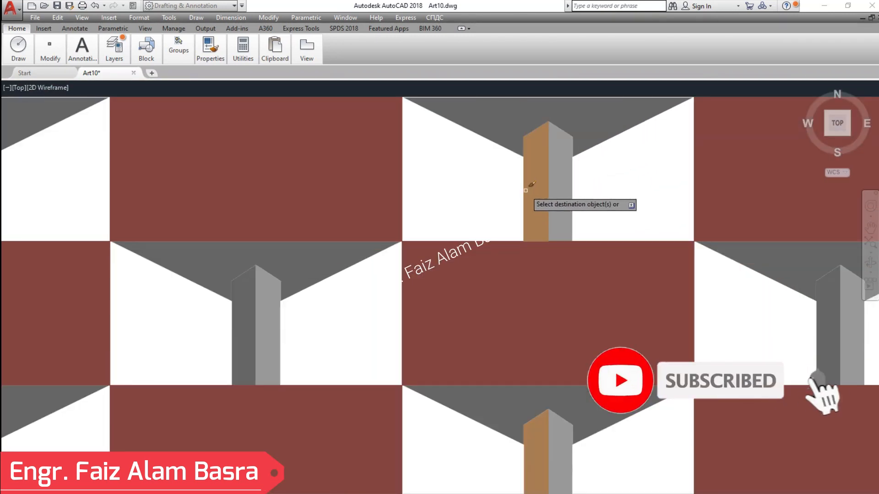
{"action": "left_click", "coordinate": [241, 305]}
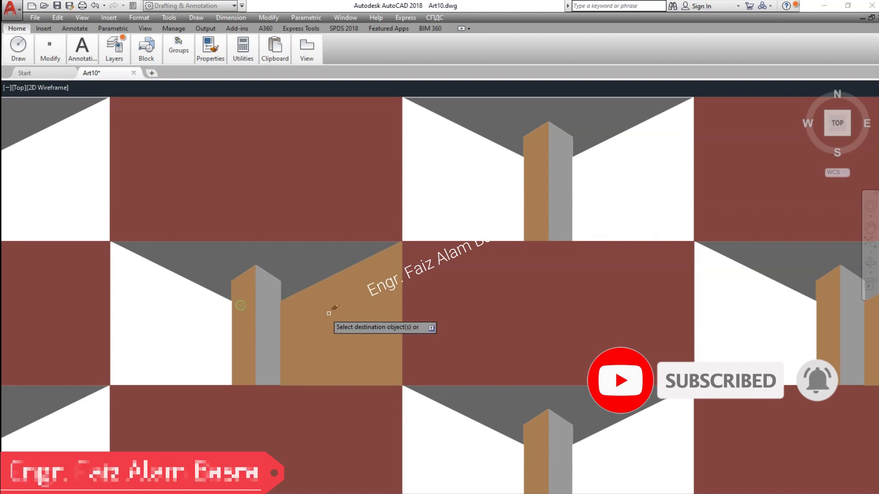
- Match the light brown hatch onto the white right-hand panels in the top three rows of the wall
{"action": "left_click", "coordinate": [336, 314]}
{"action": "left_click", "coordinate": [610, 196]}
{"action": "left_click", "coordinate": [643, 454]}
{"action": "scroll", "coordinate": [563, 187], "scroll_direction": "down", "scroll_amount": 2}
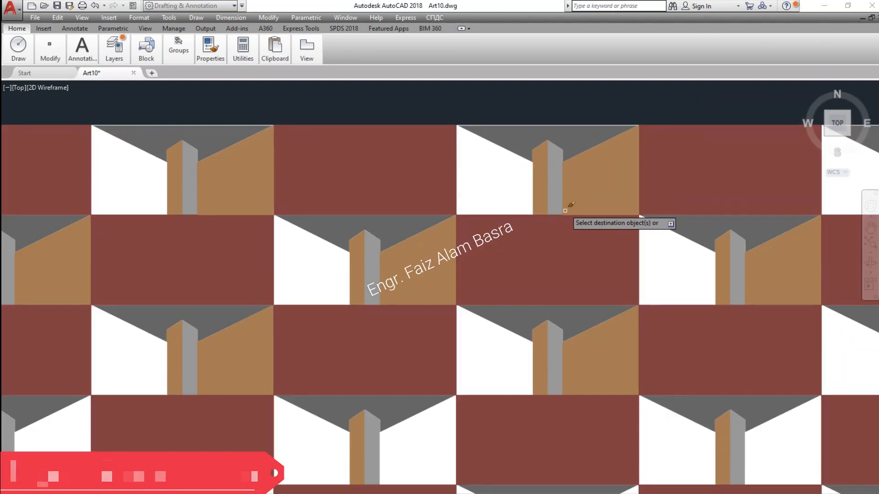
{"action": "scroll", "coordinate": [555, 294], "scroll_direction": "down", "scroll_amount": 4}
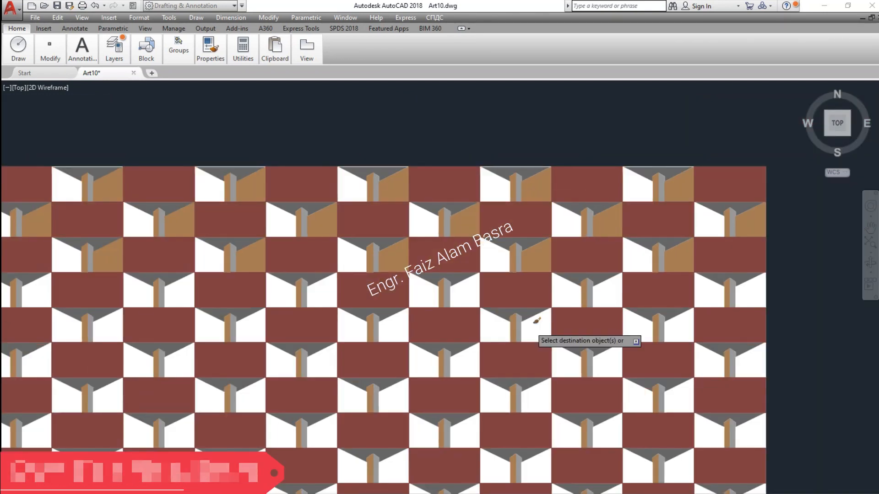
- Apply the light brown hatch to the white right-hand panels in all remaining rows and finish matching properties
{"action": "left_click", "coordinate": [539, 398]}
{"action": "scroll", "coordinate": [535, 257], "scroll_direction": "down", "scroll_amount": 3}
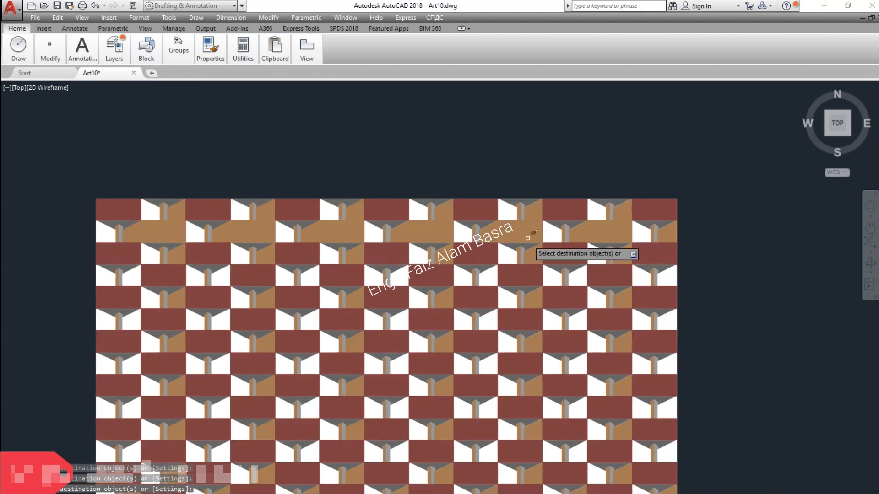
{"action": "scroll", "coordinate": [536, 357], "scroll_direction": "up", "scroll_amount": 3}
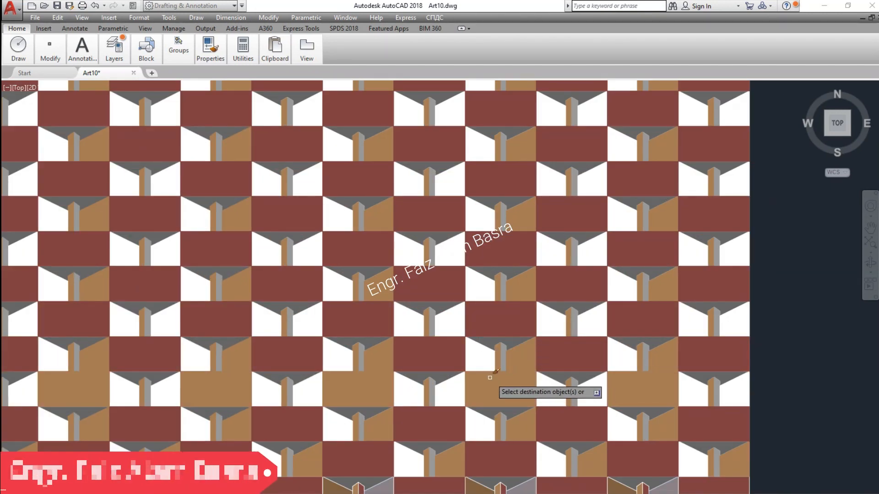
{"action": "left_click", "coordinate": [456, 251]}
{"action": "left_click", "coordinate": [456, 183]}
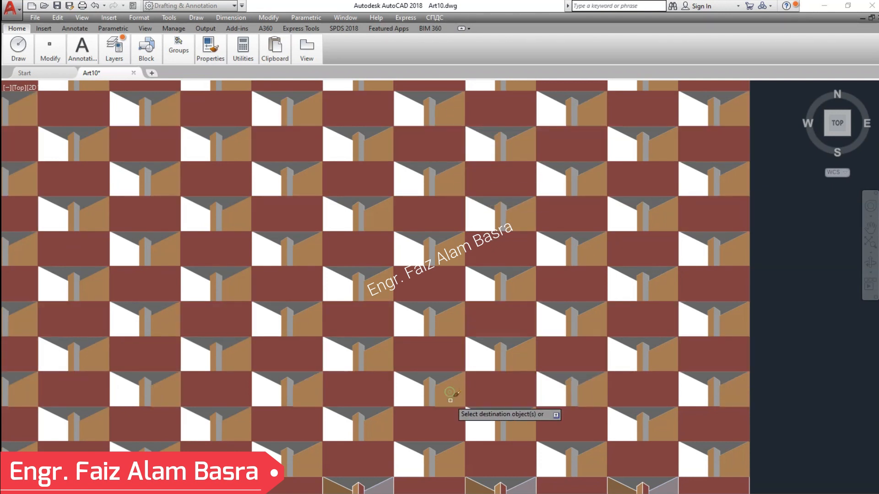
{"action": "scroll", "coordinate": [462, 256], "scroll_direction": "down", "scroll_amount": 2}
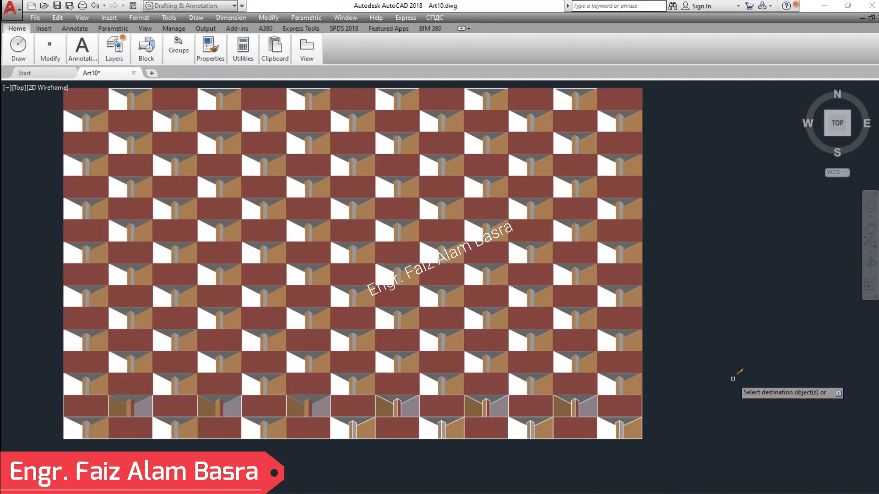
{"action": "scroll", "coordinate": [545, 298], "scroll_direction": "down", "scroll_amount": 2}
{"action": "scroll", "coordinate": [595, 288], "scroll_direction": "up", "scroll_amount": 2}
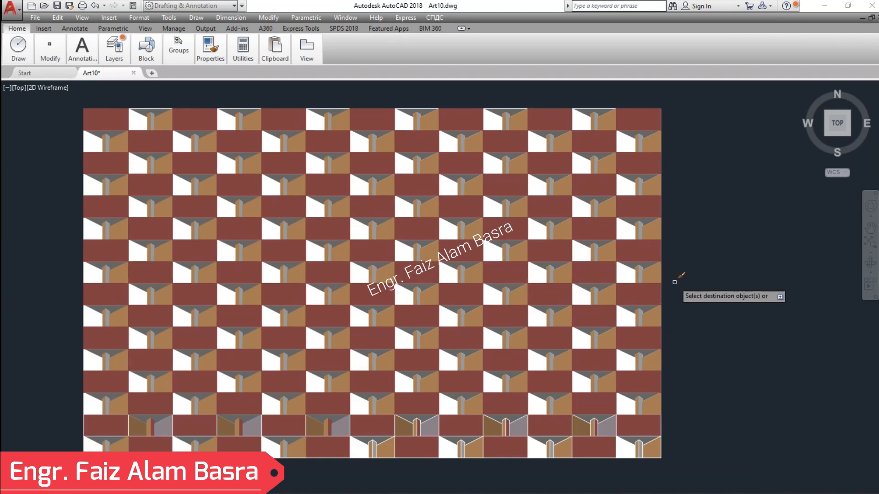
{"action": "scroll", "coordinate": [471, 409], "scroll_direction": "up", "scroll_amount": 4}
{"action": "scroll", "coordinate": [434, 354], "scroll_direction": "down", "scroll_amount": 2}
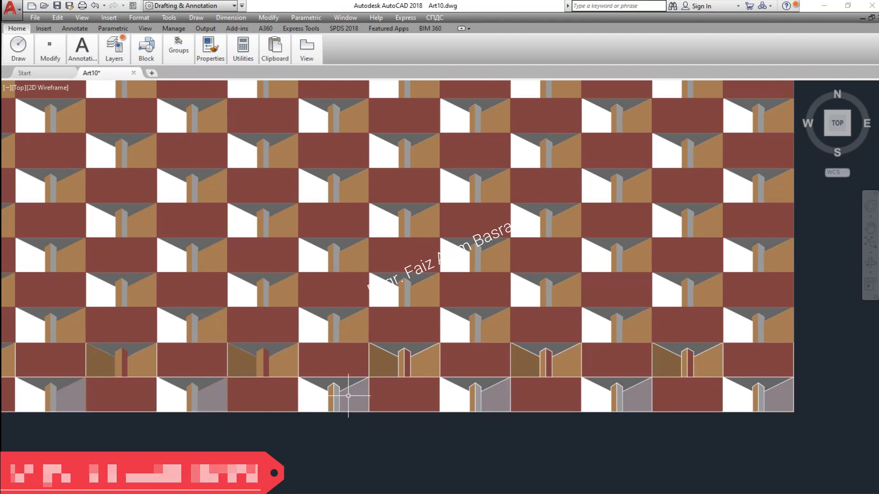
- Match the dark brown hatch of the second row's left-hand panels onto the white left-hand panels in the bottom row and third to sixth rows
{"action": "scroll", "coordinate": [526, 421], "scroll_direction": "down", "scroll_amount": 2}
{"action": "scroll", "coordinate": [276, 237], "scroll_direction": "up", "scroll_amount": 4}
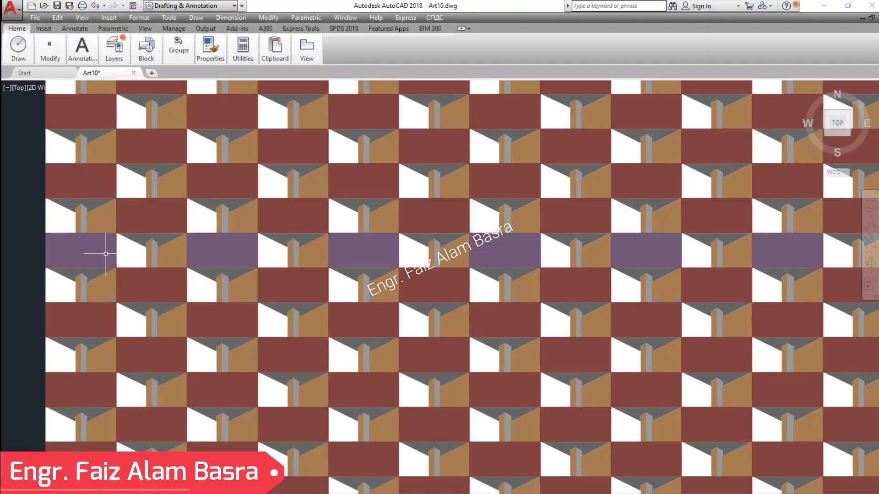
{"action": "mouse_move", "coordinate": [213, 56]}
{"action": "scroll", "coordinate": [476, 337], "scroll_direction": "down", "scroll_amount": 6}
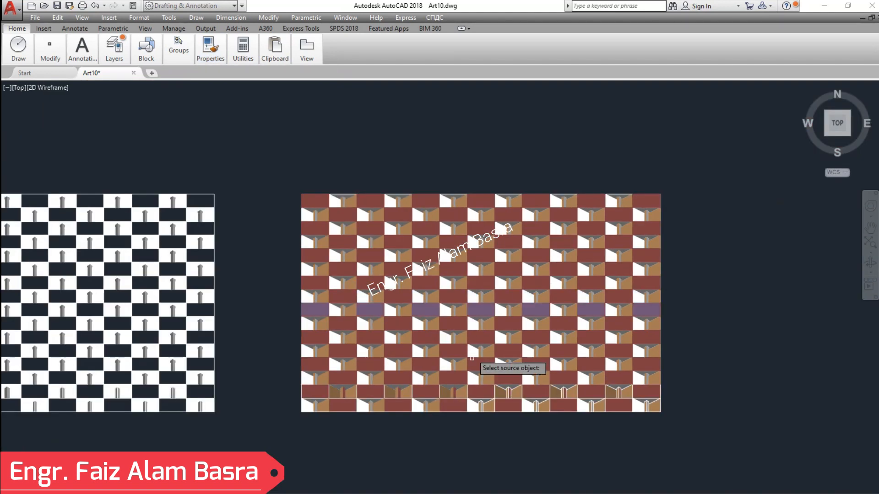
{"action": "scroll", "coordinate": [472, 396], "scroll_direction": "up", "scroll_amount": 8}
{"action": "left_click", "coordinate": [546, 347]}
{"action": "left_click", "coordinate": [540, 237]}
{"action": "left_click", "coordinate": [648, 399]}
{"action": "left_click", "coordinate": [649, 270]}
{"action": "left_click", "coordinate": [648, 180]}
{"action": "left_click", "coordinate": [761, 118]}
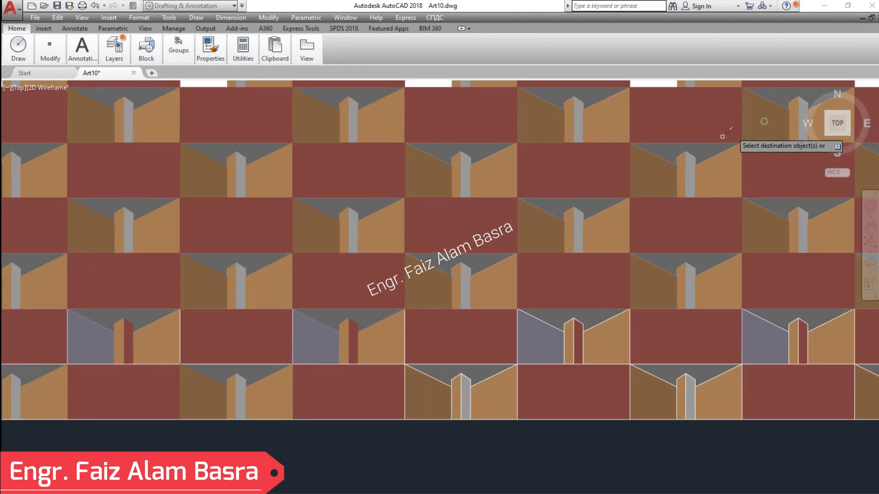
- Apply the dark brown hatch to the remaining white left-hand panels from the seventh row up to the top row
{"action": "scroll", "coordinate": [364, 456], "scroll_direction": "down", "scroll_amount": 5}
{"action": "scroll", "coordinate": [403, 339], "scroll_direction": "up", "scroll_amount": 4}
{"action": "left_click", "coordinate": [473, 414]}
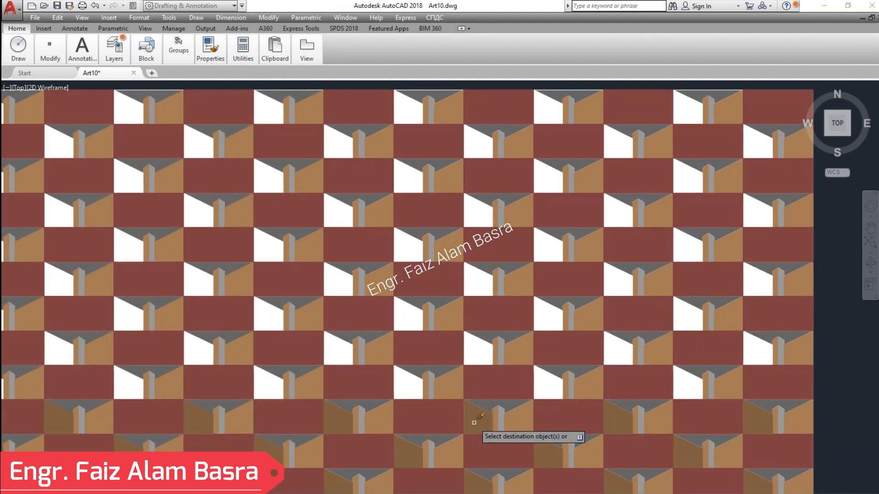
{"action": "left_click", "coordinate": [412, 320]}
{"action": "left_click", "coordinate": [415, 252]}
{"action": "left_click", "coordinate": [347, 279]}
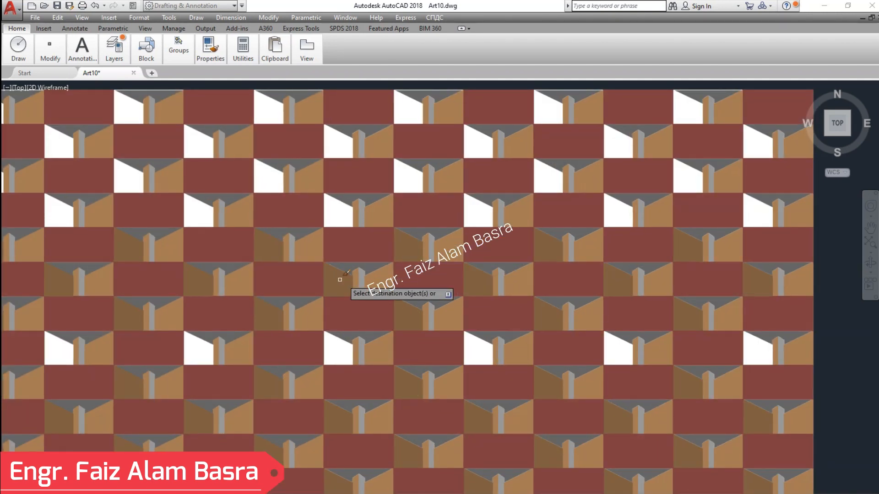
{"action": "left_click", "coordinate": [339, 316]}
{"action": "left_click", "coordinate": [344, 229]}
{"action": "left_click", "coordinate": [342, 158]}
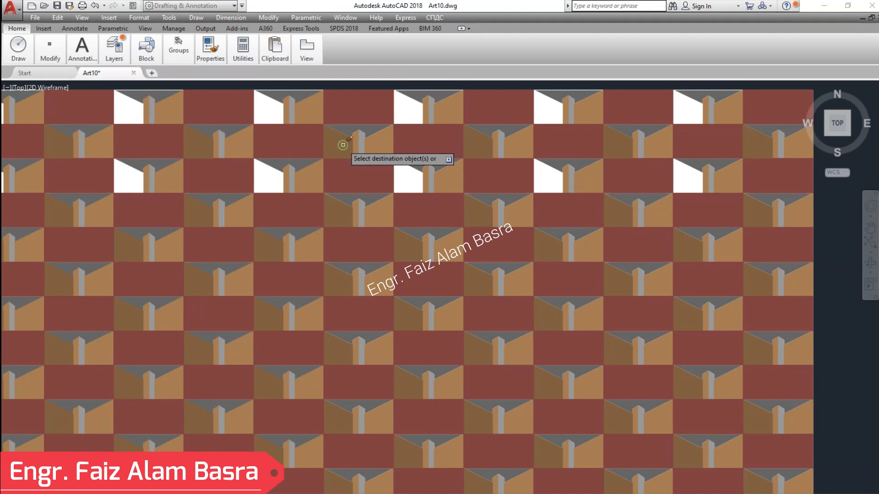
{"action": "left_click", "coordinate": [389, 125]}
{"action": "left_click", "coordinate": [401, 171]}
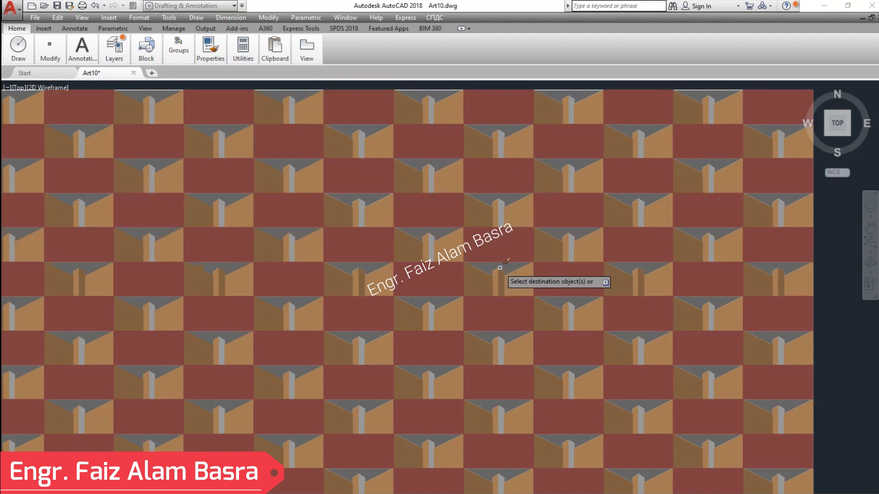
- Recolour the triangular hatches above the bricks in the second row from the bottom black and take them as the Match Properties source
{"action": "scroll", "coordinate": [394, 379], "scroll_direction": "down", "scroll_amount": 2}
{"action": "scroll", "coordinate": [398, 433], "scroll_direction": "up", "scroll_amount": 2}
{"action": "scroll", "coordinate": [427, 383], "scroll_direction": "down", "scroll_amount": 2}
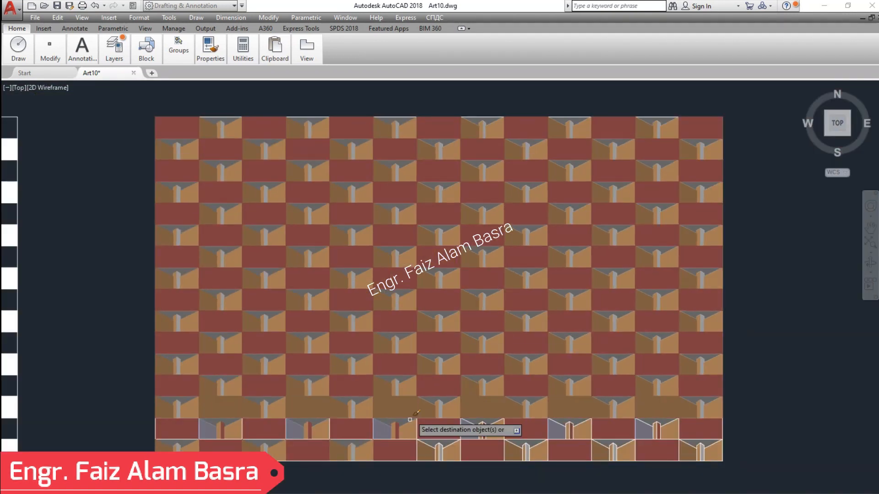
{"action": "scroll", "coordinate": [382, 182], "scroll_direction": "up", "scroll_amount": 4}
{"action": "scroll", "coordinate": [349, 147], "scroll_direction": "down", "scroll_amount": 4}
{"action": "scroll", "coordinate": [345, 190], "scroll_direction": "up", "scroll_amount": 8}
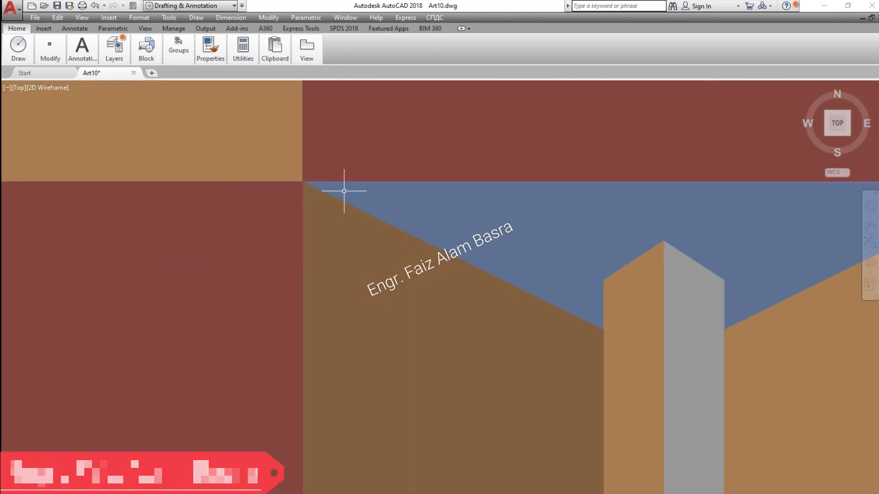
{"action": "scroll", "coordinate": [348, 191], "scroll_direction": "down", "scroll_amount": 4}
{"action": "left_click", "coordinate": [405, 387]}
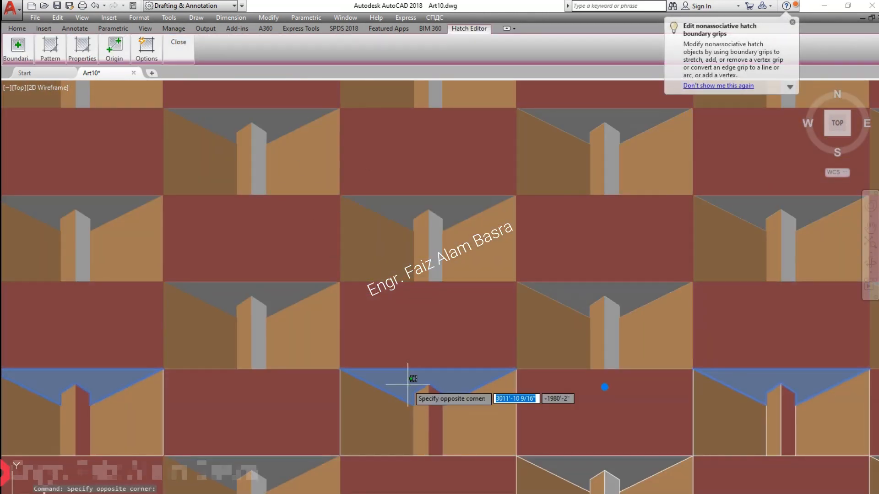
{"action": "left_click", "coordinate": [407, 385]}
{"action": "left_click", "coordinate": [578, 286]}
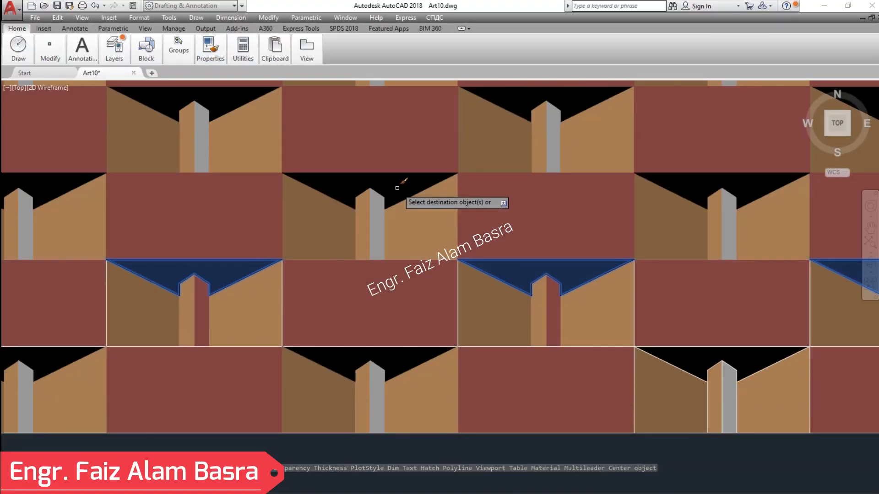
- Match the black triangle hatch onto the grey triangles in the wall's lower rows
{"action": "scroll", "coordinate": [389, 147], "scroll_direction": "down", "scroll_amount": 3}
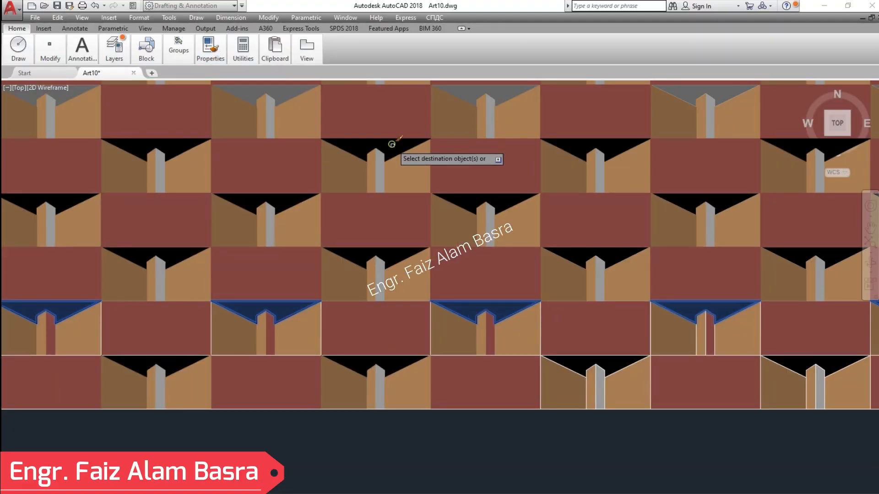
{"action": "scroll", "coordinate": [428, 357], "scroll_direction": "down", "scroll_amount": 3}
{"action": "scroll", "coordinate": [433, 131], "scroll_direction": "up", "scroll_amount": 7}
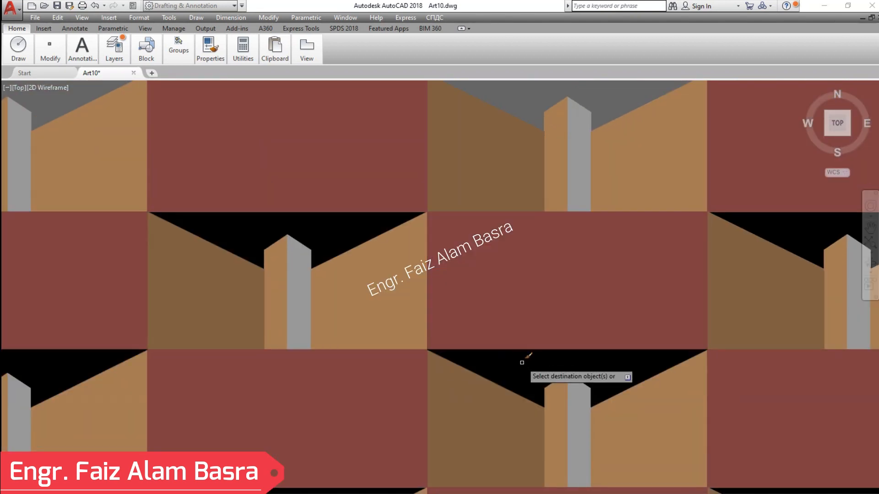
{"action": "scroll", "coordinate": [481, 394], "scroll_direction": "down", "scroll_amount": 2}
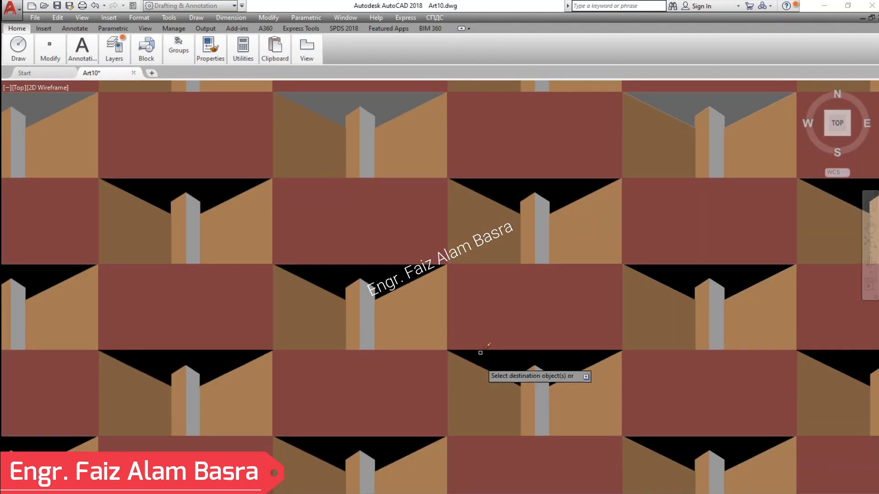
{"action": "scroll", "coordinate": [386, 98], "scroll_direction": "up", "scroll_amount": 2}
{"action": "scroll", "coordinate": [495, 410], "scroll_direction": "down", "scroll_amount": 4}
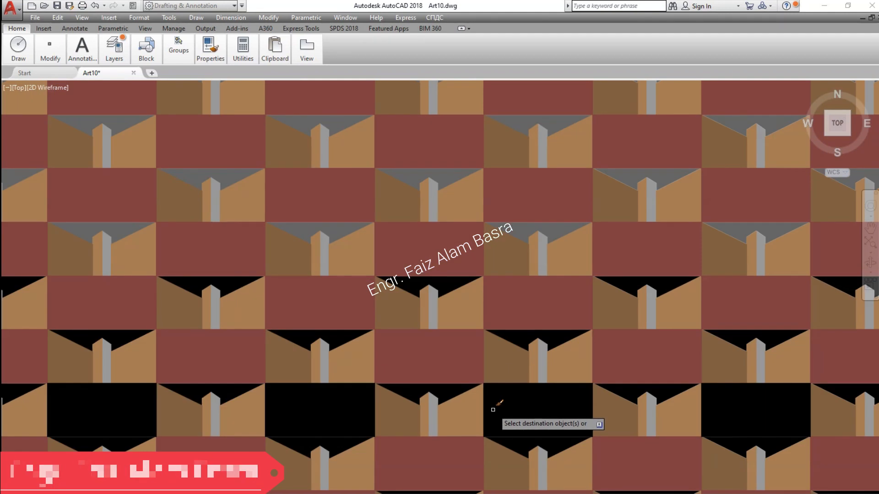
- Apply the black triangle hatch to the grey triangles in the remaining upper rows, up to the top row
{"action": "left_click", "coordinate": [531, 128]}
{"action": "left_click", "coordinate": [520, 229]}
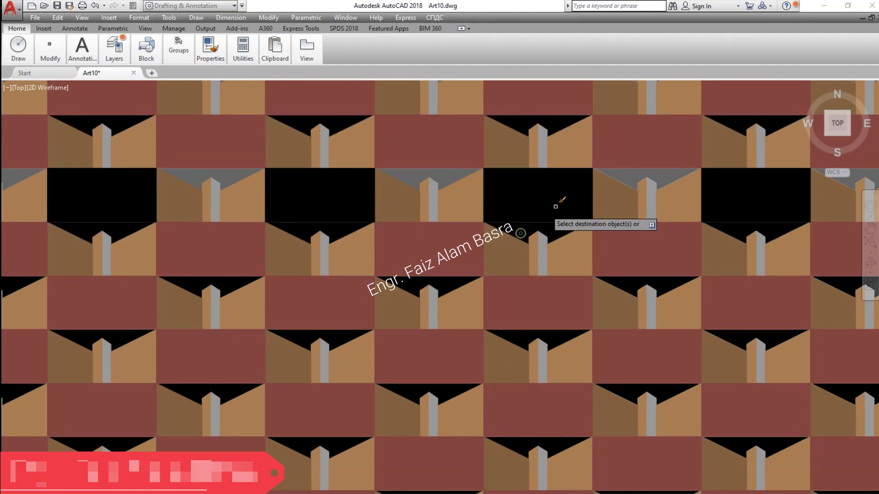
{"action": "left_click", "coordinate": [624, 174]}
{"action": "scroll", "coordinate": [522, 273], "scroll_direction": "down", "scroll_amount": 5}
{"action": "scroll", "coordinate": [520, 232], "scroll_direction": "up", "scroll_amount": 7}
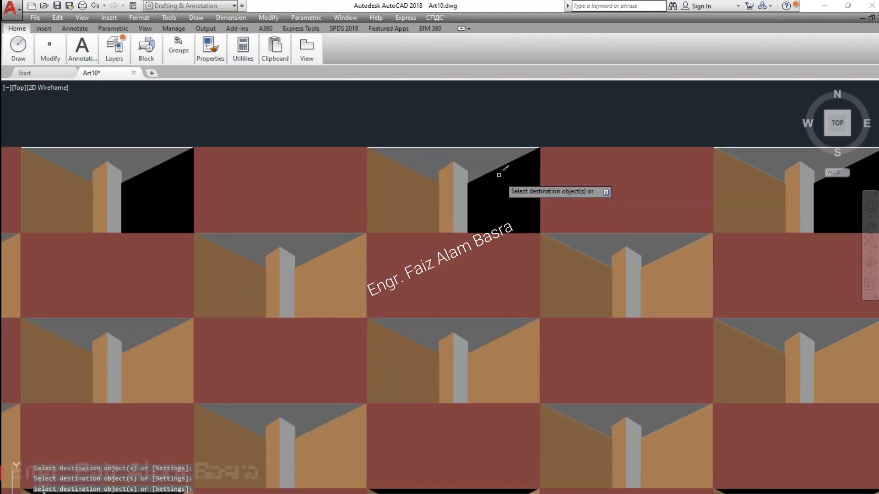
{"action": "left_click", "coordinate": [486, 320]}
{"action": "left_click", "coordinate": [608, 248]}
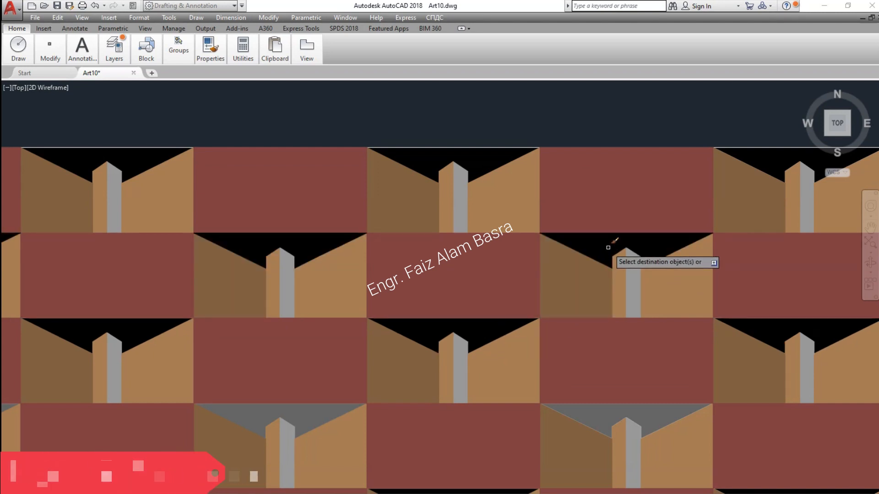
{"action": "left_click", "coordinate": [594, 414]}
- Examine the whole wall for faces that still need recolouring
{"action": "scroll", "coordinate": [566, 405], "scroll_direction": "down", "scroll_amount": 5}
{"action": "scroll", "coordinate": [506, 277], "scroll_direction": "down", "scroll_amount": 3}
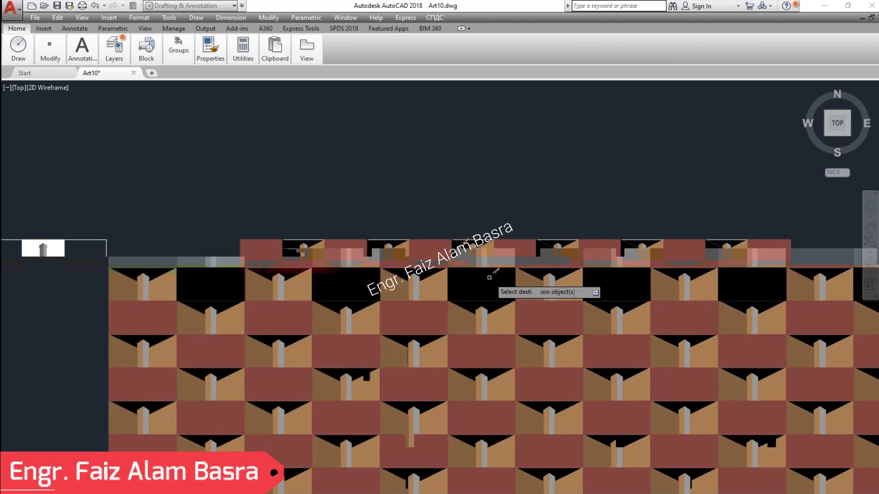
{"action": "scroll", "coordinate": [504, 491], "scroll_direction": "up", "scroll_amount": 6}
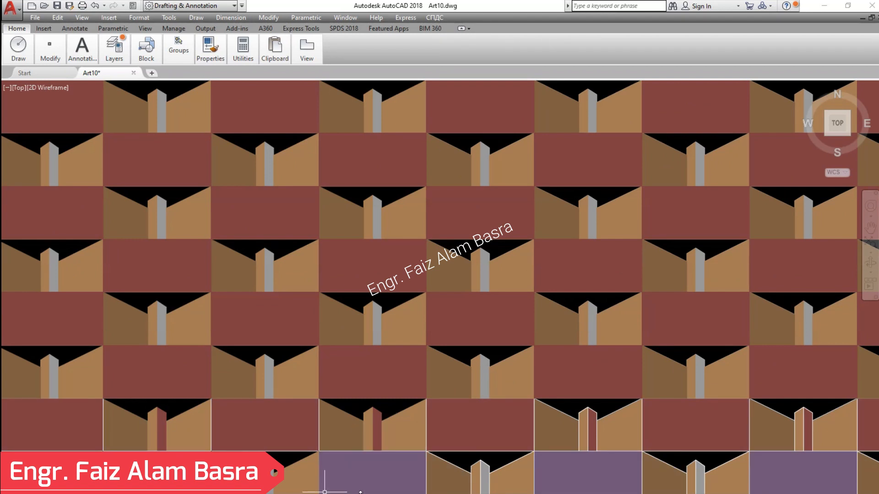
{"action": "scroll", "coordinate": [550, 416], "scroll_direction": "down", "scroll_amount": 2}
{"action": "scroll", "coordinate": [667, 473], "scroll_direction": "up", "scroll_amount": 2}
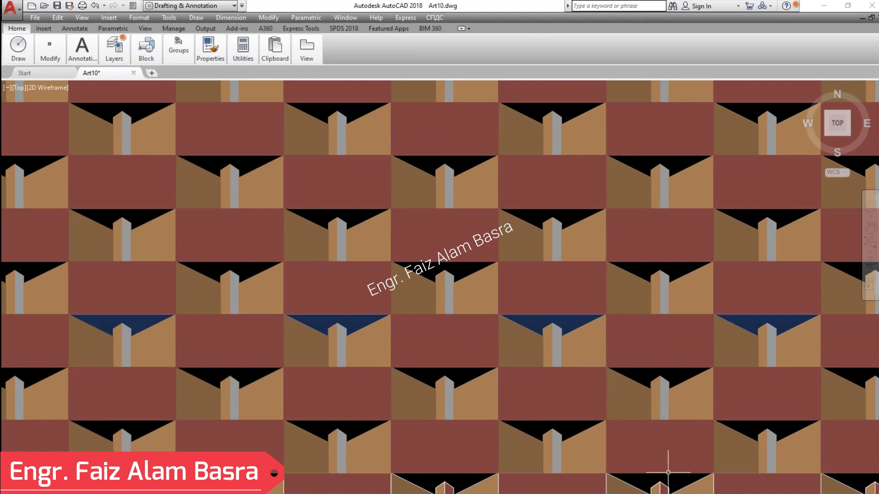
{"action": "scroll", "coordinate": [550, 278], "scroll_direction": "down", "scroll_amount": 2}
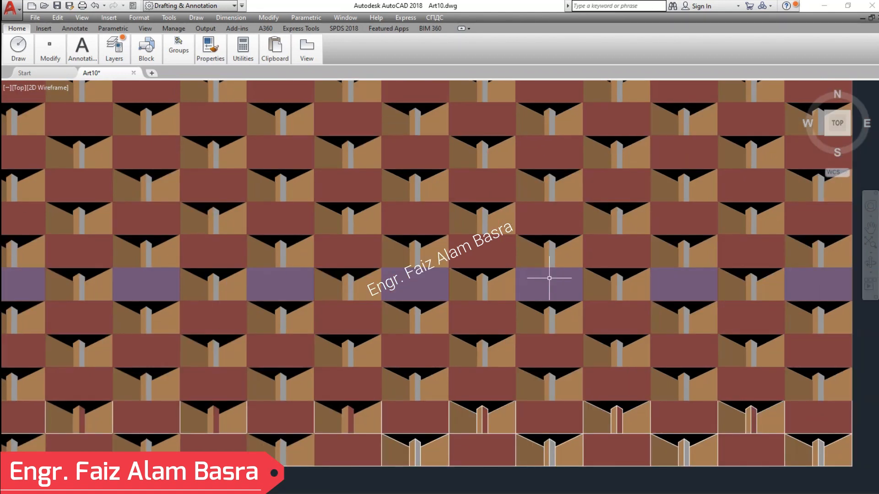
{"action": "mouse_move", "coordinate": [821, 259]}
{"action": "middle_mouse_down"}
{"action": "mouse_move", "coordinate": [810, 304]}
{"action": "mouse_move", "coordinate": [821, 333]}
{"action": "middle_mouse_up"}
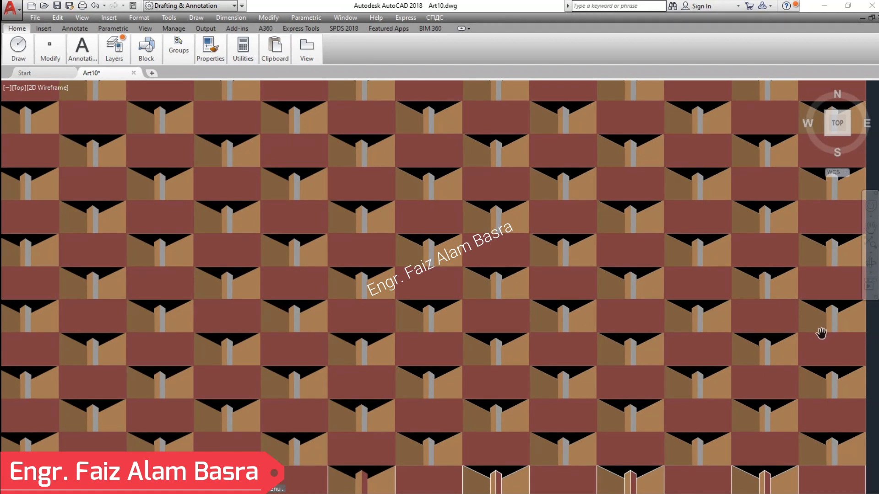
{"action": "scroll", "coordinate": [532, 216], "scroll_direction": "up", "scroll_amount": 6}
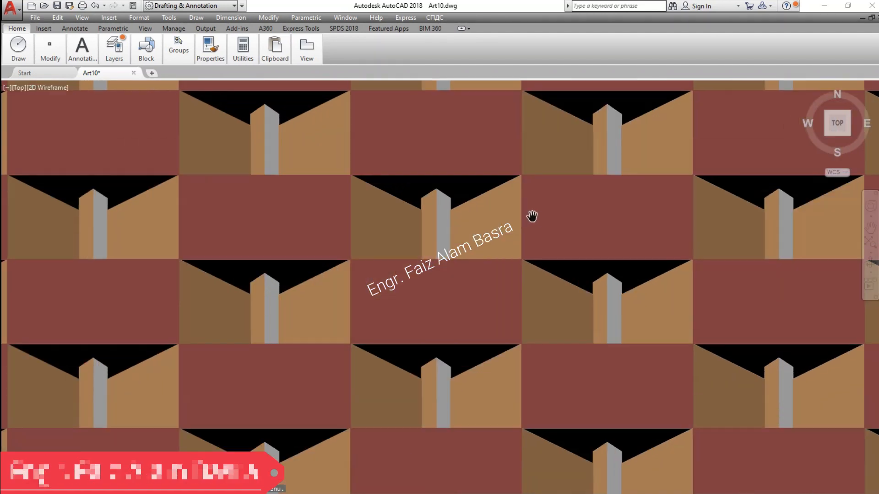
- Match the dark brown left-hand panel hatch onto the grey right-hand pillar faces in four adjacent middle rows
{"action": "left_click", "coordinate": [220, 50]}
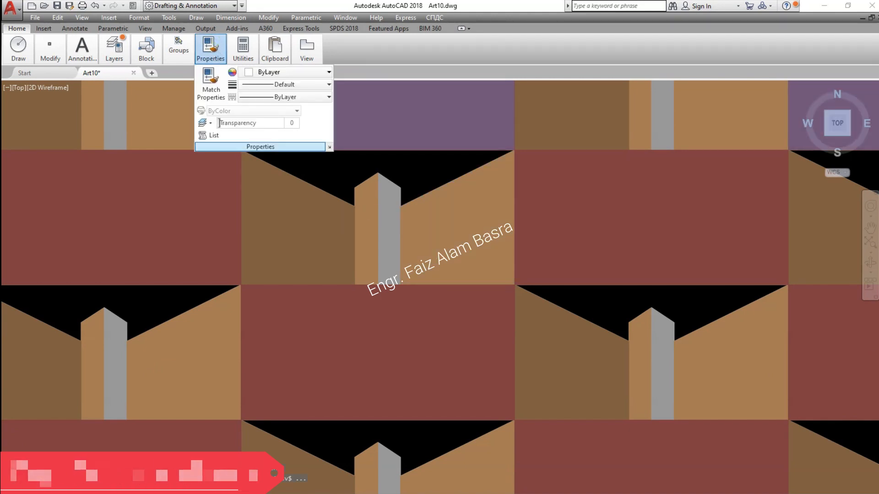
{"action": "left_click", "coordinate": [210, 48]}
{"action": "left_click", "coordinate": [211, 83]}
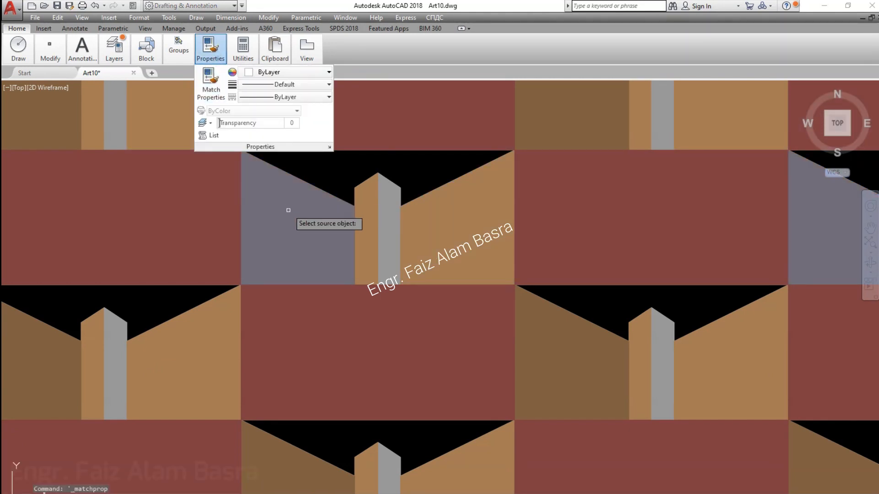
{"action": "left_click", "coordinate": [361, 216]}
{"action": "left_click", "coordinate": [386, 216]}
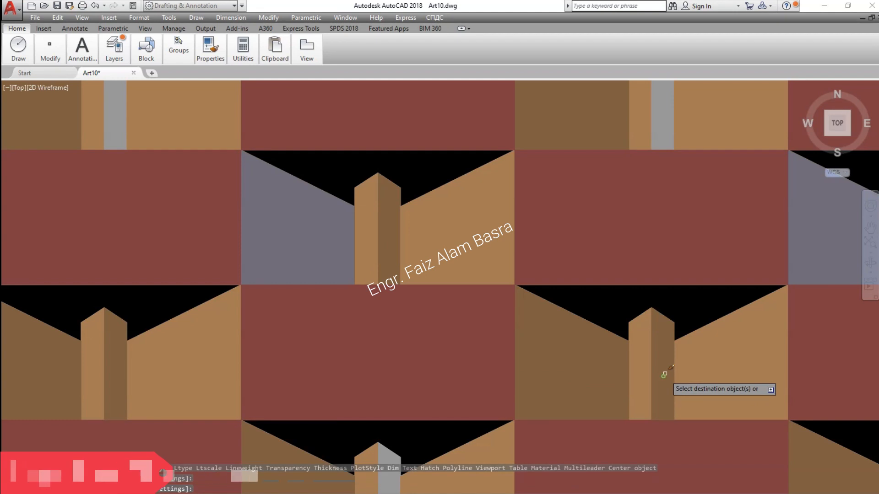
{"action": "left_click", "coordinate": [666, 110]}
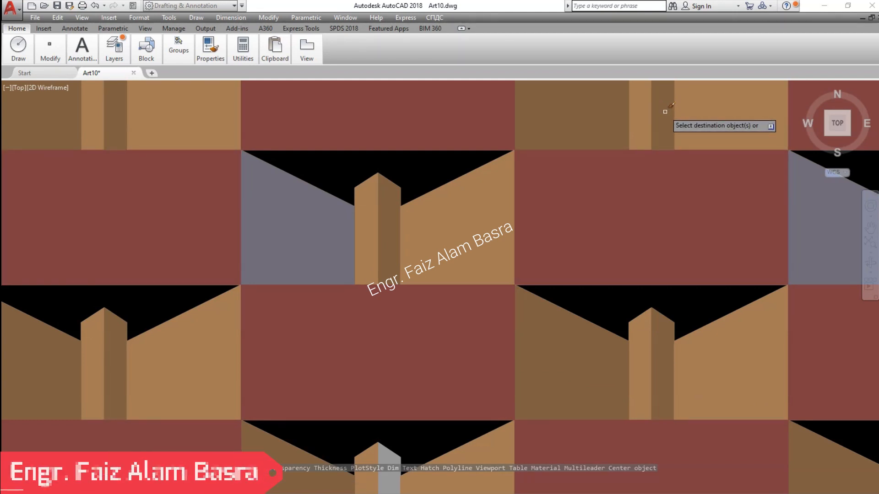
{"action": "left_click", "coordinate": [392, 466]}
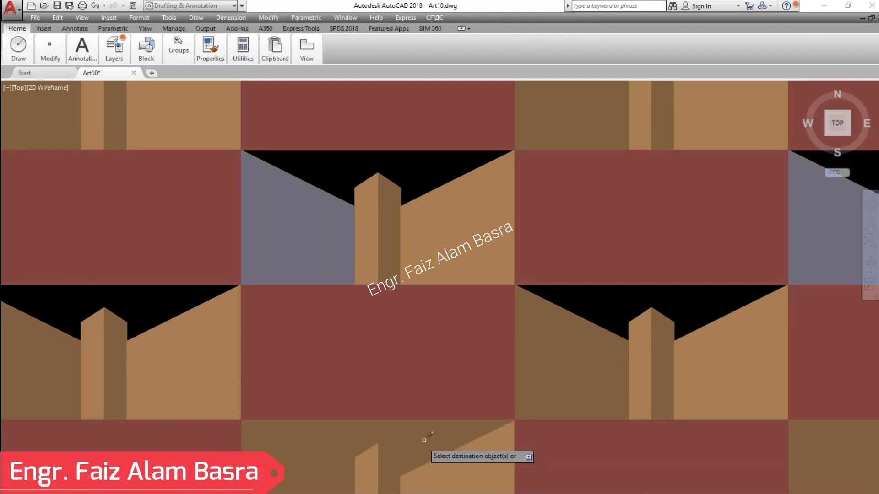
{"action": "scroll", "coordinate": [442, 259], "scroll_direction": "down", "scroll_amount": 4}
{"action": "scroll", "coordinate": [426, 366], "scroll_direction": "up", "scroll_amount": 4}
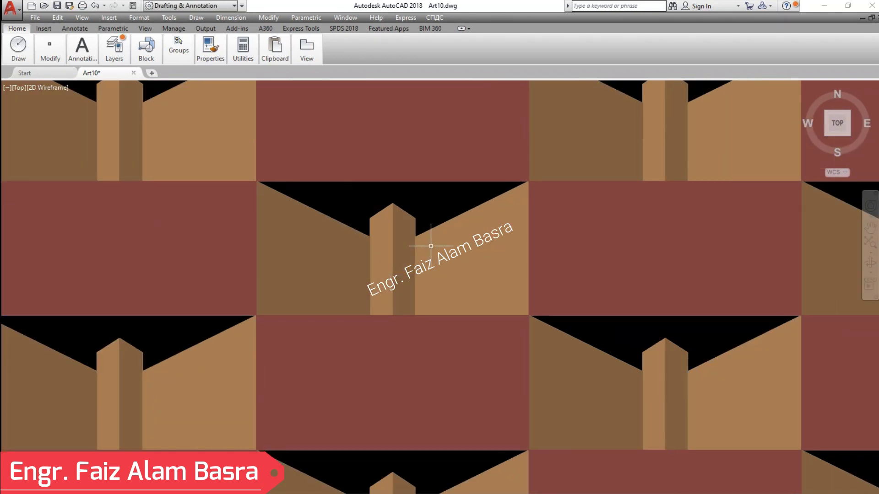
- Set the colour of one row's light brown right-hand panel hatch to index colour 40
{"action": "scroll", "coordinate": [490, 380], "scroll_direction": "down", "scroll_amount": 4}
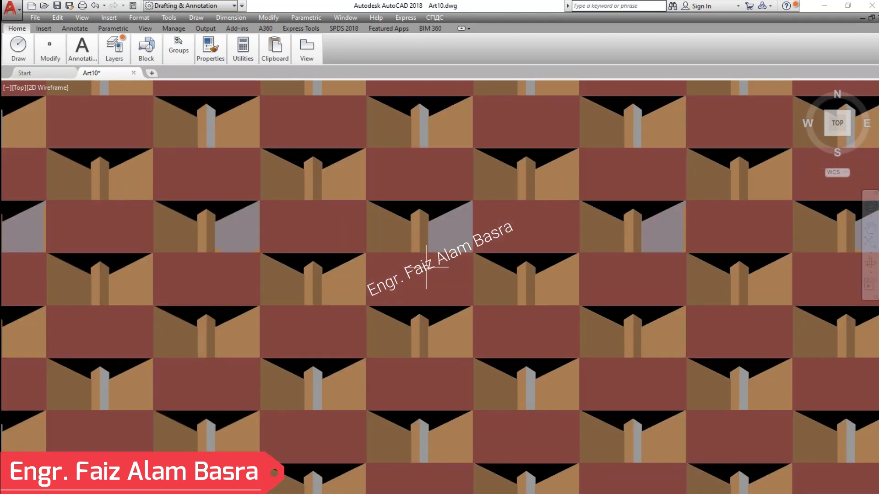
{"action": "scroll", "coordinate": [415, 460], "scroll_direction": "up", "scroll_amount": 4}
{"action": "left_click", "coordinate": [418, 458]}
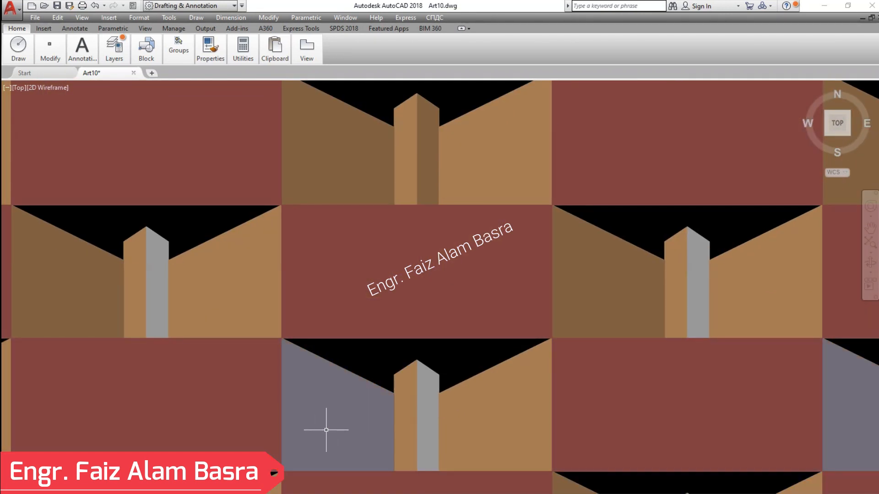
{"action": "scroll", "coordinate": [424, 349], "scroll_direction": "up", "scroll_amount": 3}
{"action": "left_click", "coordinate": [433, 355]}
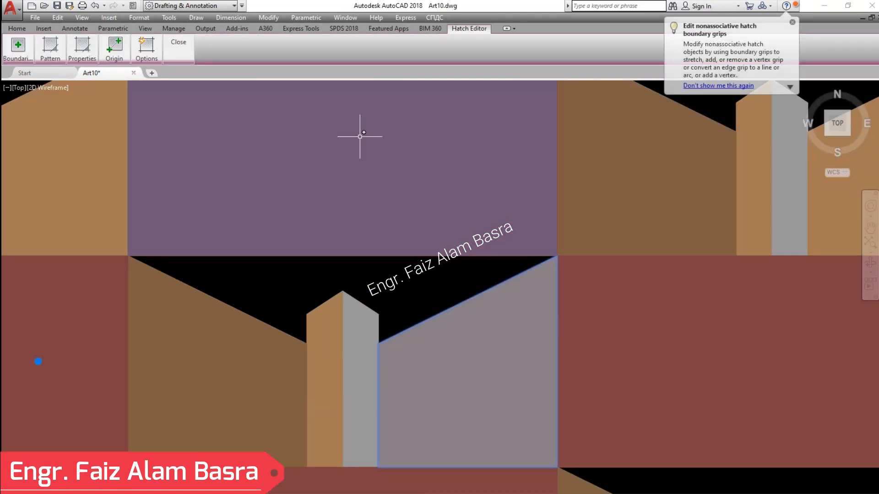
{"action": "right_click", "coordinate": [437, 380]}
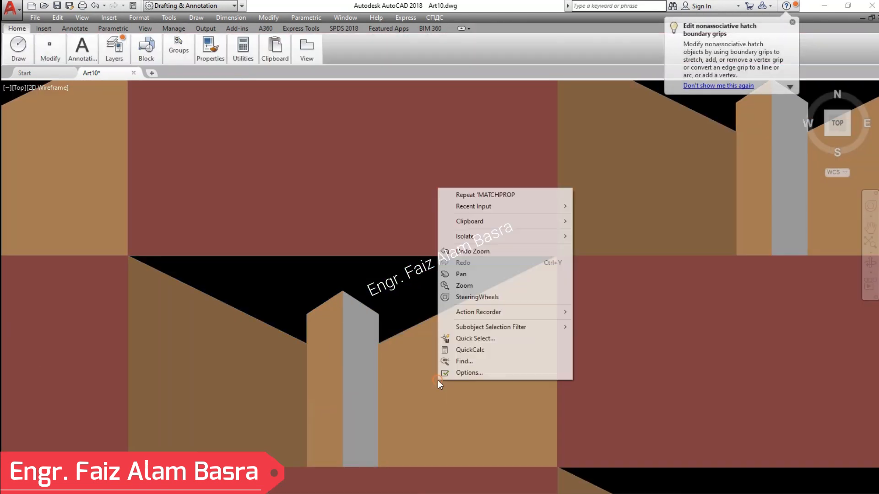
{"action": "left_click", "coordinate": [426, 377]}
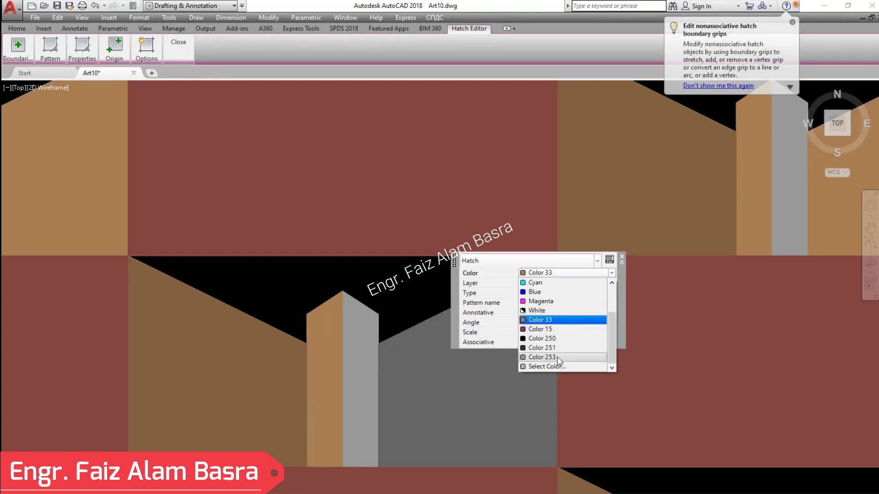
{"action": "left_click", "coordinate": [549, 366]}
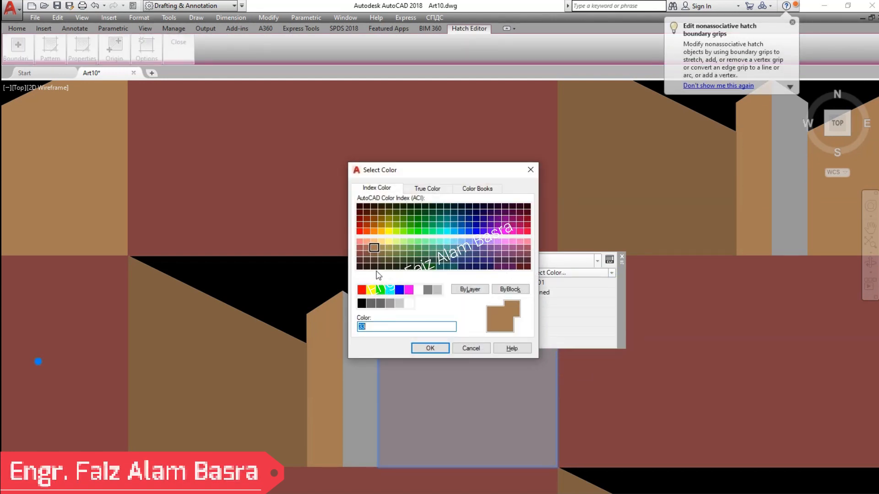
{"action": "left_click", "coordinate": [380, 231]}
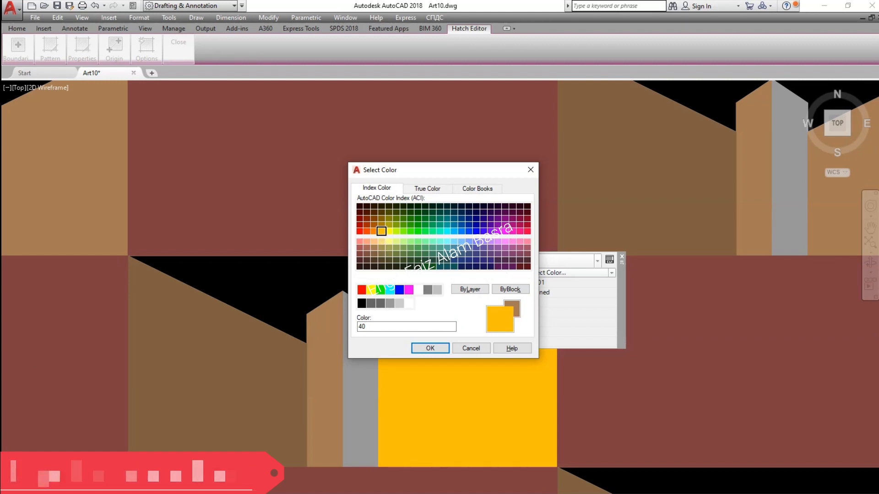
{"action": "left_click", "coordinate": [429, 350]}
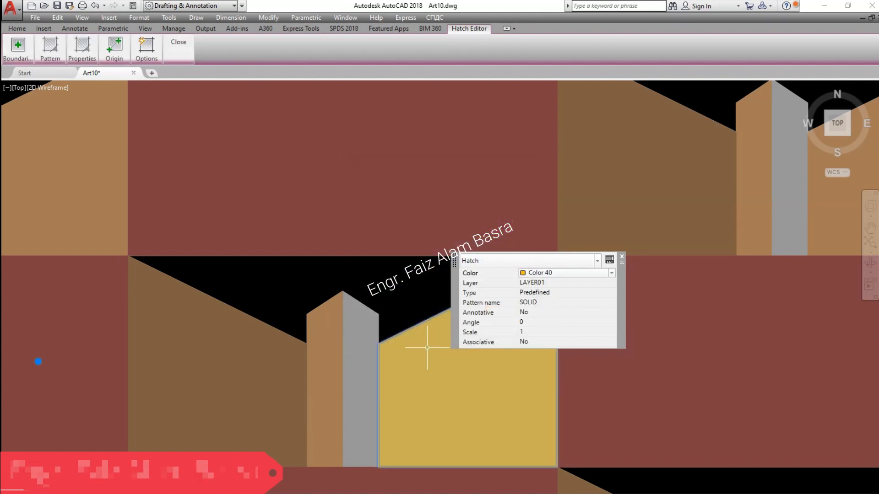
- Set the colour of the selected right-hand panel hatch to index colour 31
{"action": "left_click", "coordinate": [583, 273]}
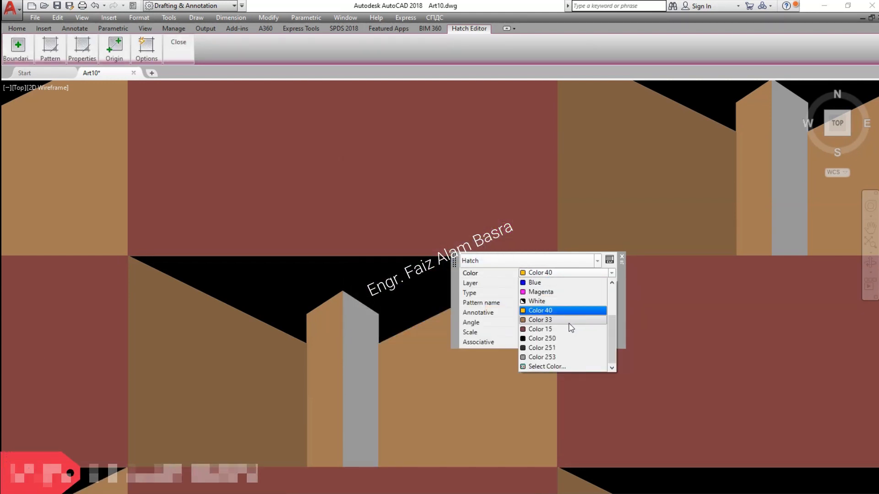
{"action": "left_click", "coordinate": [555, 366]}
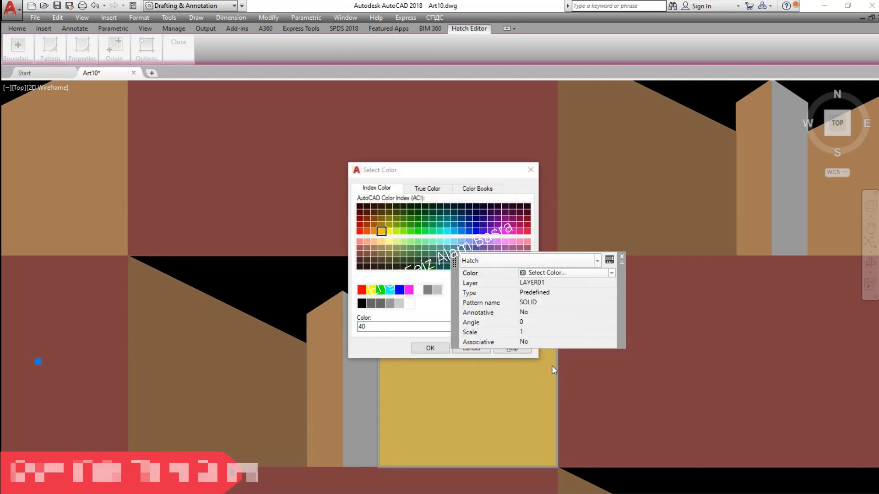
{"action": "left_click", "coordinate": [372, 290]}
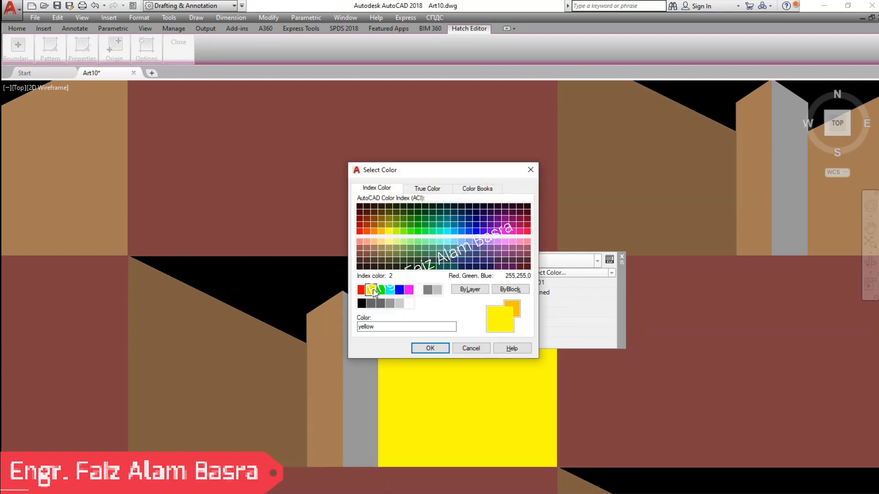
{"action": "left_click", "coordinate": [391, 243]}
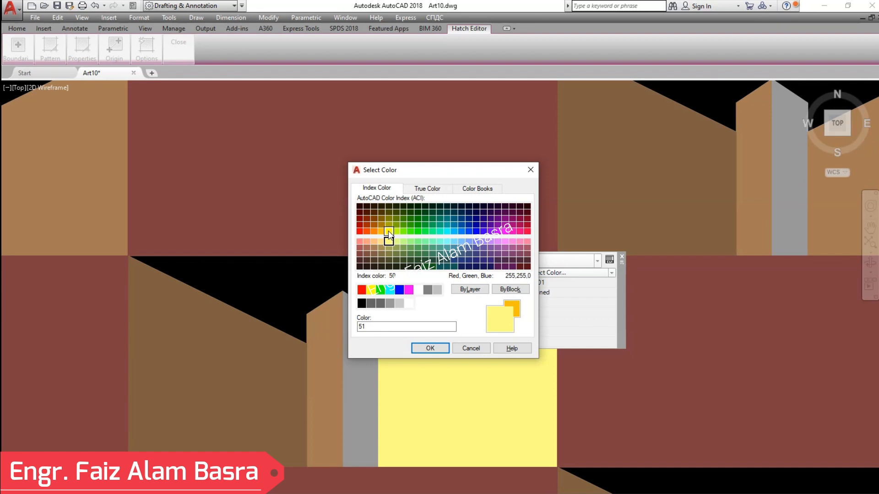
{"action": "left_click", "coordinate": [388, 221]}
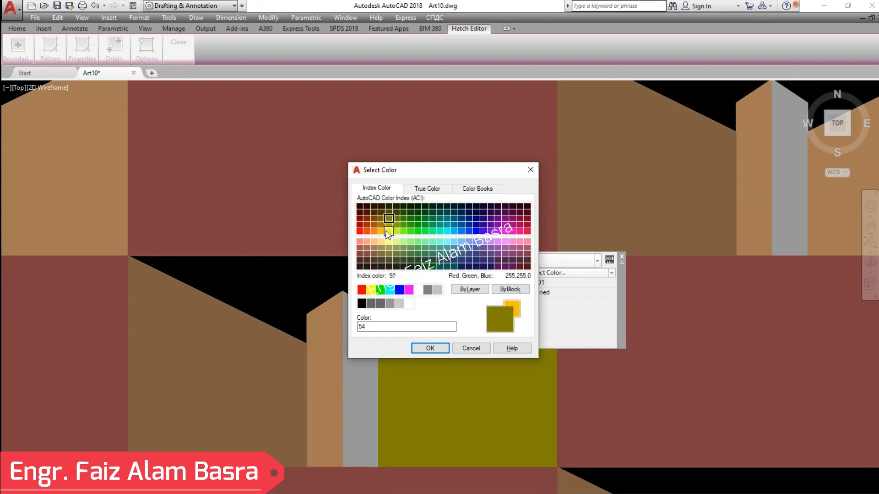
{"action": "left_click", "coordinate": [381, 231]}
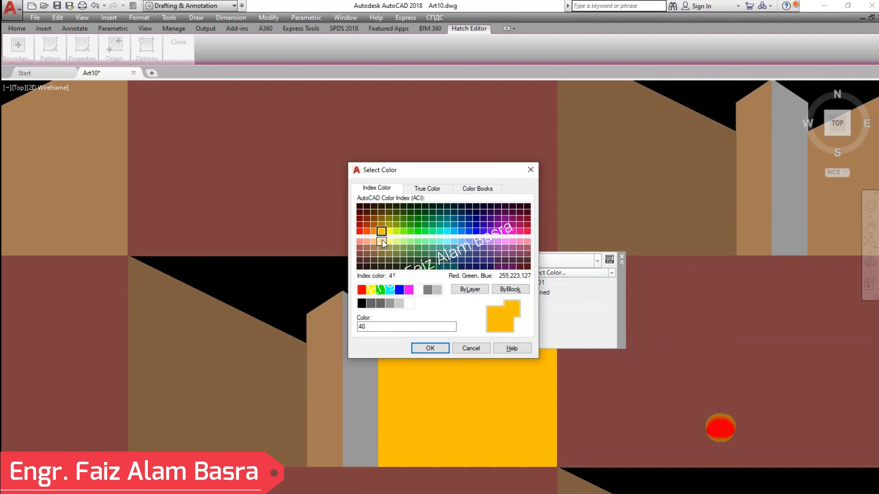
{"action": "left_click", "coordinate": [382, 240]}
{"action": "left_click", "coordinate": [375, 240]}
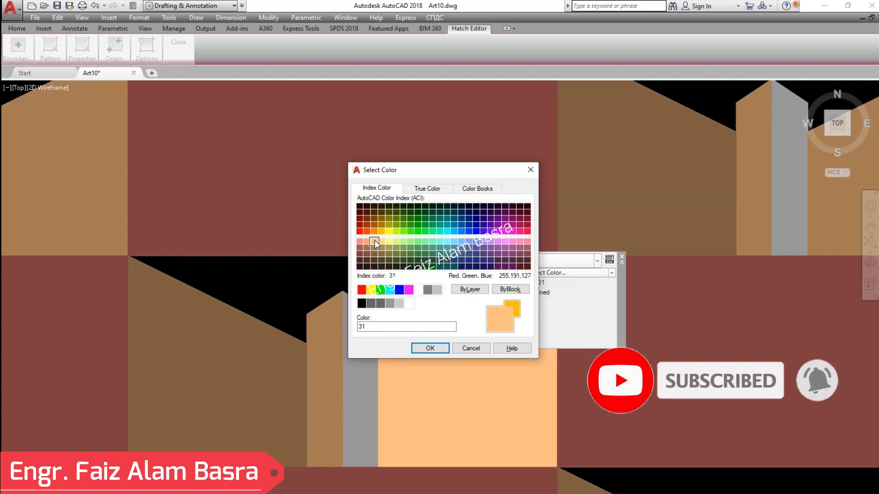
{"action": "left_click", "coordinate": [430, 348]}
{"action": "key", "text": "Escape"}
- Match the light orange panel hatch onto the light brown right-hand panels two rows above and the left-hand pillar faces of the surrounding rows
{"action": "scroll", "coordinate": [409, 287], "scroll_direction": "down", "scroll_amount": 3}
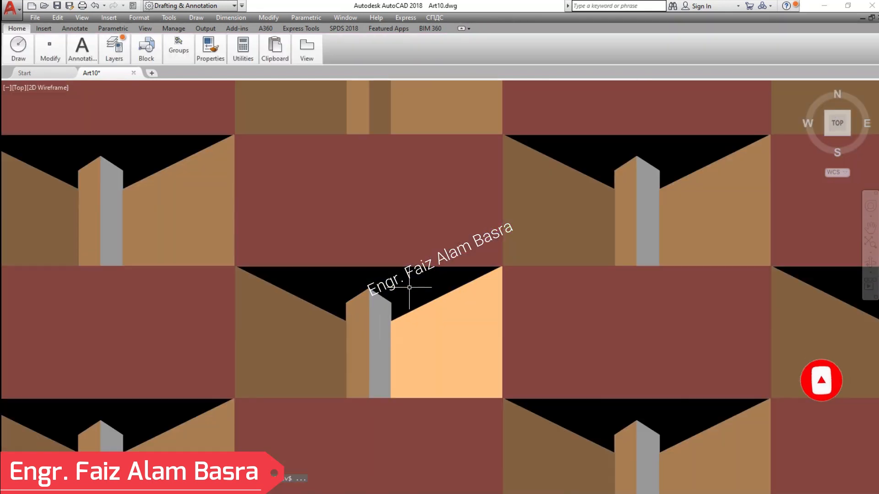
{"action": "scroll", "coordinate": [409, 287], "scroll_direction": "down", "scroll_amount": 2}
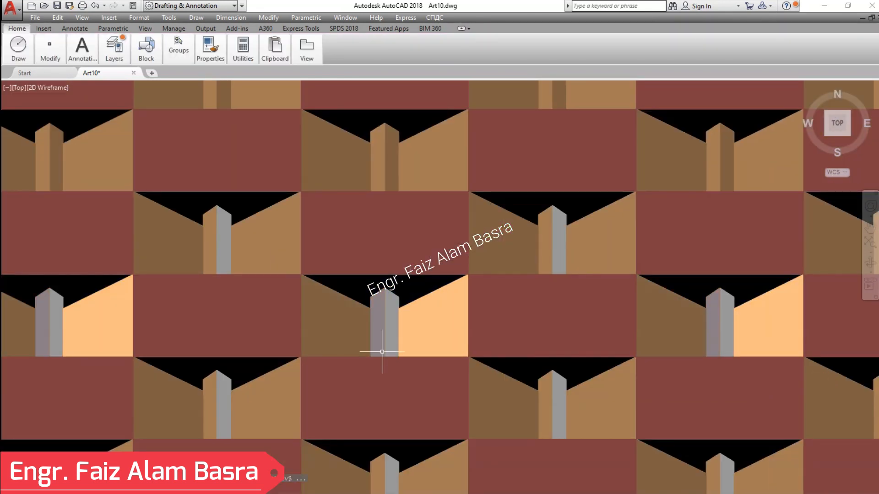
{"action": "mouse_move", "coordinate": [223, 48]}
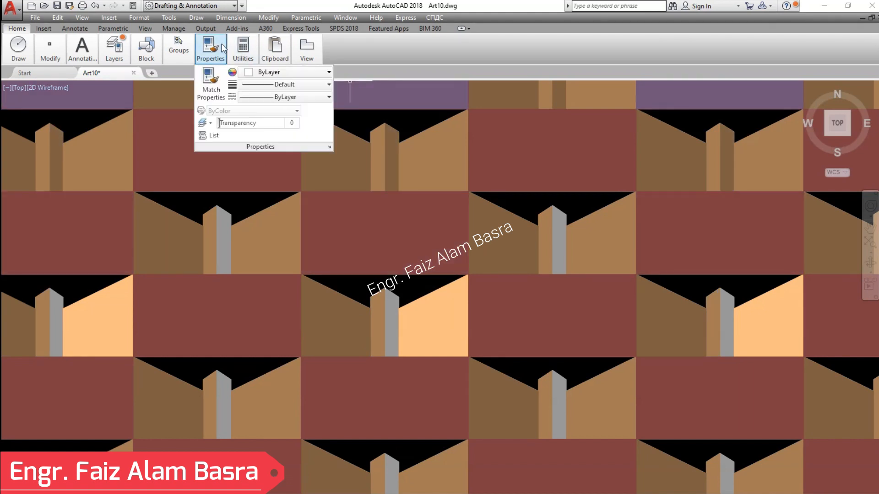
{"action": "left_click", "coordinate": [412, 330]}
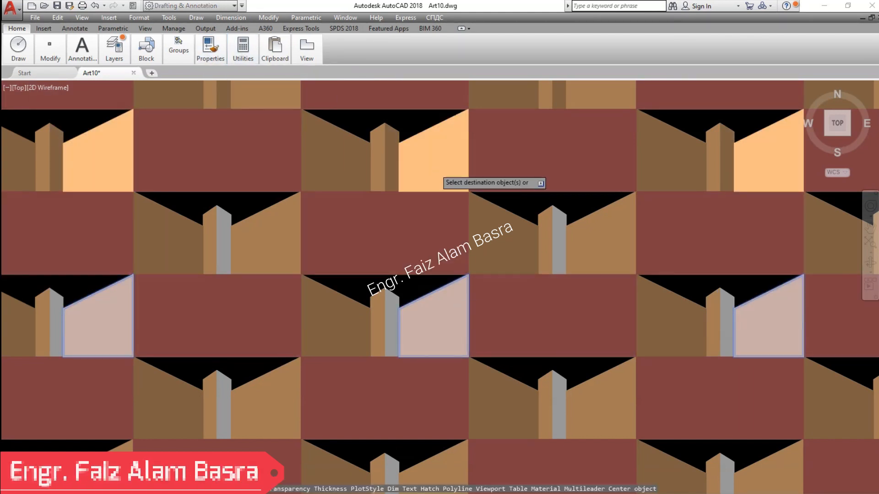
{"action": "left_click", "coordinate": [432, 163]}
{"action": "left_click", "coordinate": [376, 160]}
{"action": "left_click", "coordinate": [374, 330]}
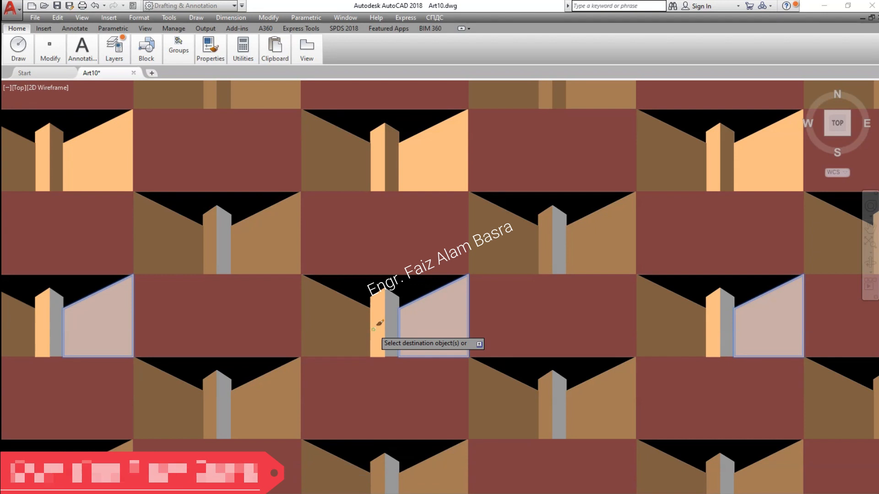
{"action": "left_click", "coordinate": [380, 477]}
{"action": "left_click", "coordinate": [544, 401]}
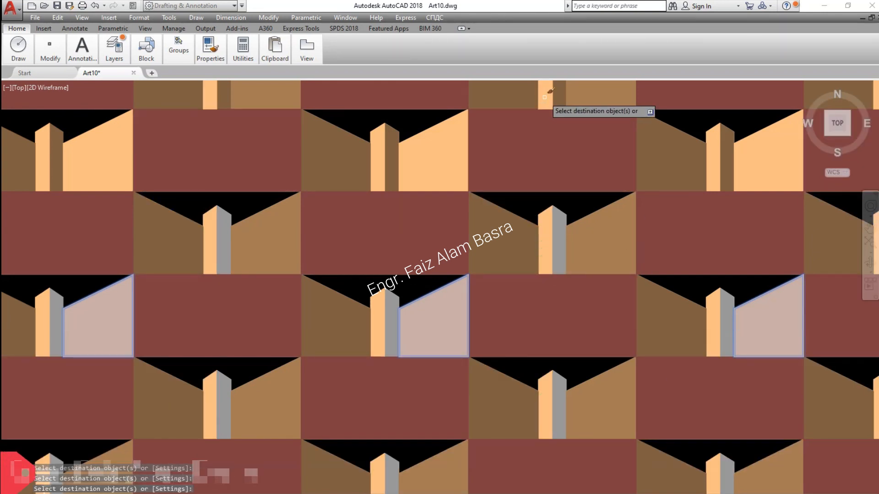
- Match the light orange hatch onto the remaining light brown right-hand panels and left-hand pillar faces in the wall's lower rows
{"action": "scroll", "coordinate": [471, 187], "scroll_direction": "down", "scroll_amount": 4}
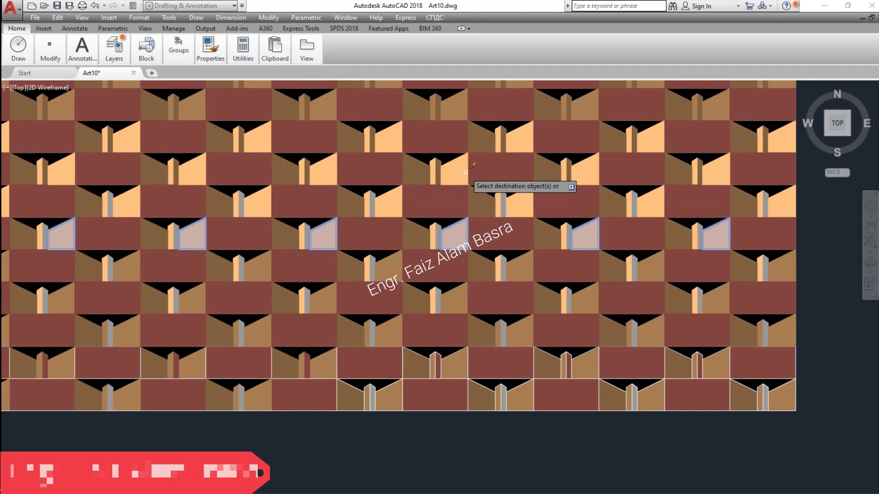
{"action": "scroll", "coordinate": [534, 418], "scroll_direction": "up", "scroll_amount": 4}
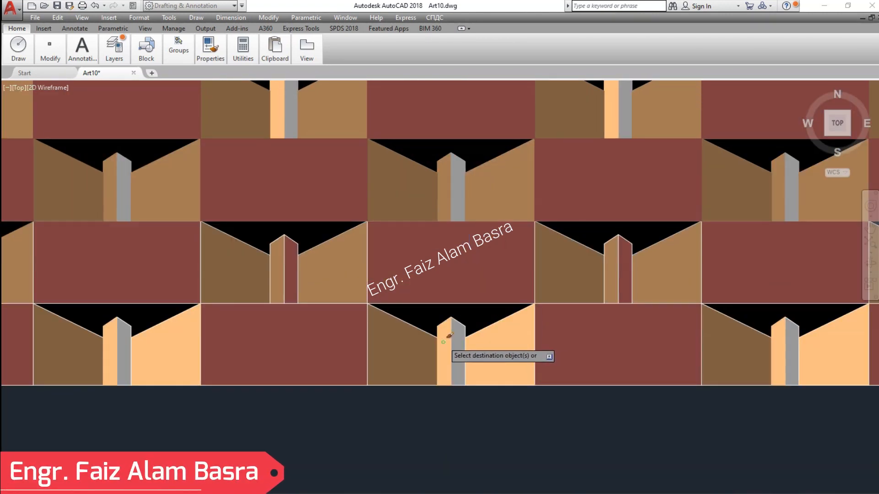
{"action": "left_click", "coordinate": [446, 201]}
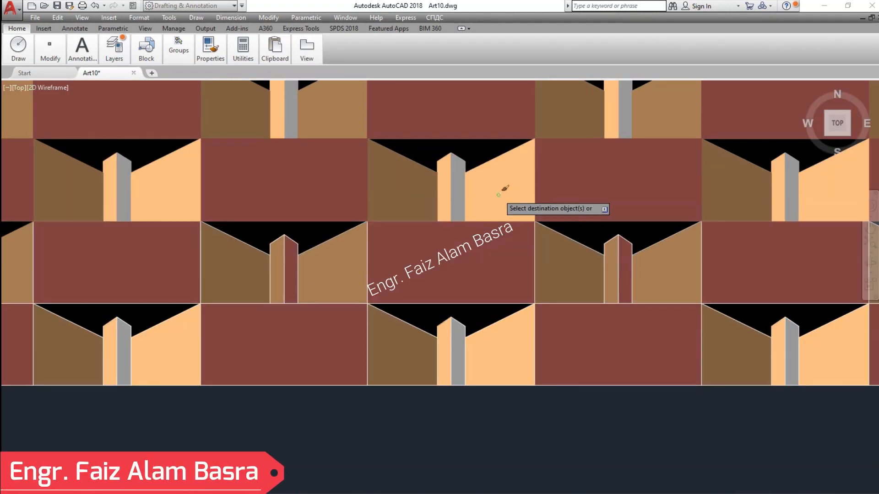
{"action": "left_click", "coordinate": [611, 271]}
{"action": "scroll", "coordinate": [461, 402], "scroll_direction": "down", "scroll_amount": 4}
{"action": "scroll", "coordinate": [490, 157], "scroll_direction": "up", "scroll_amount": 4}
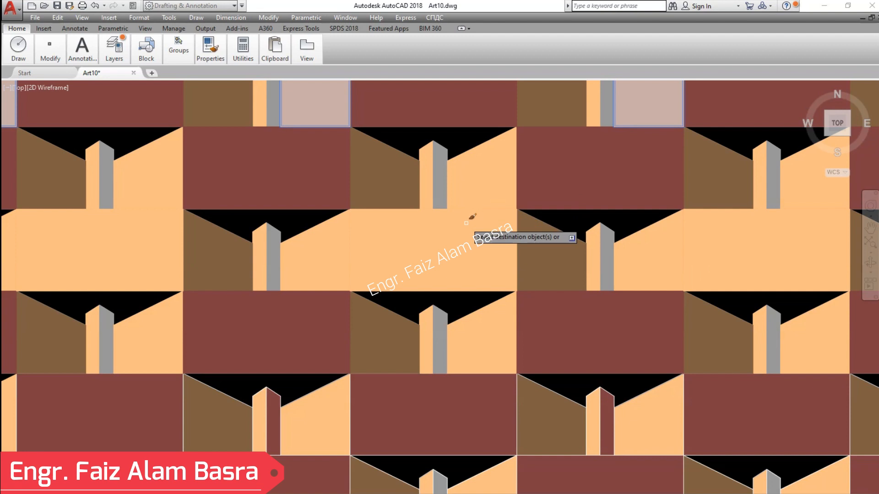
- Apply the light orange hatch to the light brown panels and left-hand pillar faces of the middle rows, keeping the bricks reddish
{"action": "scroll", "coordinate": [440, 173], "scroll_direction": "down", "scroll_amount": 5}
{"action": "scroll", "coordinate": [457, 200], "scroll_direction": "up", "scroll_amount": 8}
{"action": "scroll", "coordinate": [453, 202], "scroll_direction": "down", "scroll_amount": 2}
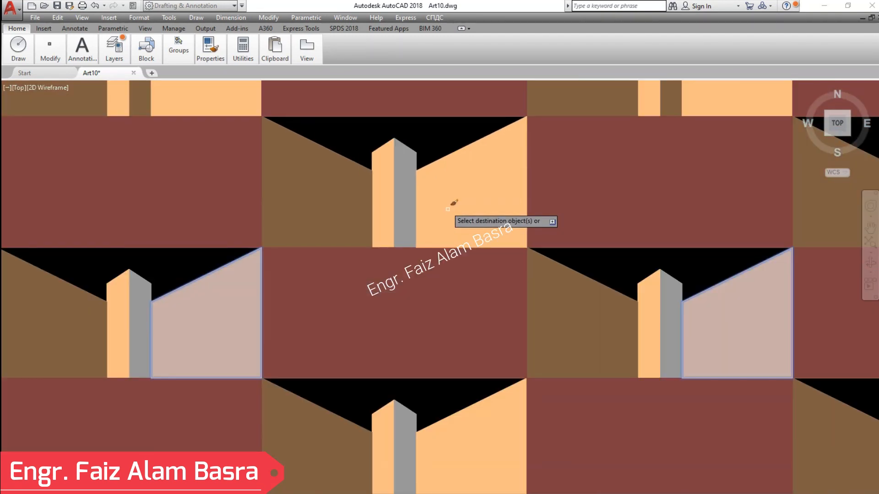
{"action": "scroll", "coordinate": [497, 328], "scroll_direction": "down", "scroll_amount": 7}
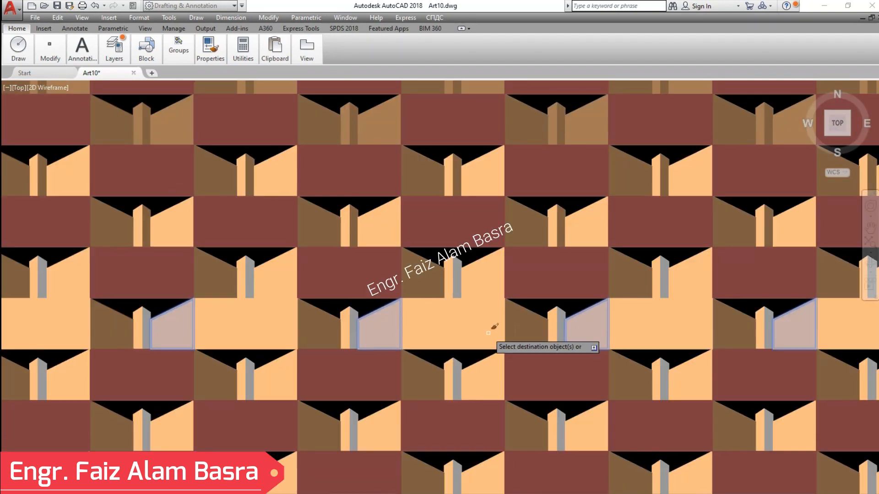
{"action": "scroll", "coordinate": [543, 168], "scroll_direction": "up", "scroll_amount": 3}
{"action": "scroll", "coordinate": [563, 110], "scroll_direction": "up", "scroll_amount": 1}
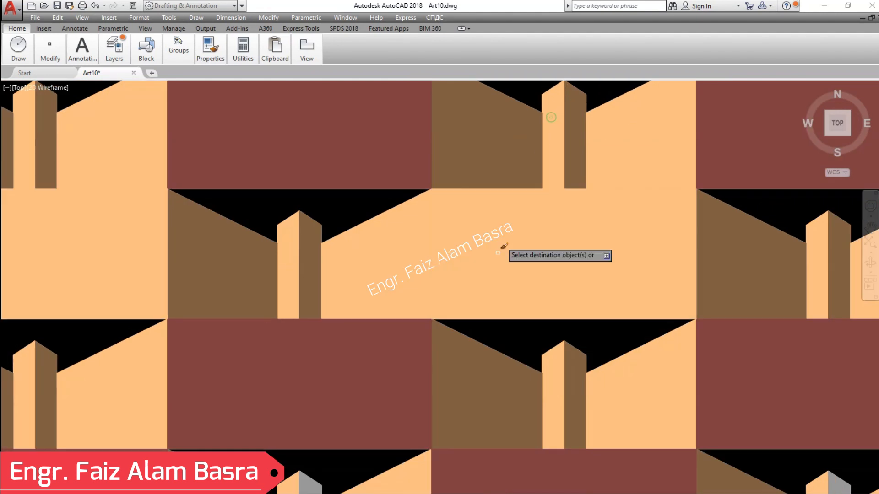
- Apply the light orange hatch to the light brown right-hand panels and left-hand pillar faces in the top and remaining upper rows
{"action": "scroll", "coordinate": [460, 414], "scroll_direction": "down", "scroll_amount": 3}
{"action": "scroll", "coordinate": [522, 169], "scroll_direction": "up", "scroll_amount": 6}
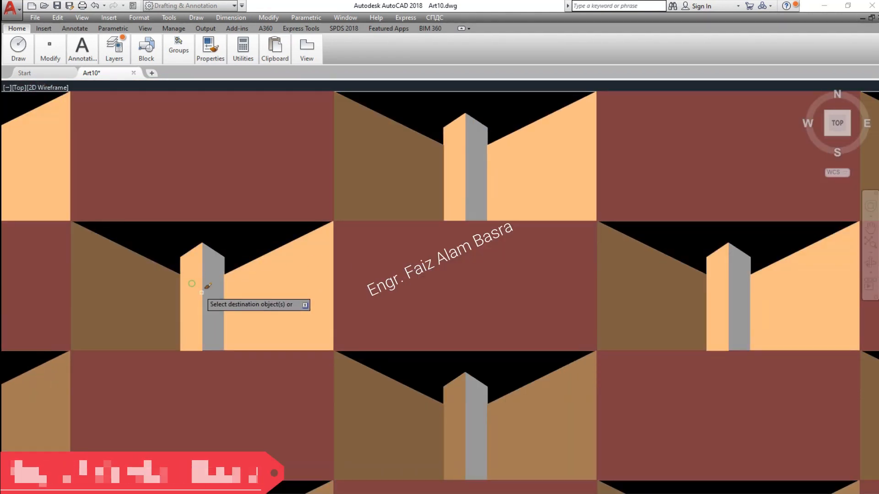
{"action": "scroll", "coordinate": [513, 232], "scroll_direction": "down", "scroll_amount": 4}
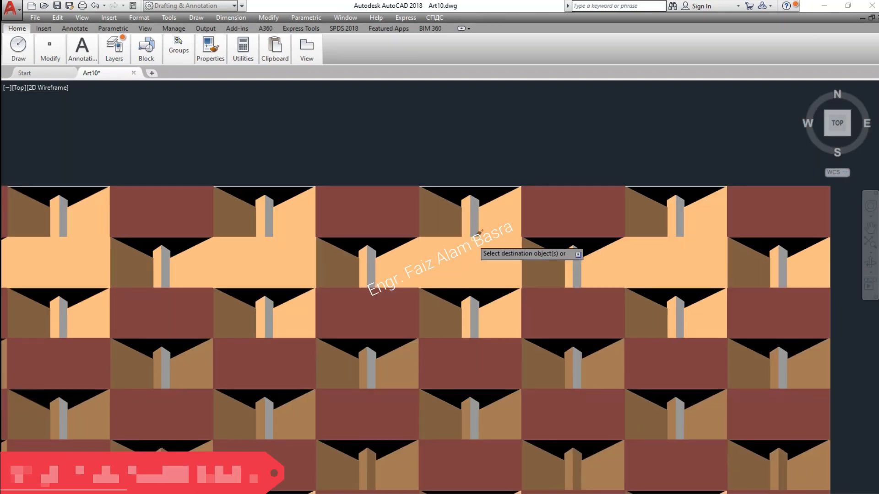
{"action": "scroll", "coordinate": [488, 443], "scroll_direction": "up", "scroll_amount": 2}
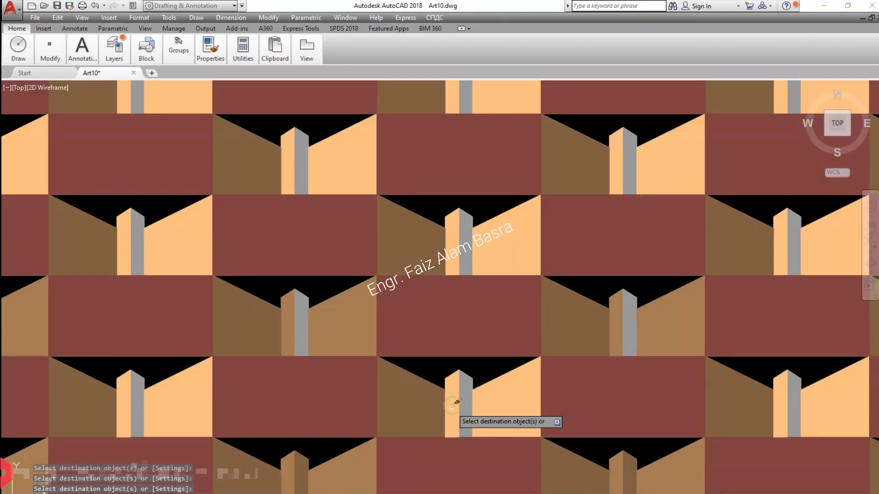
{"action": "scroll", "coordinate": [573, 453], "scroll_direction": "down", "scroll_amount": 4}
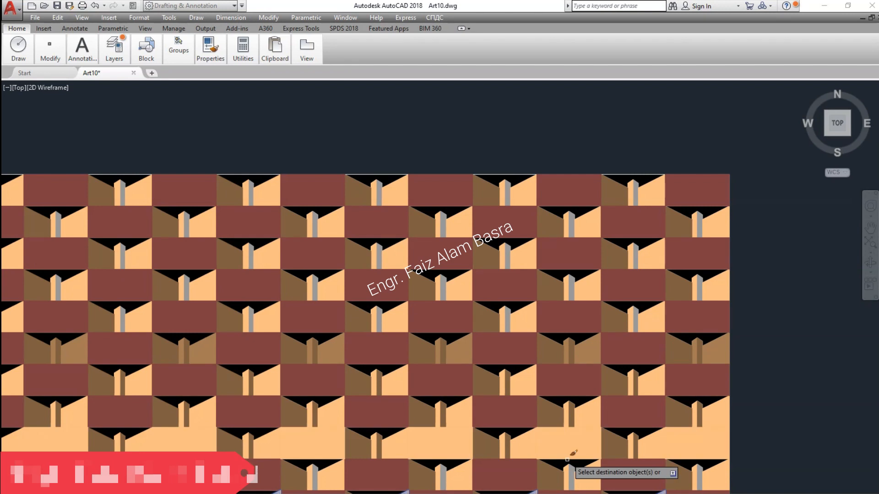
{"action": "scroll", "coordinate": [568, 458], "scroll_direction": "up", "scroll_amount": 4}
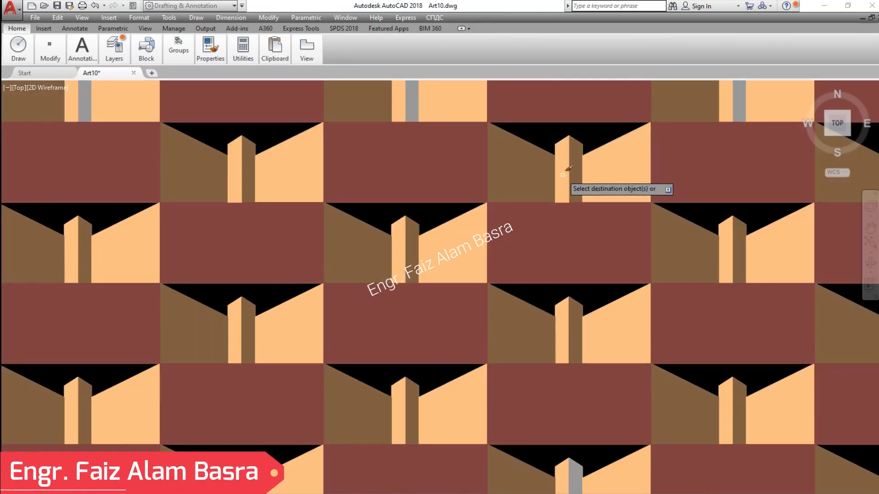
{"action": "scroll", "coordinate": [572, 203], "scroll_direction": "down", "scroll_amount": 4}
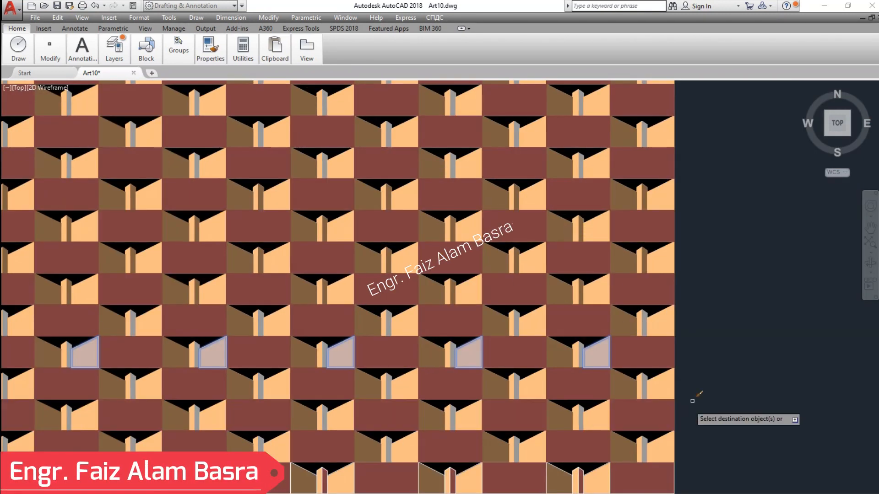
- Match the dark brown left-hand panel hatch onto the grey right-hand pillar faces in the lower rows above the bottom two
{"action": "scroll", "coordinate": [695, 384], "scroll_direction": "down", "scroll_amount": 2}
{"action": "scroll", "coordinate": [352, 465], "scroll_direction": "up", "scroll_amount": 4}
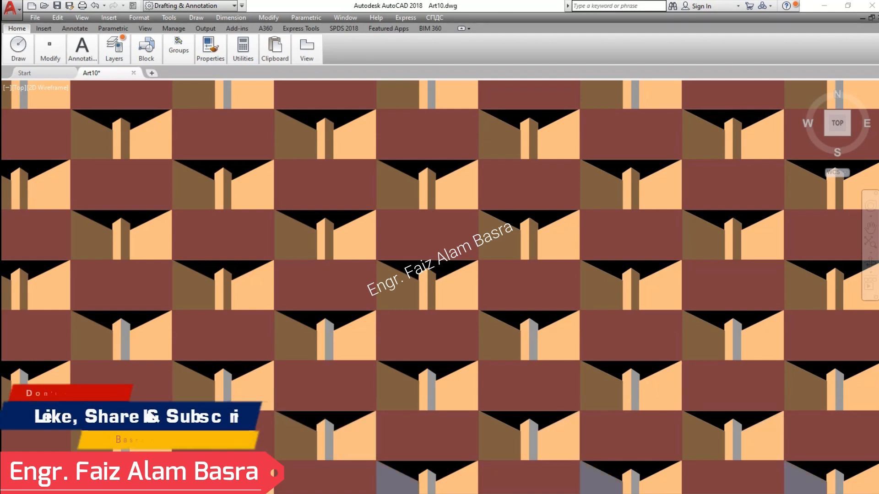
{"action": "scroll", "coordinate": [398, 485], "scroll_direction": "down", "scroll_amount": 2}
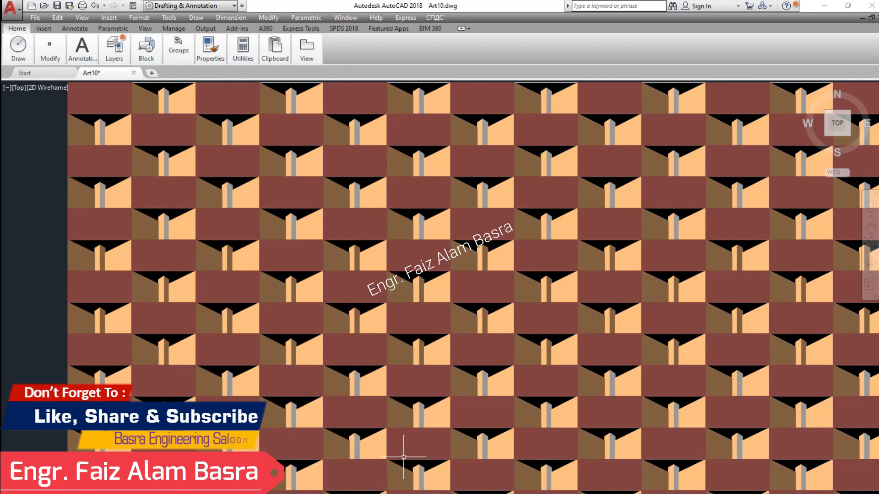
{"action": "mouse_move", "coordinate": [817, 251]}
{"action": "left_mouse_down"}
{"action": "mouse_move", "coordinate": [782, 259]}
{"action": "mouse_move", "coordinate": [779, 237]}
{"action": "left_mouse_up"}
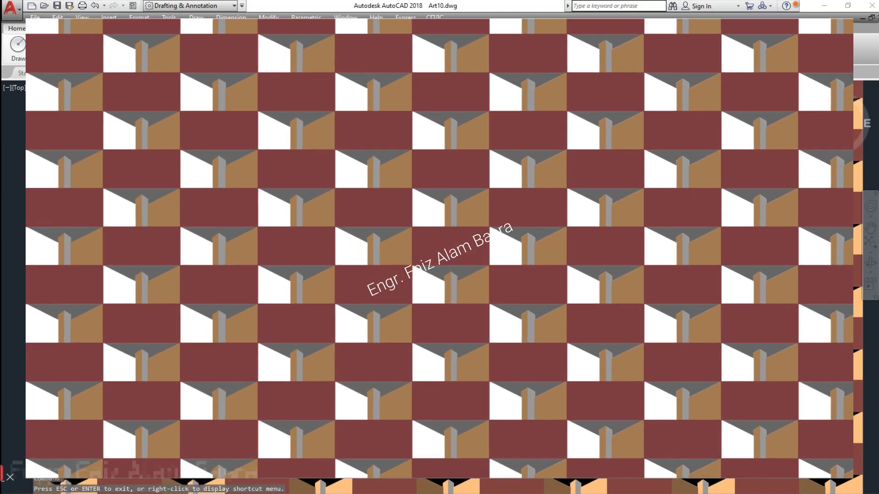
{"action": "scroll", "coordinate": [477, 406], "scroll_direction": "up", "scroll_amount": 2}
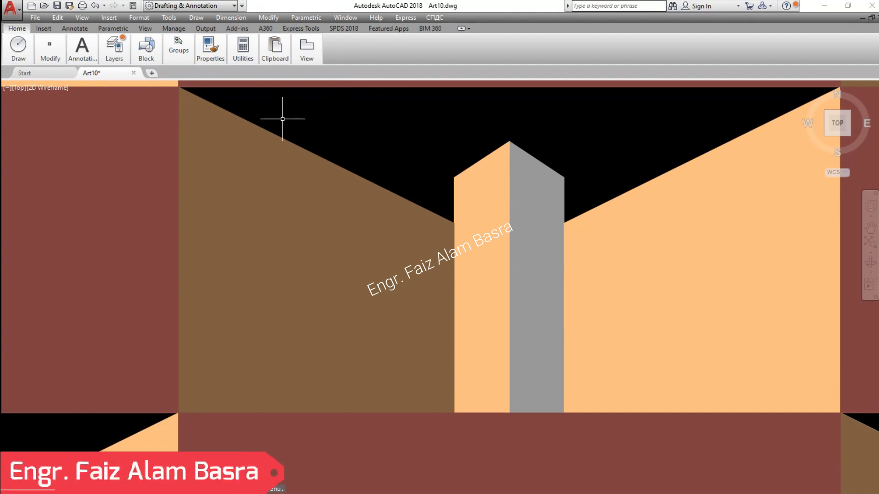
{"action": "mouse_move", "coordinate": [214, 63]}
{"action": "left_click", "coordinate": [211, 83]}
{"action": "left_click", "coordinate": [290, 243]}
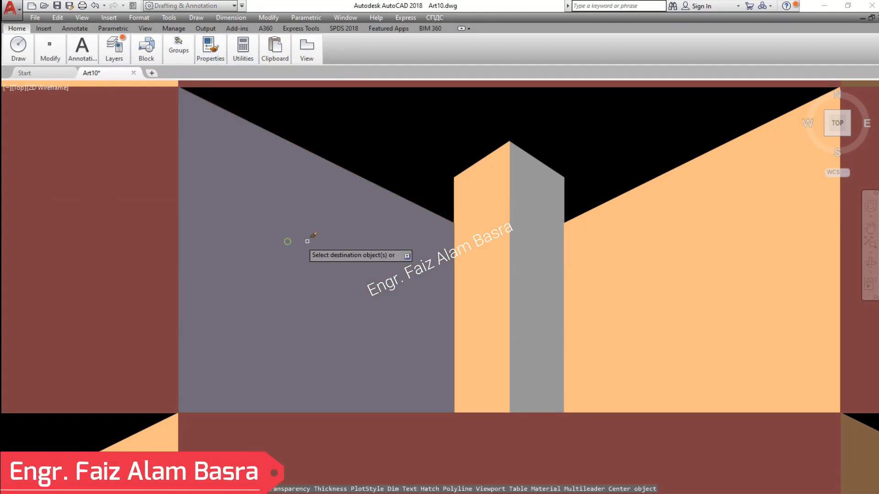
{"action": "left_click", "coordinate": [682, 147]}
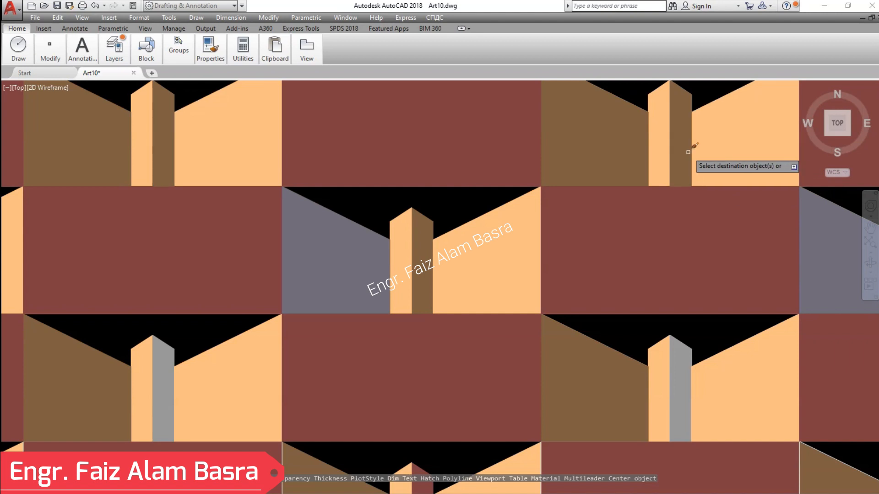
{"action": "left_click", "coordinate": [680, 369]}
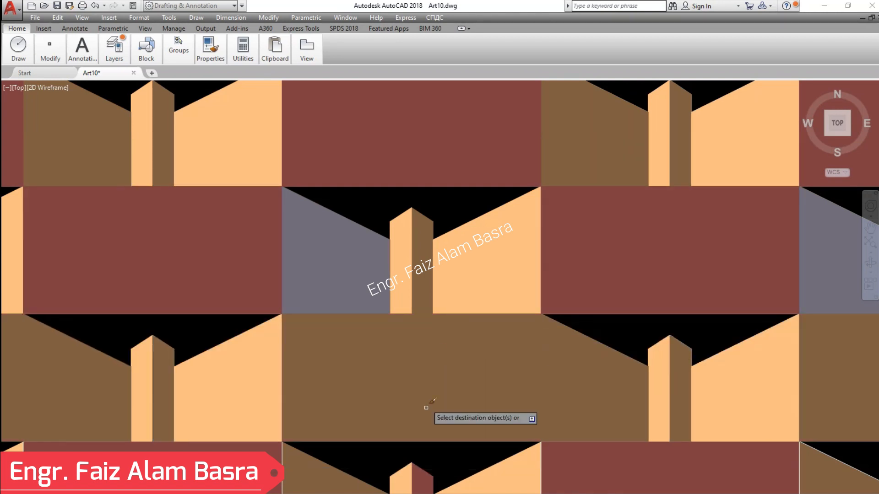
- Apply the dark brown hatch to the right-hand pillar faces in the bottom two rows, keeping the adjoining panels light orange
{"action": "scroll", "coordinate": [407, 228], "scroll_direction": "down", "scroll_amount": 4}
{"action": "scroll", "coordinate": [480, 349], "scroll_direction": "up", "scroll_amount": 6}
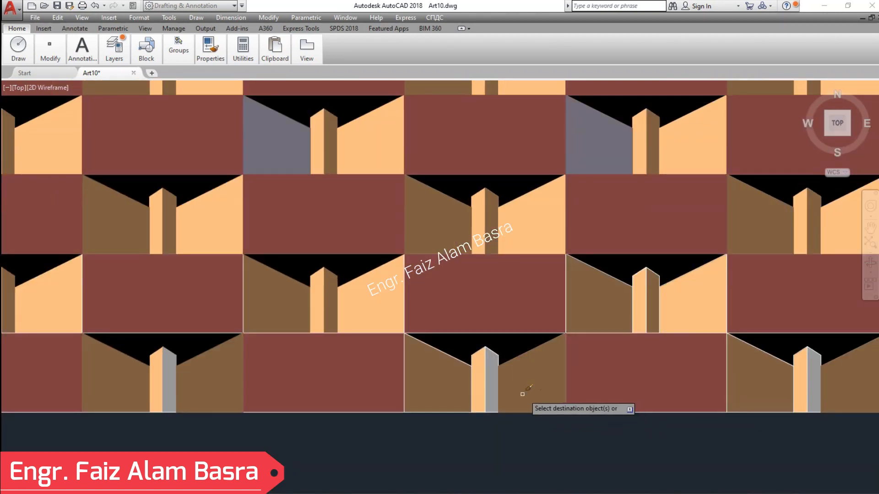
{"action": "scroll", "coordinate": [463, 362], "scroll_direction": "down", "scroll_amount": 4}
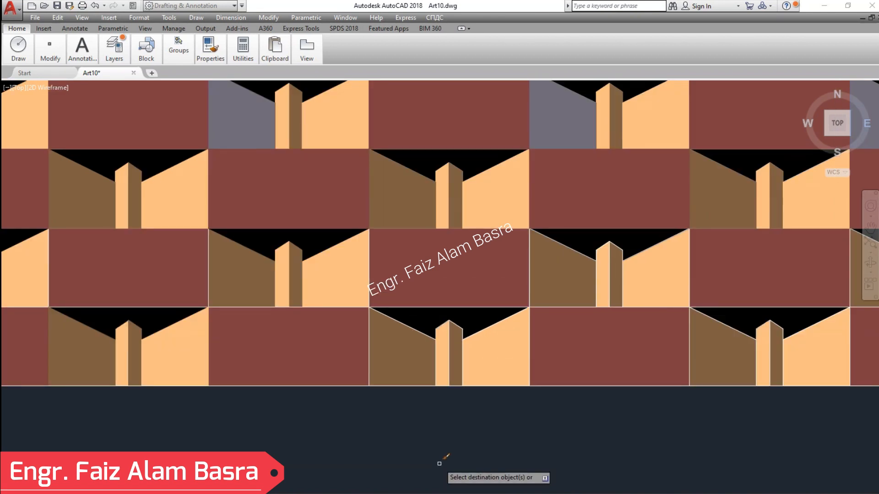
{"action": "scroll", "coordinate": [427, 456], "scroll_direction": "down", "scroll_amount": 4}
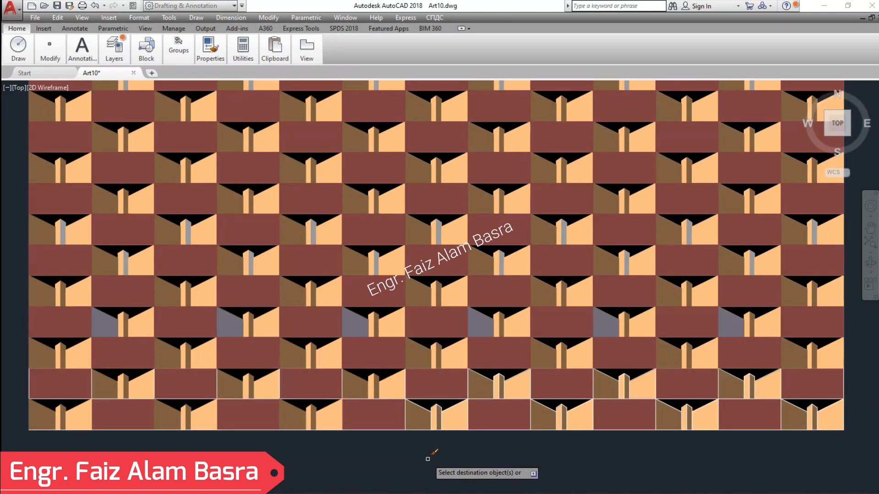
{"action": "scroll", "coordinate": [427, 457], "scroll_direction": "up", "scroll_amount": 4}
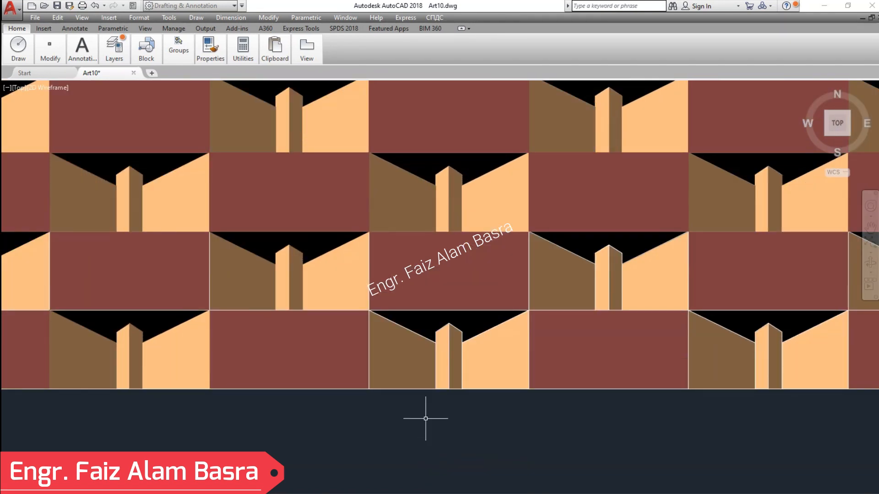
{"action": "scroll", "coordinate": [444, 380], "scroll_direction": "up", "scroll_amount": 4}
{"action": "left_click", "coordinate": [486, 384]}
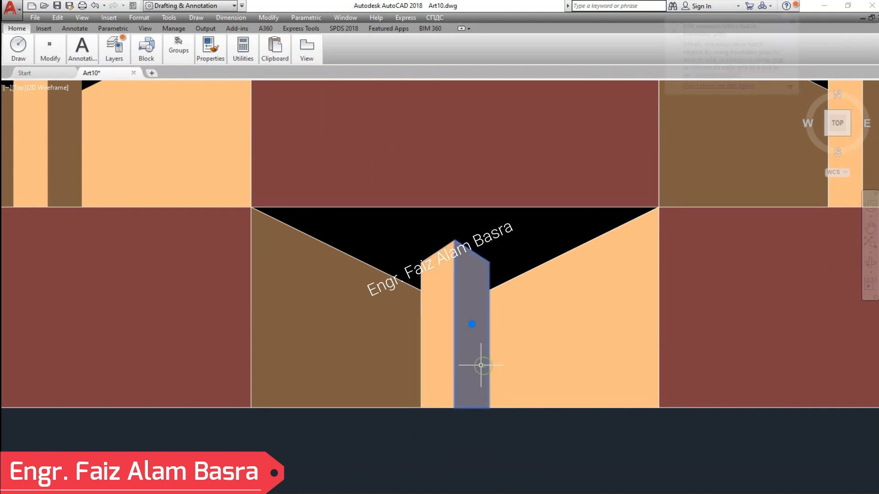
{"action": "left_click", "coordinate": [428, 242]}
{"action": "left_click", "coordinate": [469, 310]}
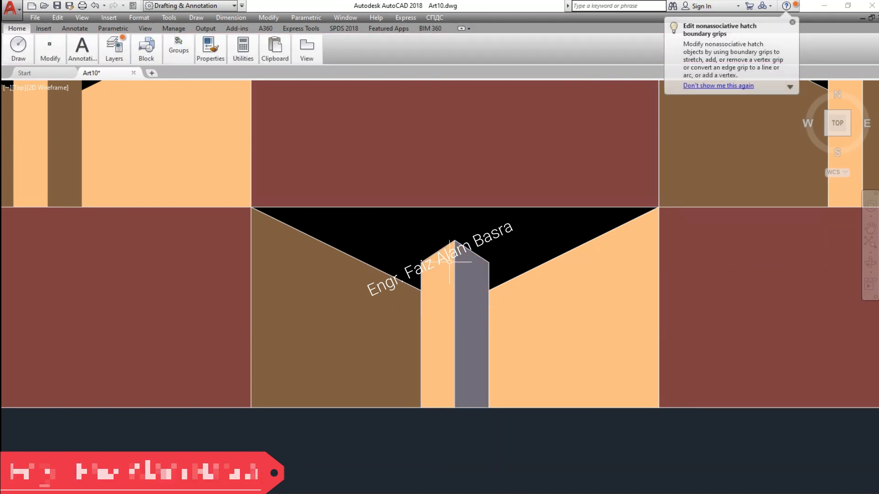
{"action": "left_click", "coordinate": [334, 291]}
{"action": "key", "text": "Escape"}
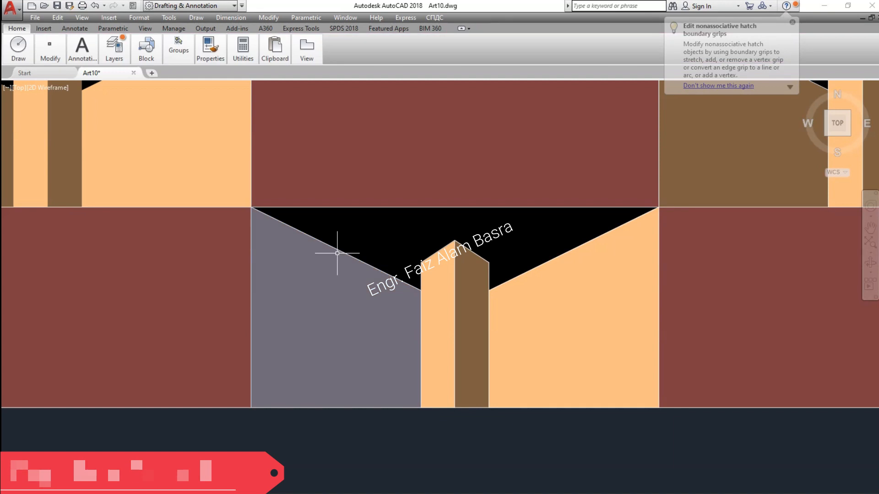
- Set the left-hand panel hatch in the bottom row to index colour 23
{"action": "left_click", "coordinate": [328, 291]}
{"action": "left_click", "coordinate": [476, 190]}
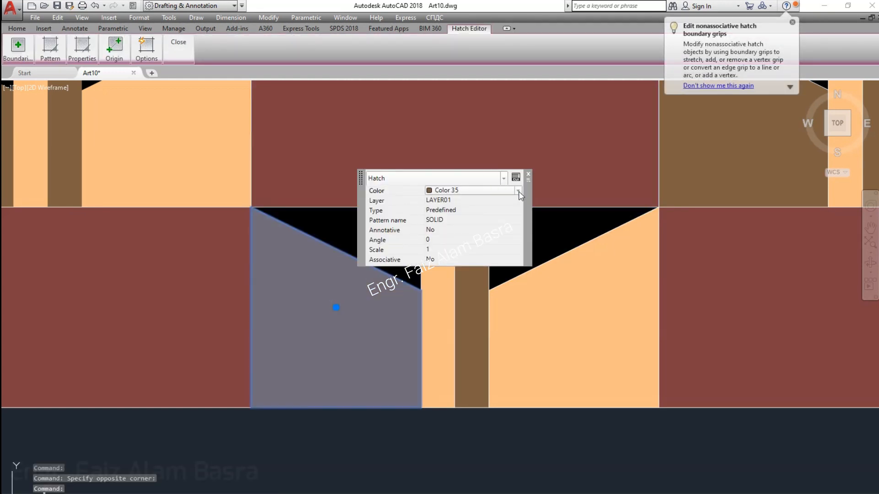
{"action": "left_click", "coordinate": [518, 190]}
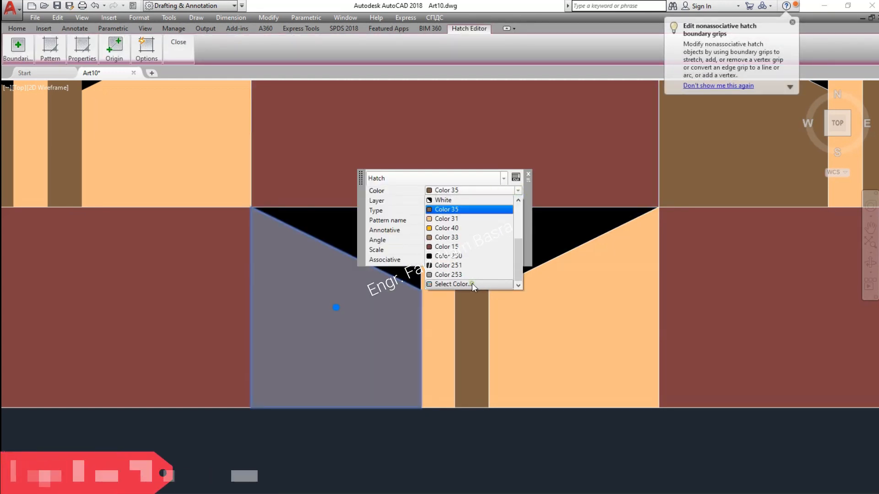
{"action": "left_click", "coordinate": [472, 284]}
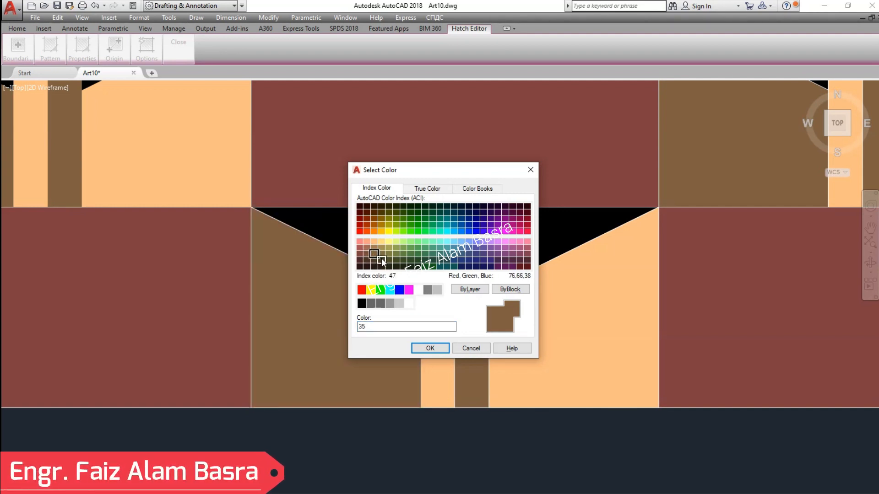
{"action": "left_click", "coordinate": [360, 254]}
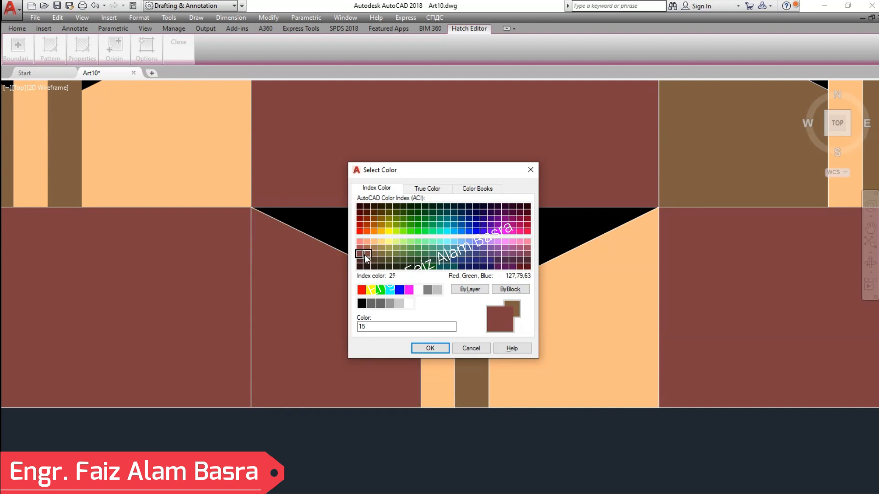
{"action": "left_click", "coordinate": [367, 247]}
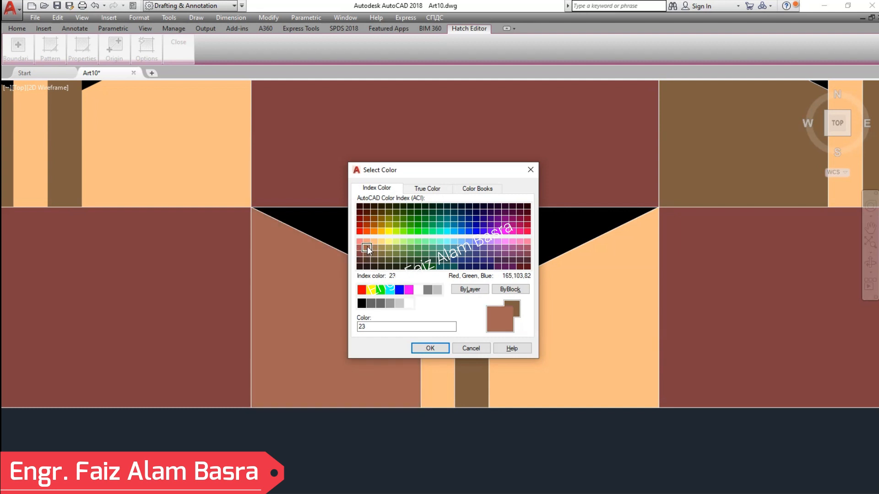
{"action": "left_click", "coordinate": [424, 348]}
{"action": "key", "text": "Return"}
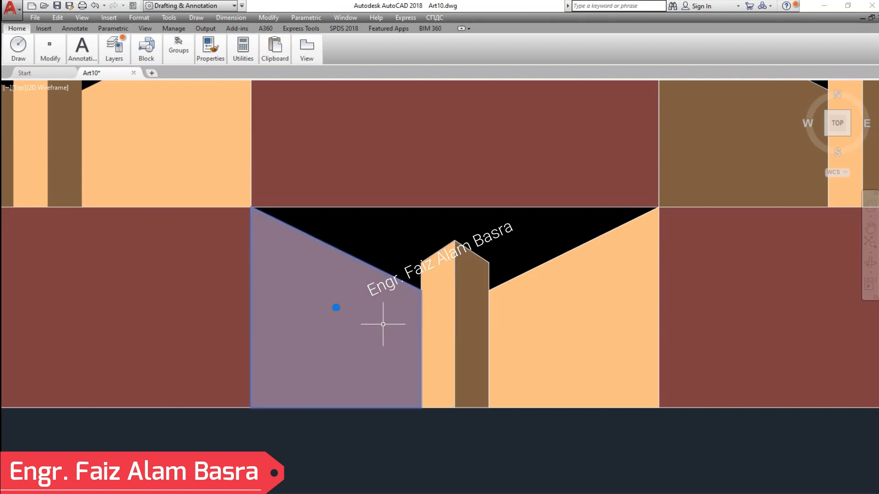
- Recolour the bottom row's left-hand panel hatch with index colour 54 and deselect it
{"action": "left_click", "coordinate": [570, 224]}
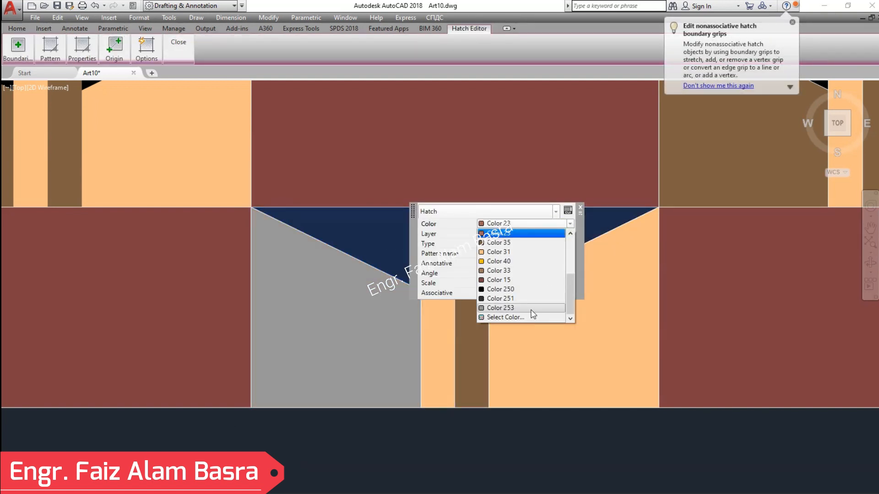
{"action": "left_click", "coordinate": [499, 314]}
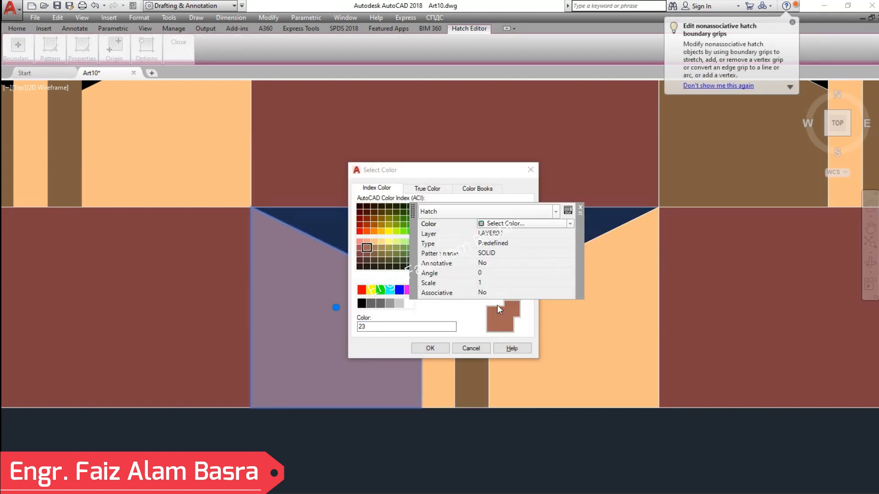
{"action": "left_click", "coordinate": [373, 219]}
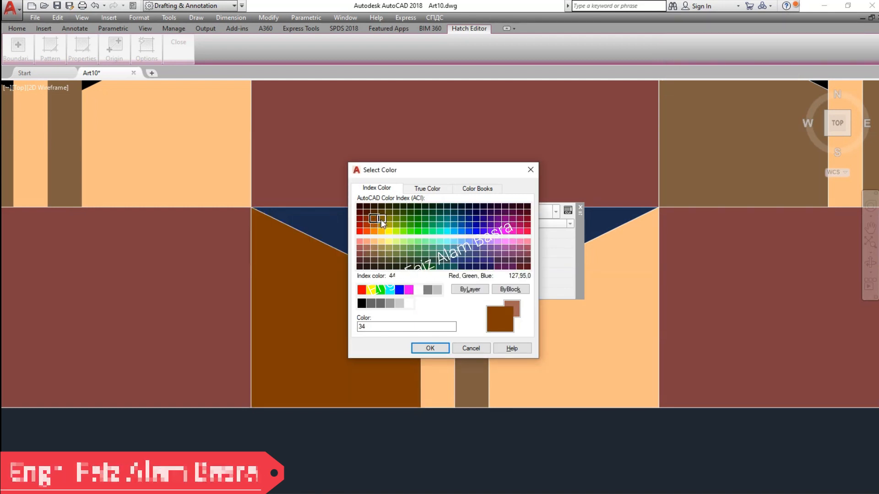
{"action": "left_click", "coordinate": [381, 219]}
{"action": "left_click", "coordinate": [388, 219]}
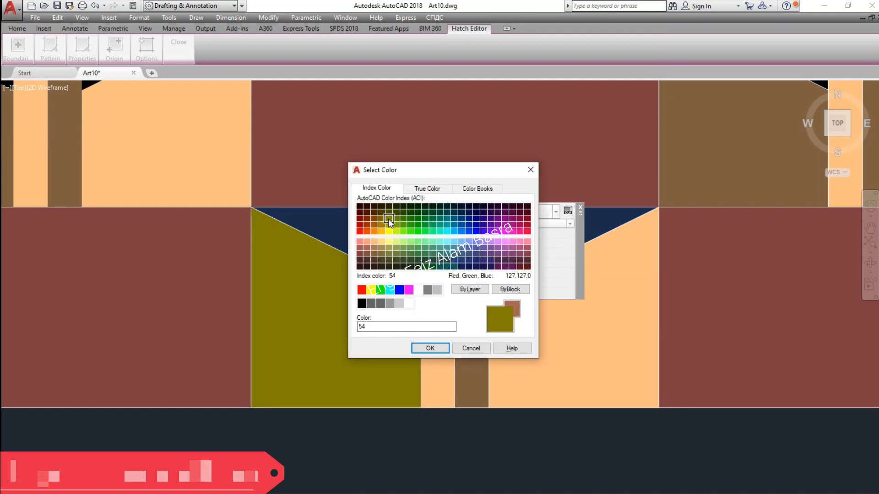
{"action": "left_click", "coordinate": [435, 347]}
{"action": "key", "text": "Escape"}
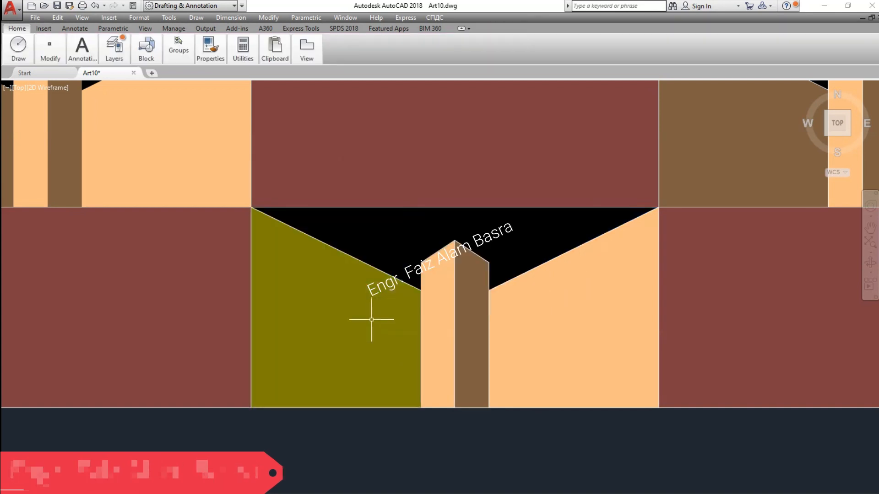
- Match the olive left-hand panel hatch onto the dark brown right-hand pillar faces in the bottom row
{"action": "left_click", "coordinate": [211, 52]}
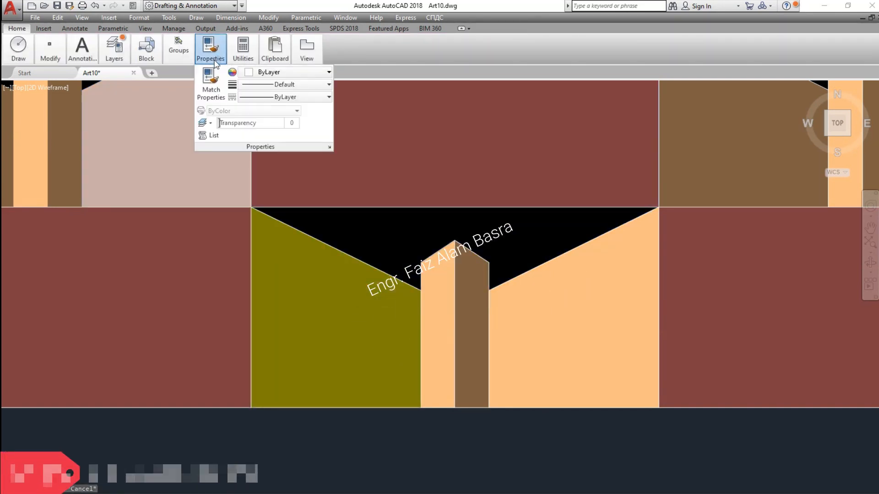
{"action": "left_click", "coordinate": [210, 79]}
{"action": "left_click", "coordinate": [380, 294]}
{"action": "left_click", "coordinate": [465, 301]}
{"action": "scroll", "coordinate": [458, 298], "scroll_direction": "down", "scroll_amount": 10}
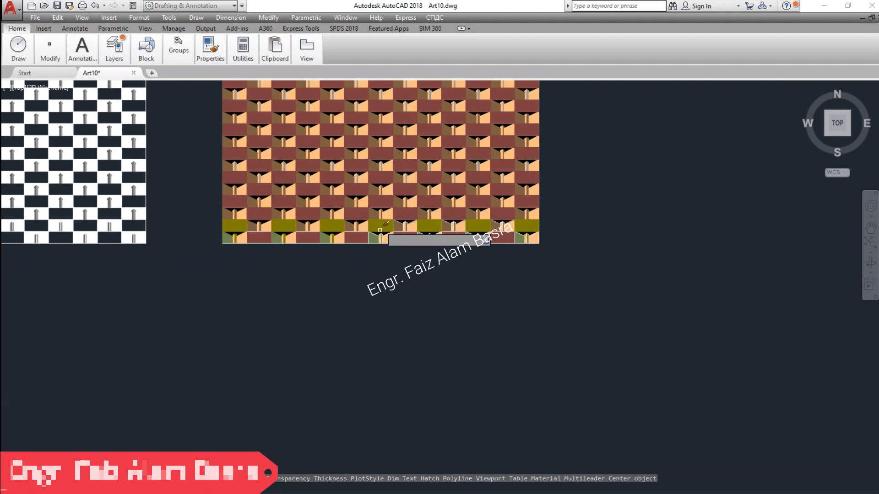
{"action": "scroll", "coordinate": [412, 243], "scroll_direction": "up", "scroll_amount": 4}
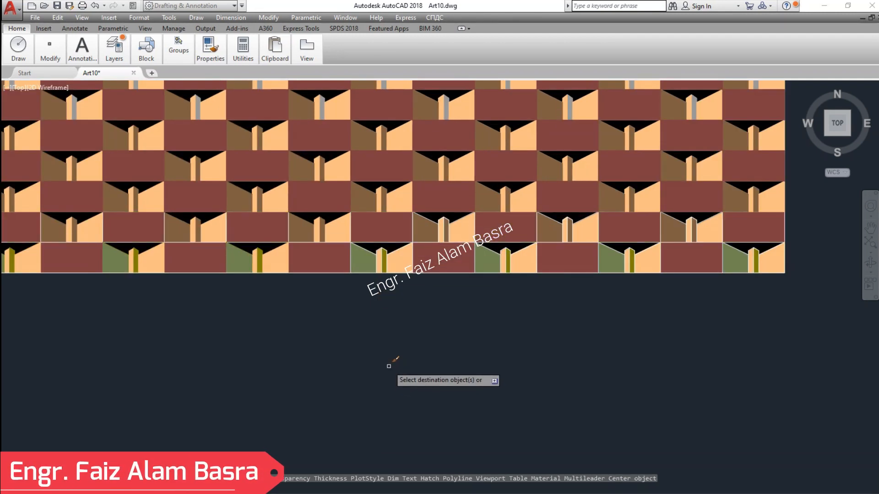
{"action": "scroll", "coordinate": [379, 242], "scroll_direction": "up", "scroll_amount": 2}
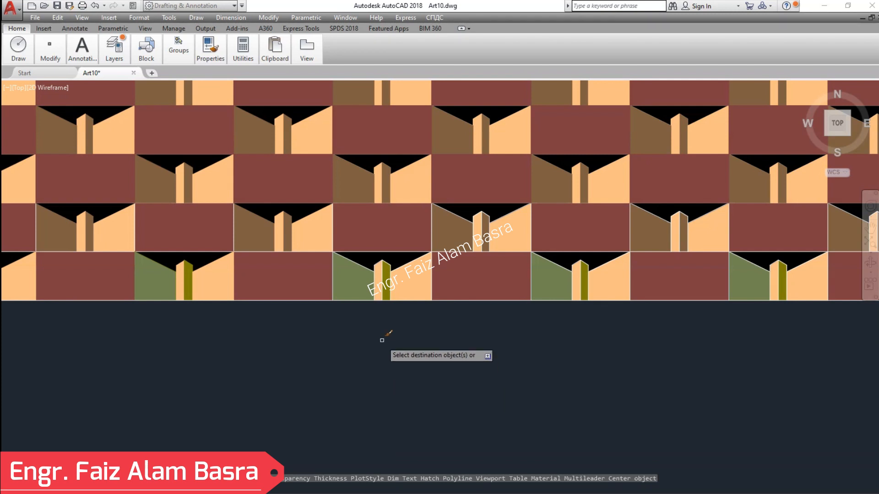
{"action": "scroll", "coordinate": [354, 212], "scroll_direction": "up", "scroll_amount": 2}
{"action": "key", "text": "Escape"}
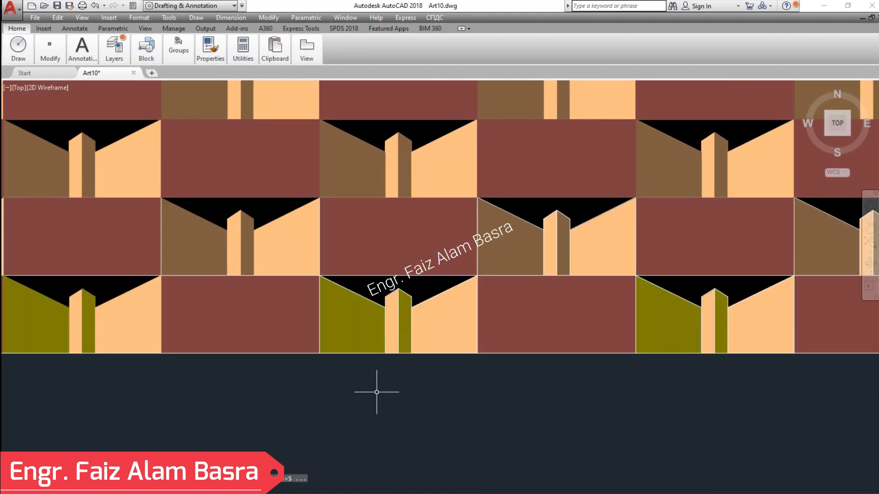
- Match the dark brown left-hand panel hatch onto the grey right-hand pillar faces in the middle rows
{"action": "scroll", "coordinate": [371, 390], "scroll_direction": "down", "scroll_amount": 2}
{"action": "scroll", "coordinate": [369, 389], "scroll_direction": "down", "scroll_amount": 1}
{"action": "scroll", "coordinate": [341, 177], "scroll_direction": "up", "scroll_amount": 3}
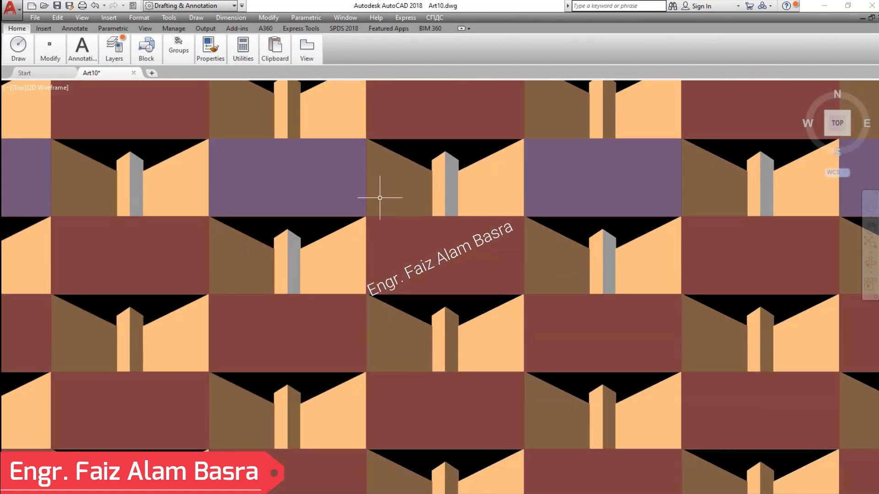
{"action": "mouse_move", "coordinate": [211, 49]}
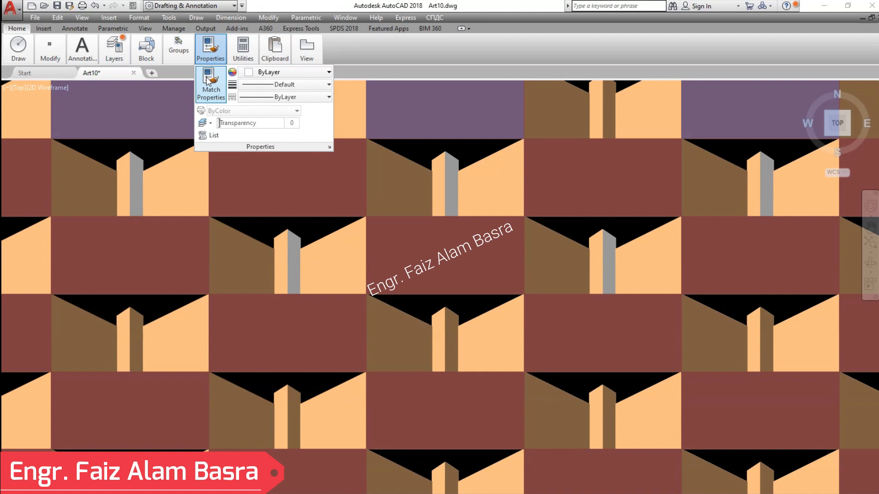
{"action": "left_click", "coordinate": [208, 82]}
{"action": "left_click", "coordinate": [91, 341]}
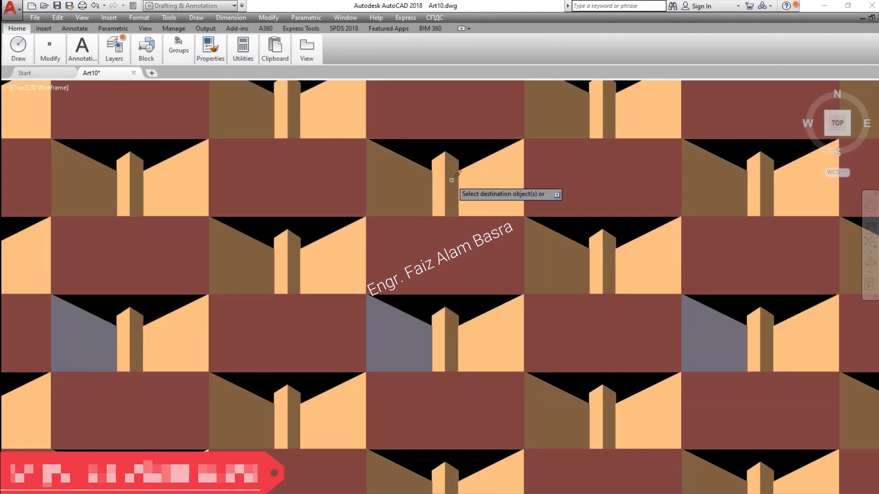
{"action": "scroll", "coordinate": [449, 338], "scroll_direction": "down", "scroll_amount": 3}
{"action": "scroll", "coordinate": [600, 174], "scroll_direction": "up", "scroll_amount": 3}
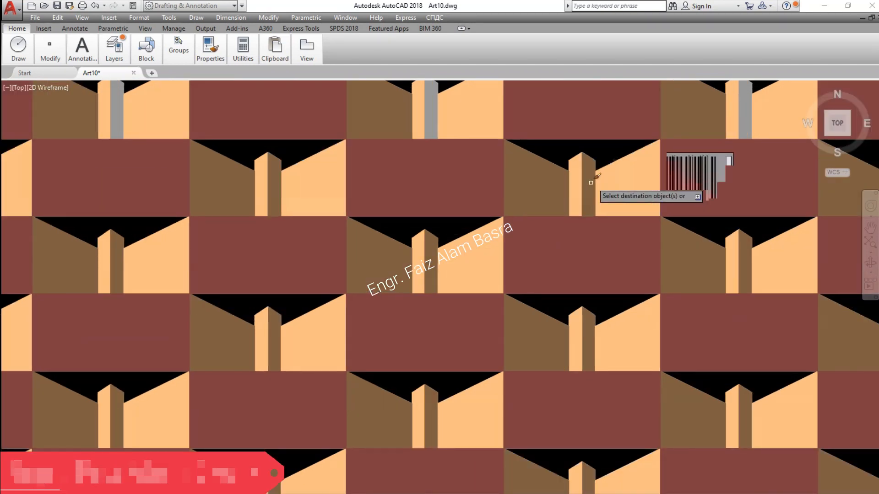
- Apply the dark brown hatch to the grey right-hand pillar faces in the top three rows and finish matching
{"action": "scroll", "coordinate": [477, 205], "scroll_direction": "down", "scroll_amount": 3}
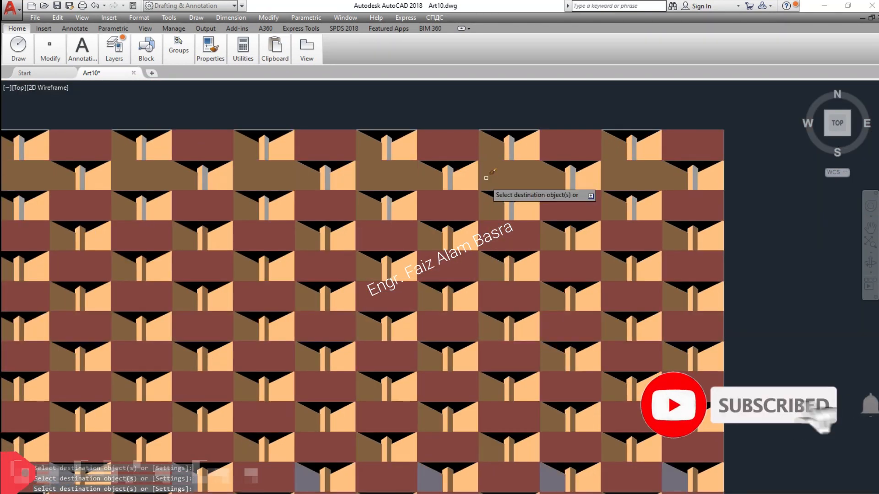
{"action": "scroll", "coordinate": [478, 205], "scroll_direction": "up", "scroll_amount": 5}
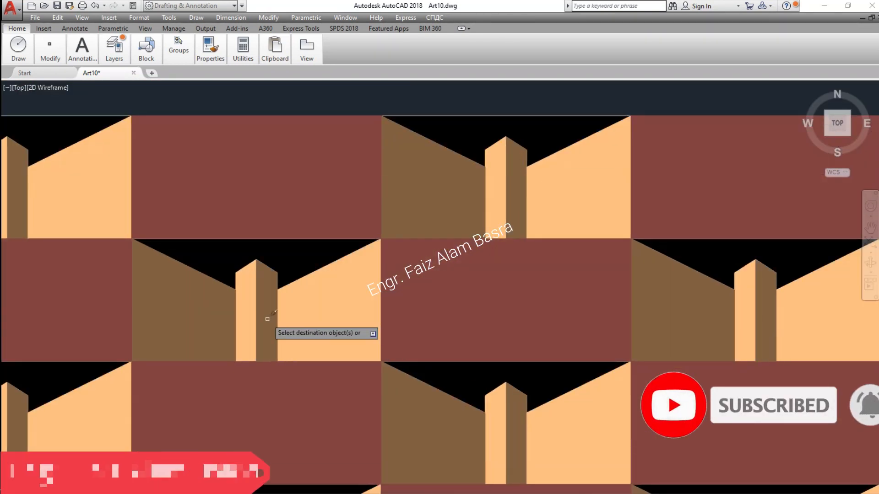
{"action": "scroll", "coordinate": [529, 190], "scroll_direction": "down", "scroll_amount": 8}
{"action": "scroll", "coordinate": [519, 320], "scroll_direction": "up", "scroll_amount": 3}
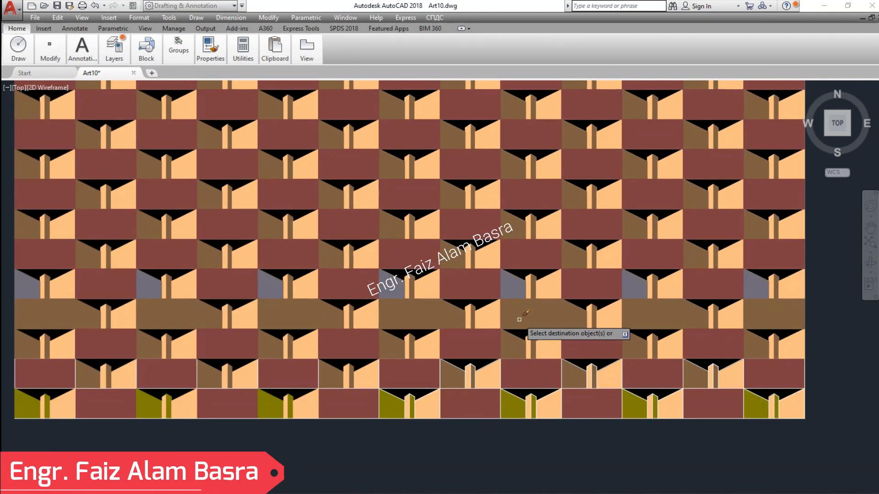
{"action": "key", "text": "Escape"}
{"action": "scroll", "coordinate": [434, 446], "scroll_direction": "down", "scroll_amount": 2}
{"action": "scroll", "coordinate": [379, 190], "scroll_direction": "up", "scroll_amount": 2}
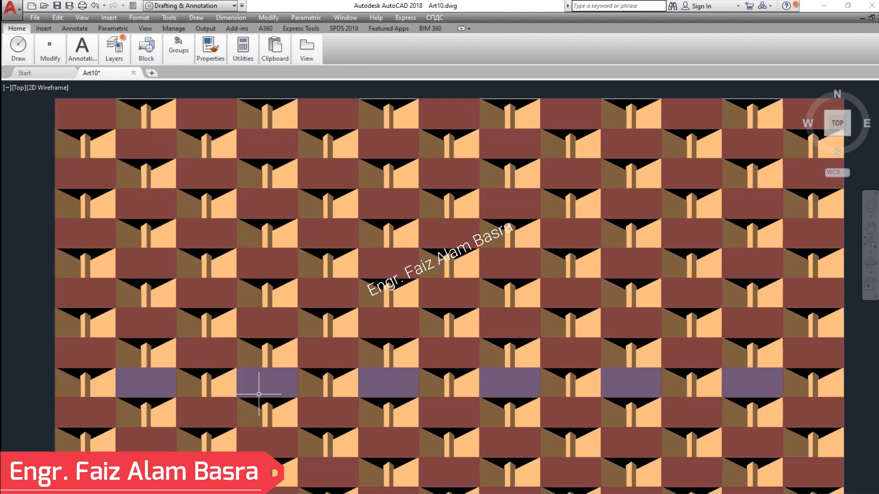
{"action": "scroll", "coordinate": [258, 394], "scroll_direction": "up", "scroll_amount": 2}
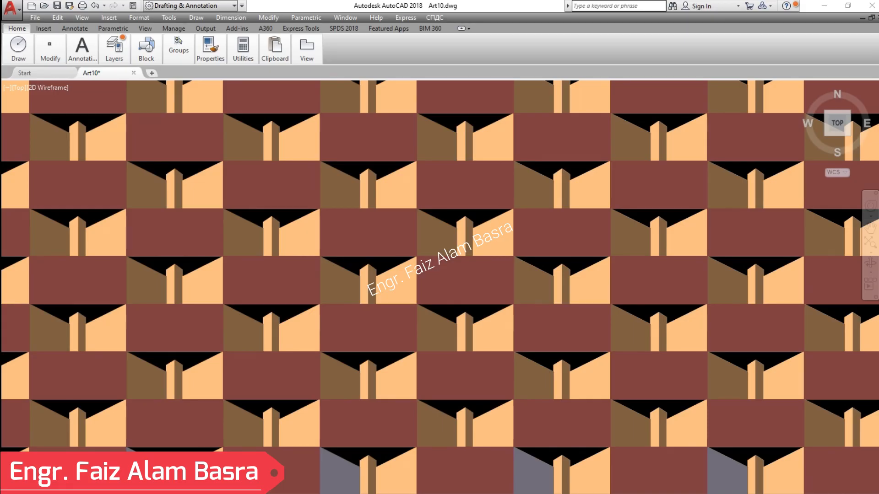
{"action": "scroll", "coordinate": [304, 398], "scroll_direction": "down", "scroll_amount": 2}
{"action": "scroll", "coordinate": [335, 250], "scroll_direction": "down", "scroll_amount": 3}
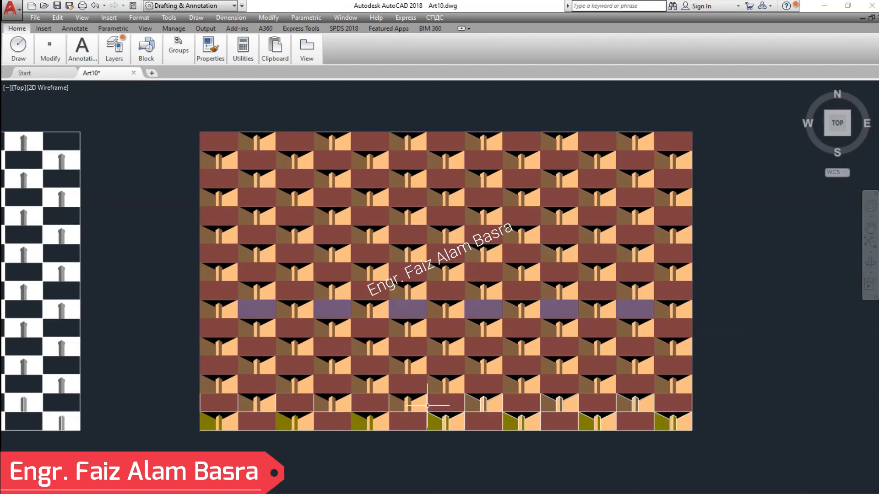
- Match the bottom row's olive hatch onto the dark brown left-hand panels and pillar faces in the three rows above it
{"action": "scroll", "coordinate": [418, 428], "scroll_direction": "up", "scroll_amount": 4}
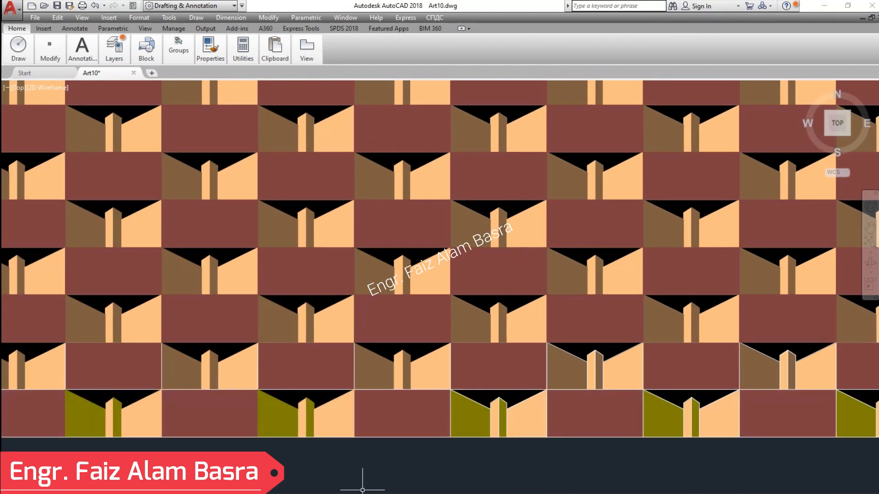
{"action": "scroll", "coordinate": [368, 473], "scroll_direction": "up", "scroll_amount": 2}
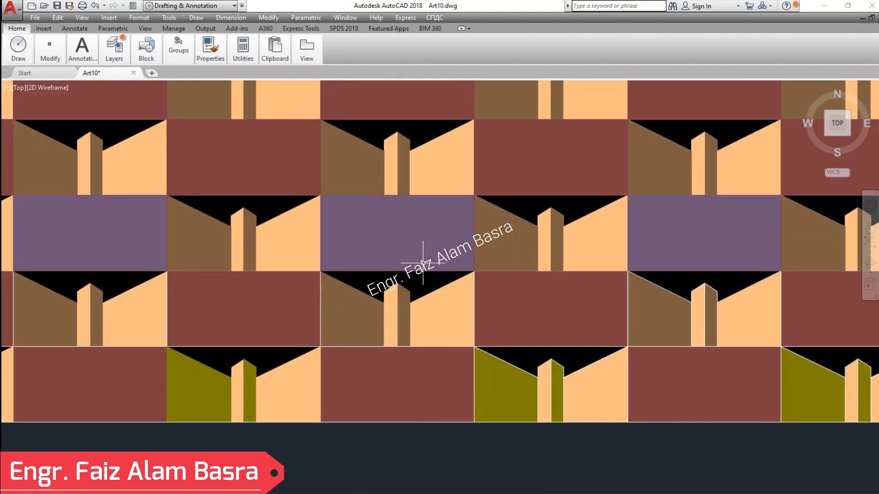
{"action": "mouse_move", "coordinate": [214, 46]}
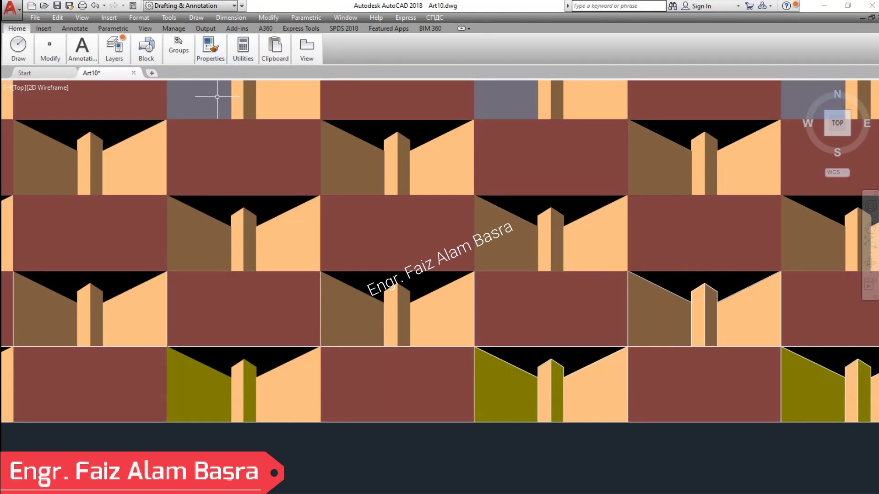
{"action": "left_click", "coordinate": [210, 85]}
{"action": "left_click", "coordinate": [495, 359]}
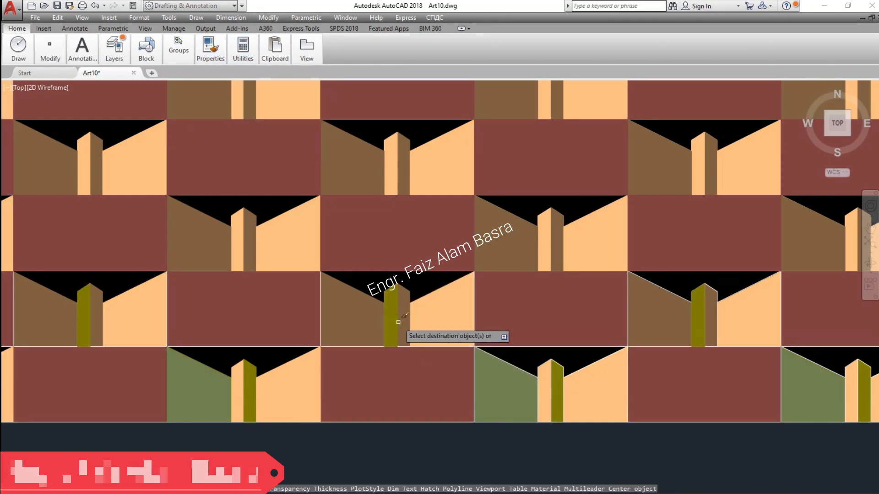
{"action": "left_click", "coordinate": [405, 166]}
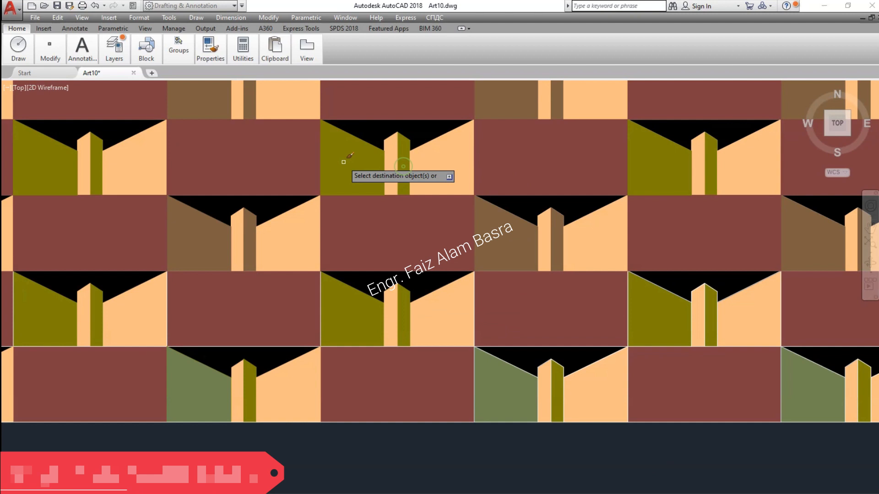
{"action": "left_click", "coordinate": [343, 163]}
{"action": "left_click", "coordinate": [248, 237]}
{"action": "left_click", "coordinate": [221, 238]}
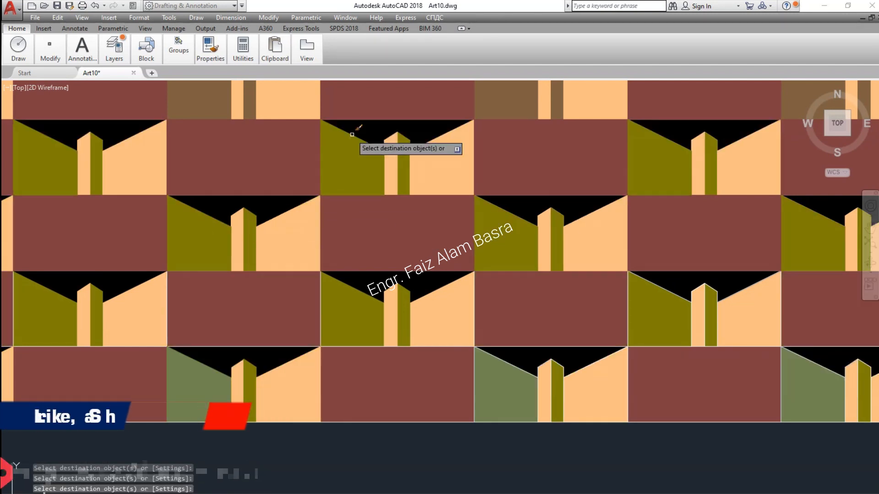
- Apply the olive hatch to the dark brown left-hand panels and pillar faces in the middle rows of the wall
{"action": "left_click", "coordinate": [250, 106]}
{"action": "scroll", "coordinate": [392, 402], "scroll_direction": "up", "scroll_amount": 2}
{"action": "scroll", "coordinate": [451, 157], "scroll_direction": "down", "scroll_amount": 6}
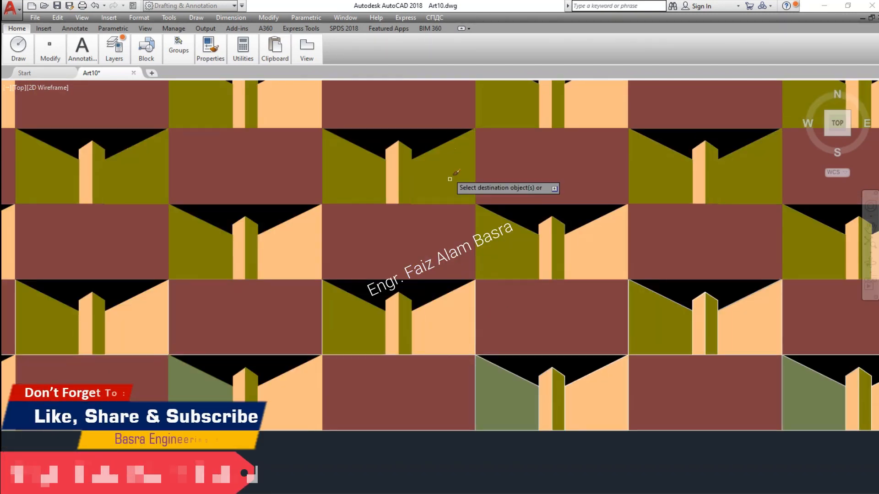
{"action": "scroll", "coordinate": [494, 175], "scroll_direction": "up", "scroll_amount": 4}
{"action": "left_click", "coordinate": [346, 160]}
{"action": "left_click", "coordinate": [305, 161]}
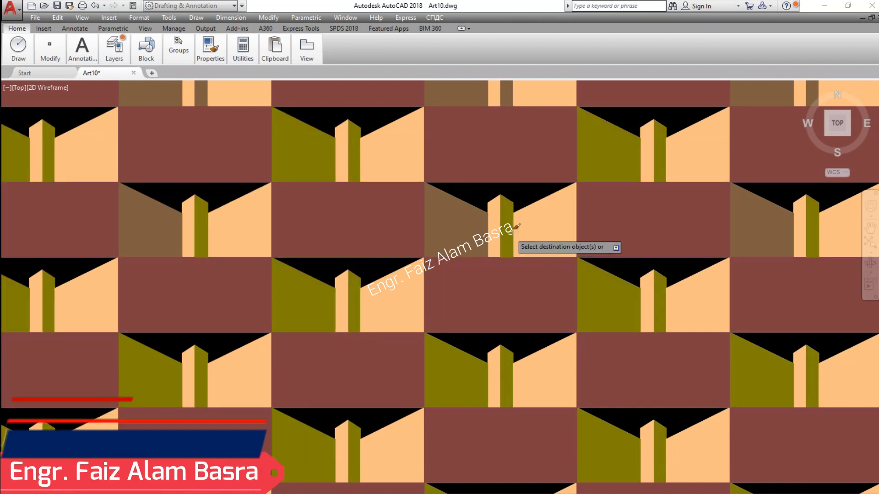
{"action": "left_click", "coordinate": [453, 230]}
{"action": "scroll", "coordinate": [458, 266], "scroll_direction": "down", "scroll_amount": 3}
{"action": "scroll", "coordinate": [458, 143], "scroll_direction": "up", "scroll_amount": 3}
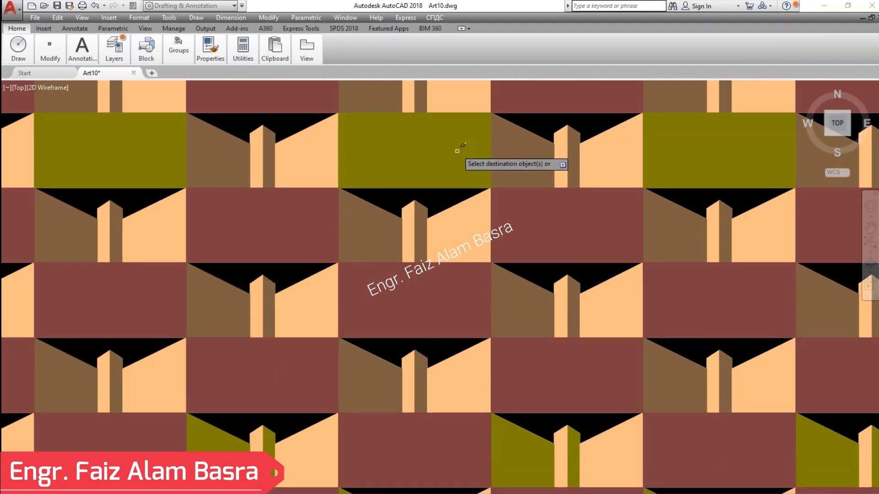
{"action": "left_click", "coordinate": [367, 378]}
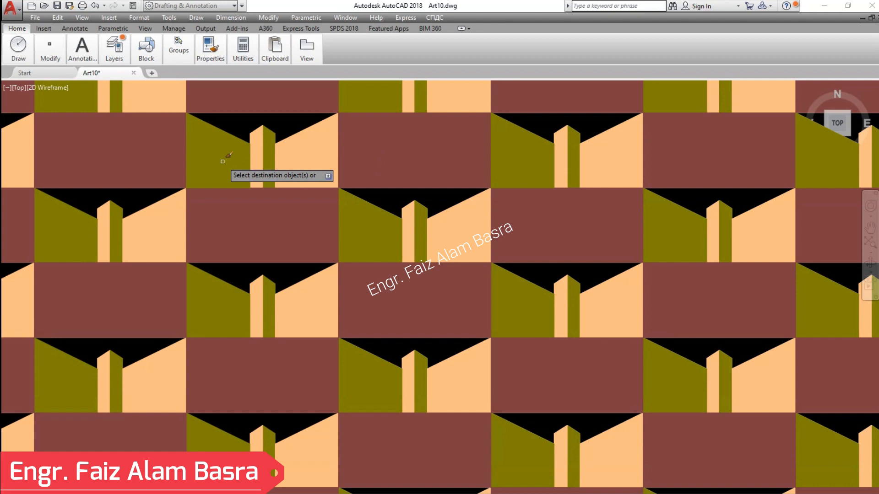
- Apply the olive hatch to the remaining dark brown panels and pillar faces in the top rows and finish matching
{"action": "scroll", "coordinate": [370, 360], "scroll_direction": "down", "scroll_amount": 3}
{"action": "scroll", "coordinate": [374, 156], "scroll_direction": "up", "scroll_amount": 3}
{"action": "scroll", "coordinate": [374, 155], "scroll_direction": "up", "scroll_amount": 2}
{"action": "left_click", "coordinate": [349, 274]}
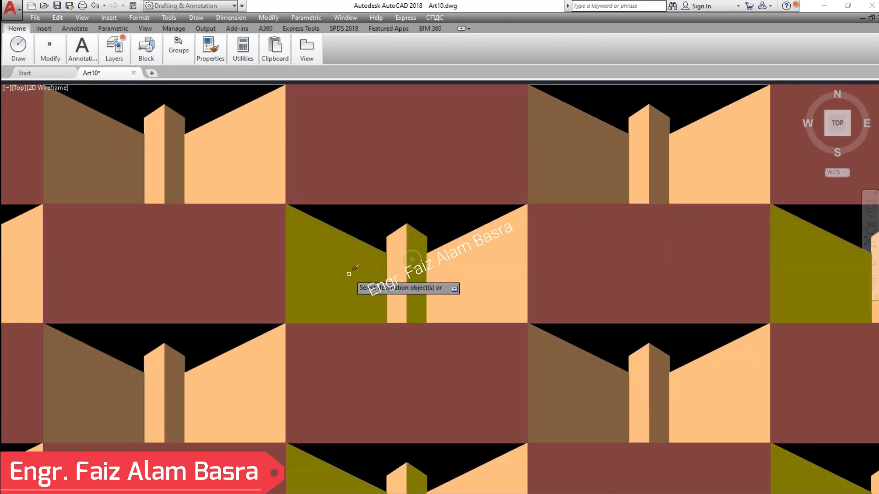
{"action": "left_click", "coordinate": [102, 163]}
{"action": "left_click", "coordinate": [177, 370]}
{"action": "left_click", "coordinate": [108, 373]}
{"action": "scroll", "coordinate": [519, 211], "scroll_direction": "down", "scroll_amount": 3}
{"action": "scroll", "coordinate": [517, 183], "scroll_direction": "down", "scroll_amount": 4}
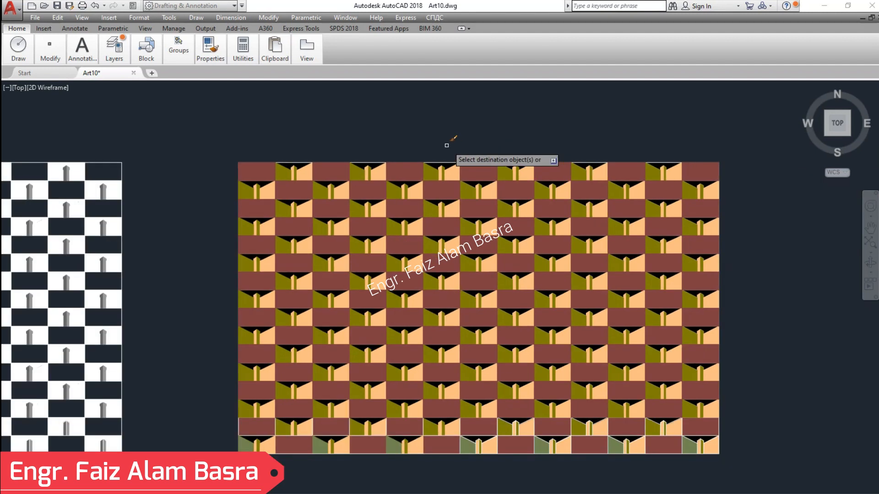
{"action": "scroll", "coordinate": [504, 197], "scroll_direction": "up", "scroll_amount": 5}
{"action": "key", "text": "Escape"}
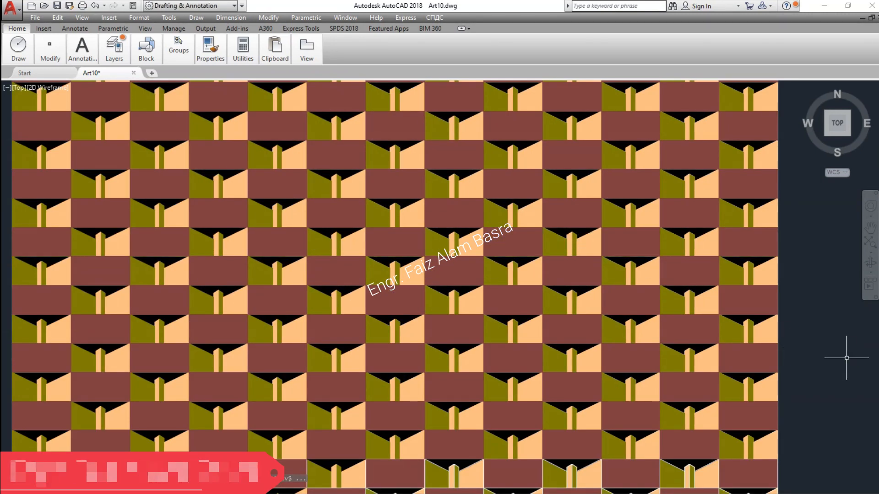
- Examine the recoloured wall pattern up close and across its full width
{"action": "scroll", "coordinate": [417, 419], "scroll_direction": "up", "scroll_amount": 2}
{"action": "scroll", "coordinate": [493, 381], "scroll_direction": "down", "scroll_amount": 1}
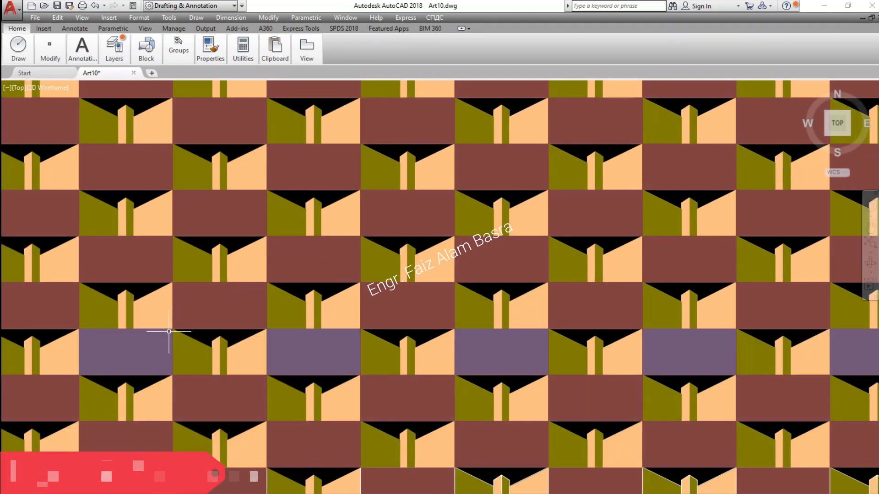
{"action": "scroll", "coordinate": [169, 331], "scroll_direction": "down", "scroll_amount": 2}
{"action": "left_click", "coordinate": [869, 230]}
{"action": "left_click_drag", "start_coordinate": [807, 261], "coordinate": [878, 286]}
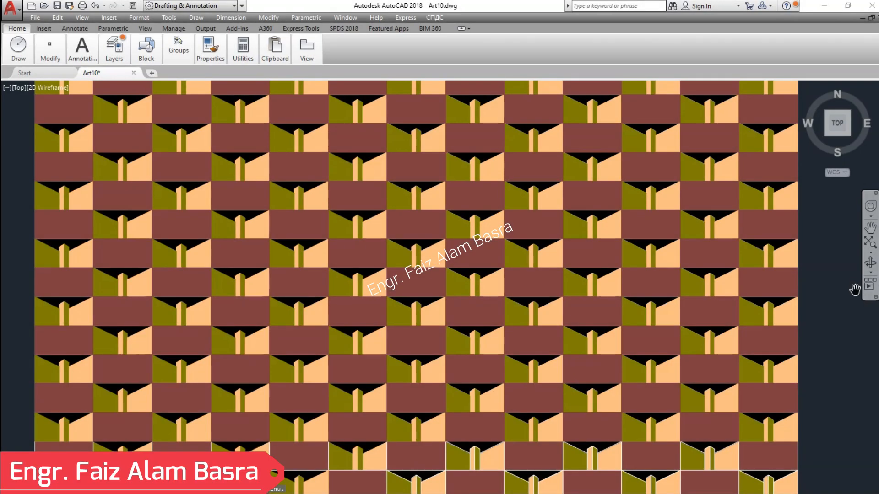
{"action": "right_click", "coordinate": [852, 289]}
{"action": "left_click", "coordinate": [813, 293]}
- Copy the whole coloured wall horizontally about 42 ft to the right of the original
{"action": "scroll", "coordinate": [283, 232], "scroll_direction": "down", "scroll_amount": 4}
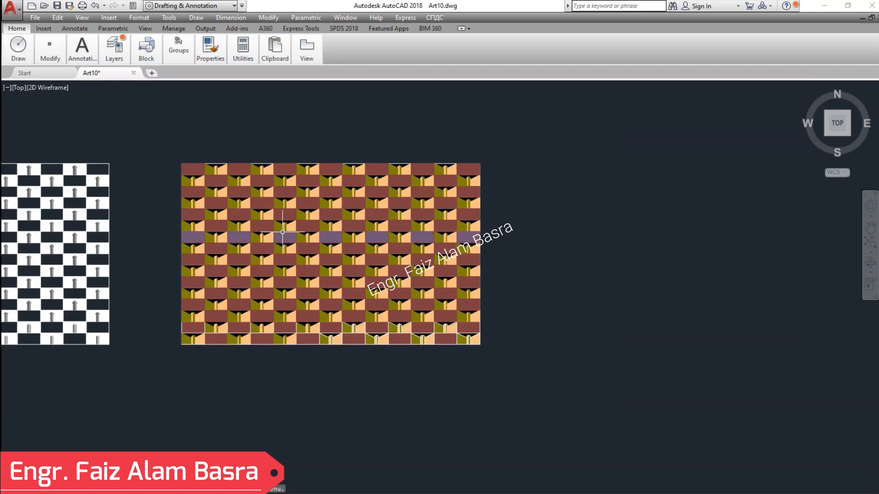
{"action": "mouse_move", "coordinate": [50, 50]}
{"action": "left_click", "coordinate": [542, 412]}
{"action": "left_click", "coordinate": [172, 157]}
{"action": "key", "text": "Return"}
{"action": "left_click", "coordinate": [204, 120]}
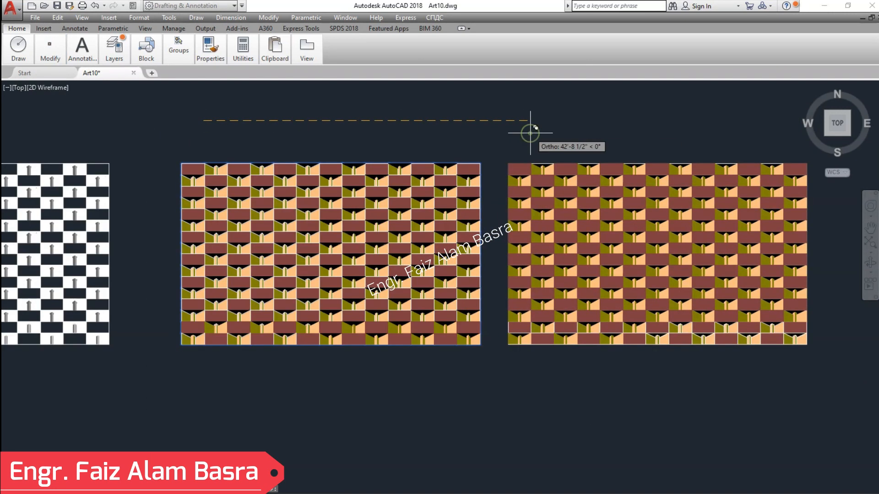
{"action": "left_click", "coordinate": [527, 130]}
{"action": "key", "text": "Return"}
- Open the full colour selection for the reddish brick hatch in one of the wall's middle rows
{"action": "scroll", "coordinate": [47, 169], "scroll_direction": "down", "scroll_amount": 2}
{"action": "scroll", "coordinate": [367, 257], "scroll_direction": "up", "scroll_amount": 6}
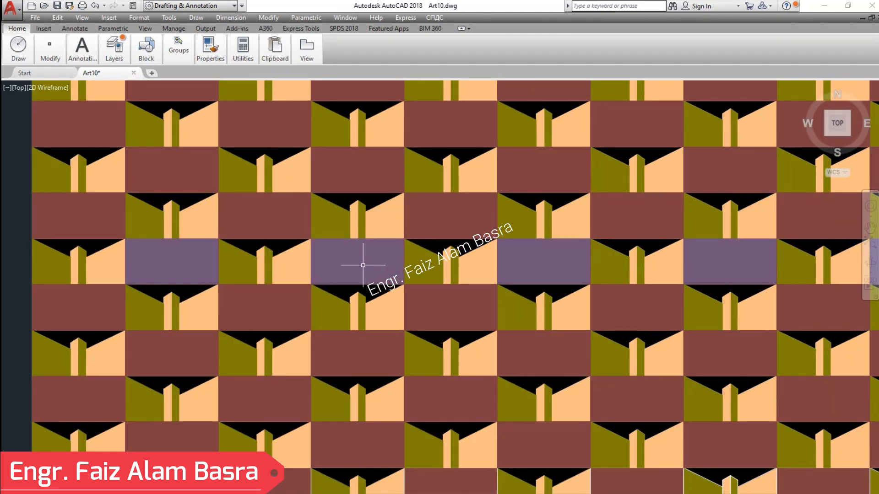
{"action": "left_click", "coordinate": [363, 265]}
{"action": "key", "text": "Escape"}
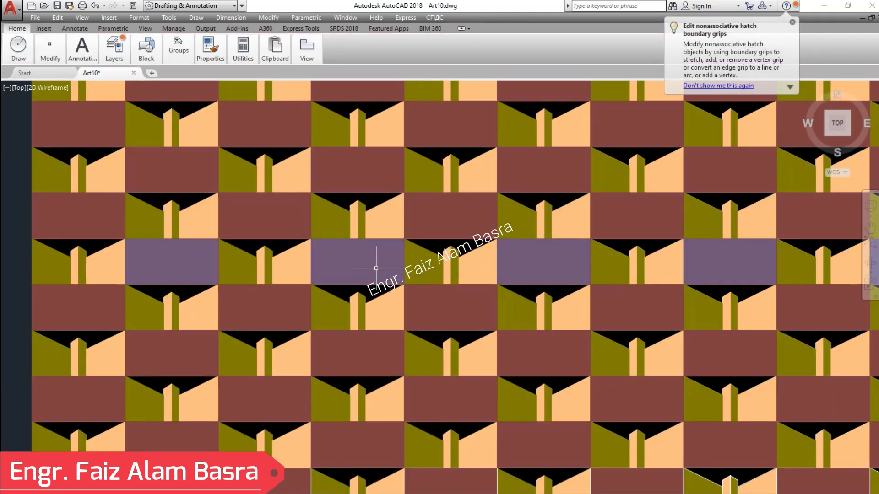
{"action": "double_click", "coordinate": [376, 268]}
{"action": "left_click", "coordinate": [562, 168]}
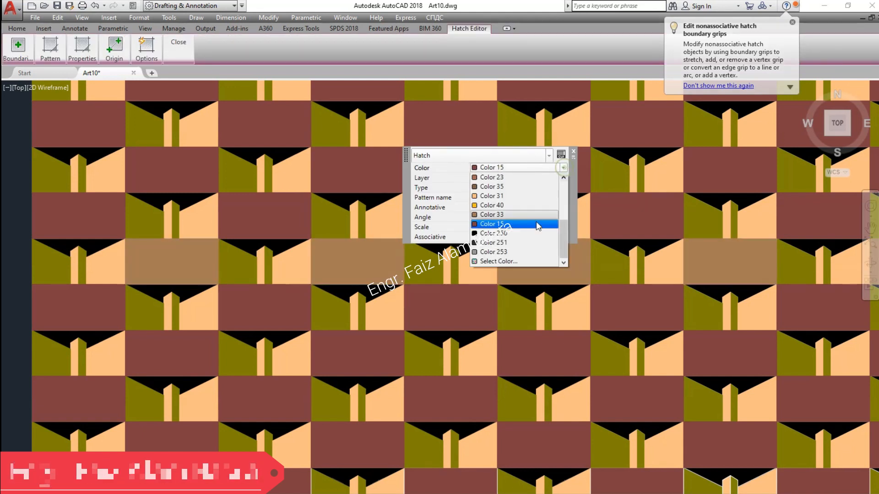
{"action": "left_click", "coordinate": [503, 263]}
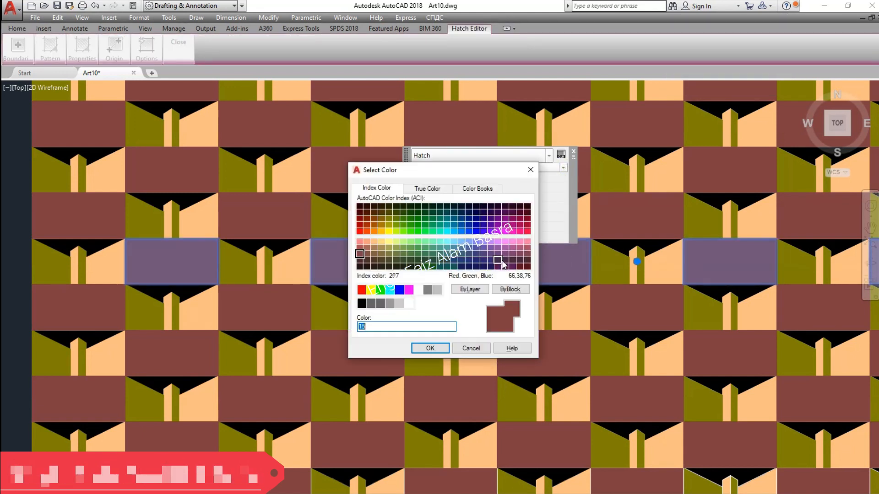
- Try index colour 16, magenta, blue, cyan and index colour 249 on the selected brick hatch
{"action": "left_click", "coordinate": [361, 213]}
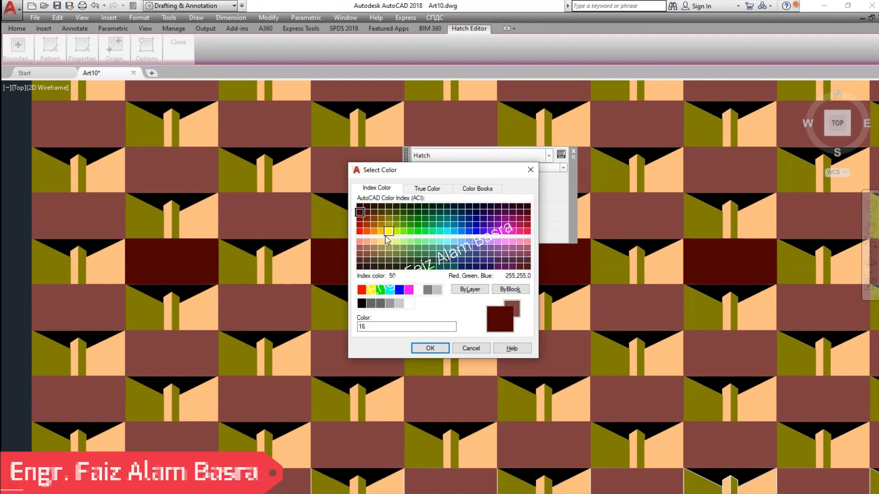
{"action": "left_click", "coordinate": [409, 289]}
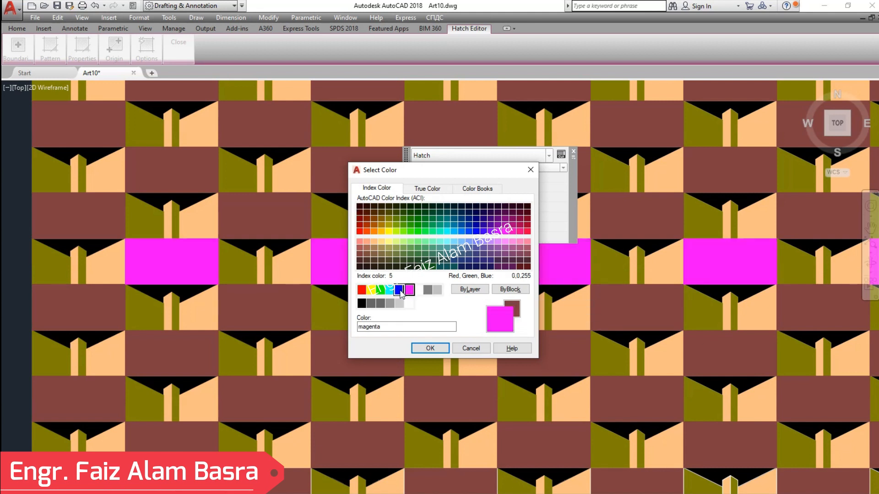
{"action": "left_click", "coordinate": [399, 290]}
{"action": "left_click", "coordinate": [390, 290]}
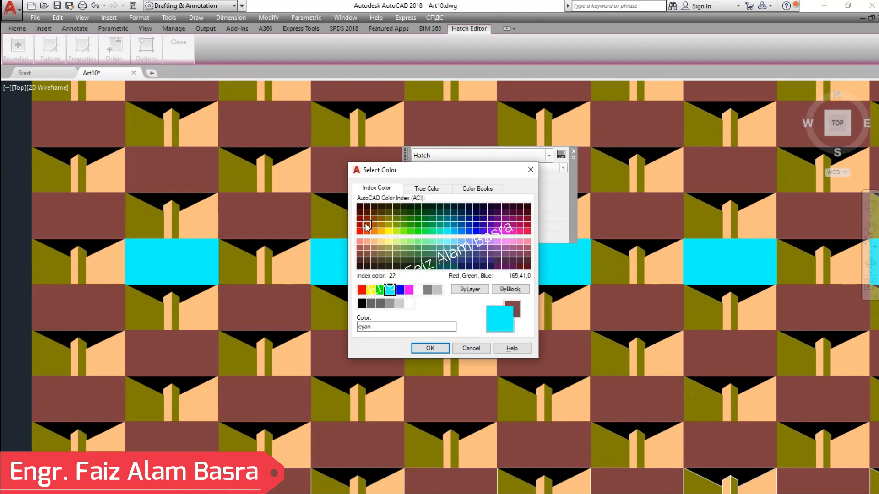
{"action": "left_click", "coordinate": [527, 266]}
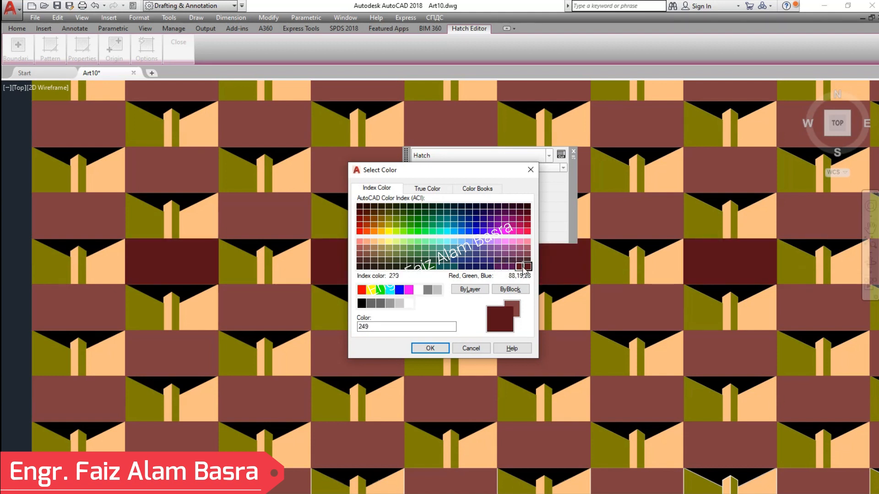
- Set the selected brick hatch to index colour 26 and deselect it
{"action": "left_click", "coordinate": [365, 212]}
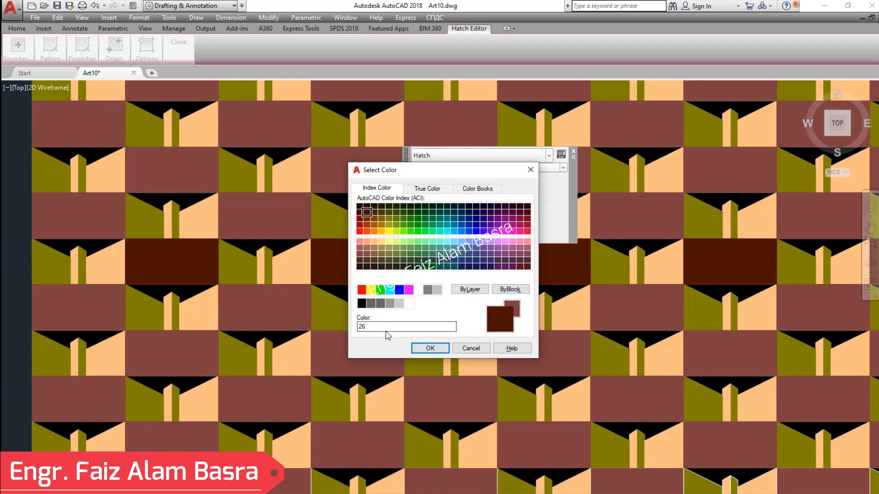
{"action": "left_click", "coordinate": [429, 348]}
{"action": "scroll", "coordinate": [128, 261], "scroll_direction": "up", "scroll_amount": 4}
{"action": "key", "text": "Escape"}
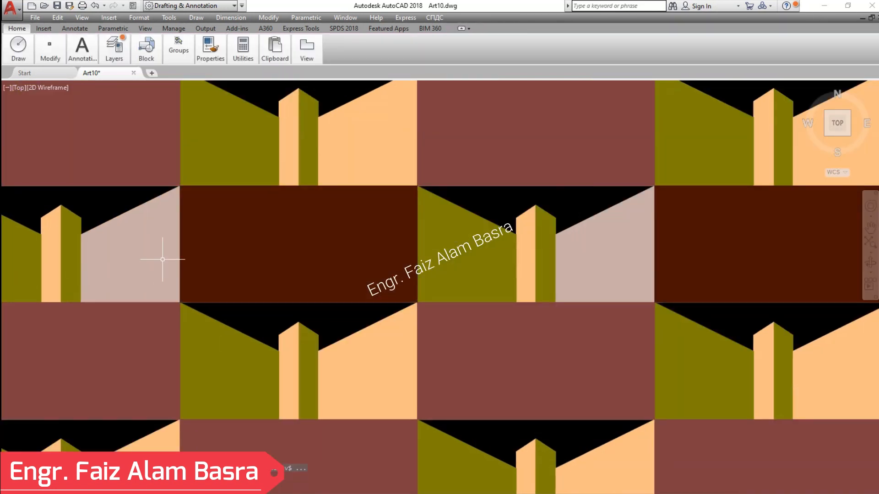
- Match the reddish brick hatch onto the olive left-hand panels and right-hand pillar faces in the dark brown brick row
{"action": "mouse_move", "coordinate": [259, 62]}
{"action": "mouse_move", "coordinate": [211, 49]}
{"action": "left_click", "coordinate": [217, 91]}
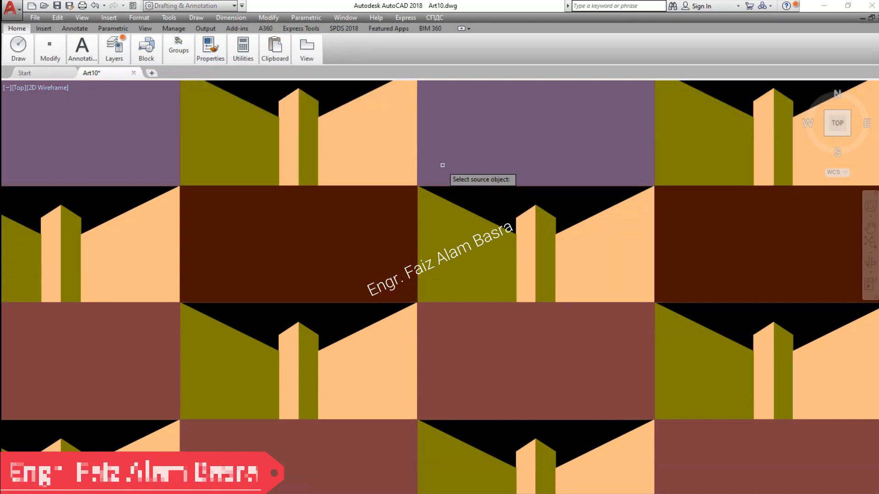
{"action": "left_click", "coordinate": [442, 166]}
{"action": "left_click", "coordinate": [451, 239]}
{"action": "left_click", "coordinate": [544, 277]}
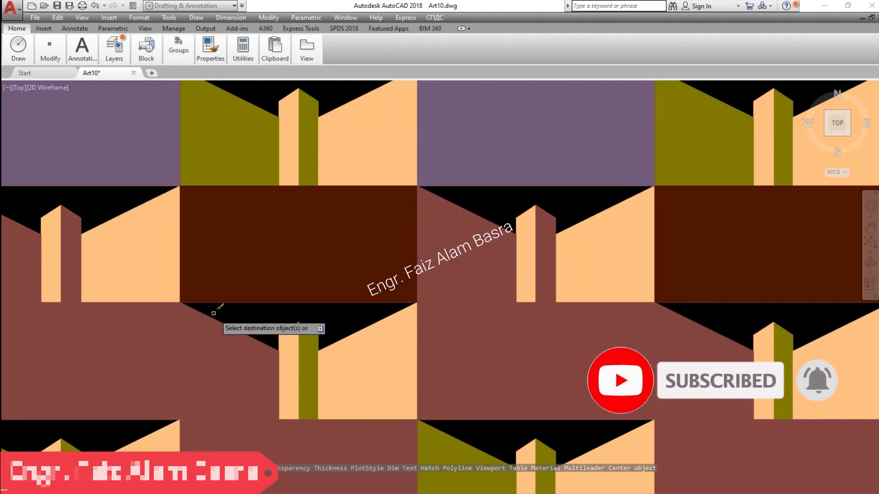
- Set the reddish brown left-hand panel hatch in the dark brown brick row to index colour 203 and deselect it
{"action": "scroll", "coordinate": [234, 327], "scroll_direction": "down", "scroll_amount": 1}
{"action": "scroll", "coordinate": [258, 312], "scroll_direction": "up", "scroll_amount": 1}
{"action": "scroll", "coordinate": [259, 321], "scroll_direction": "down", "scroll_amount": 2}
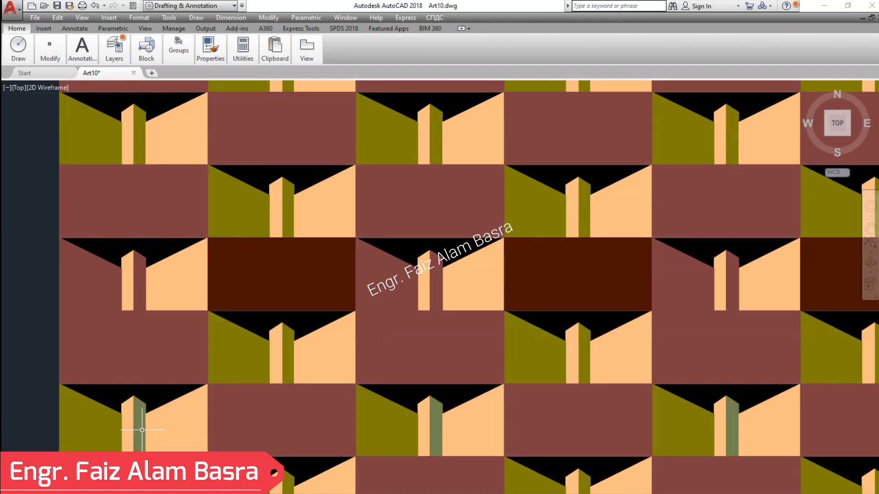
{"action": "left_click", "coordinate": [365, 293]}
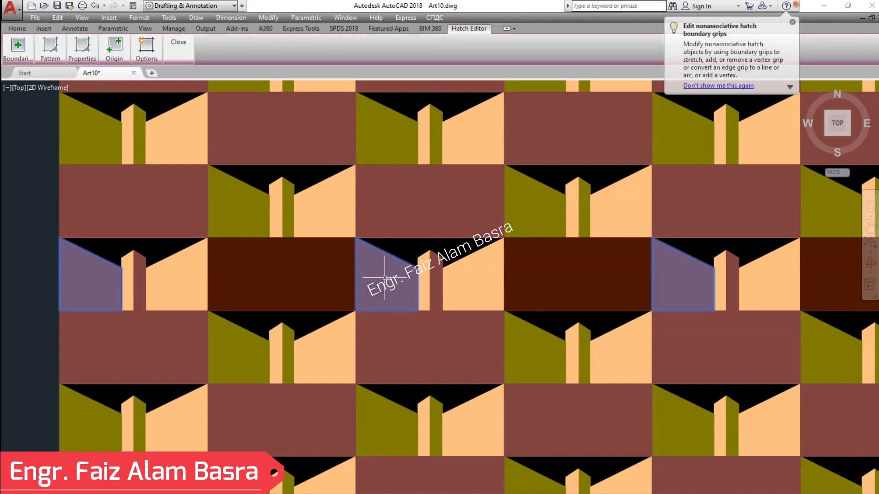
{"action": "double_click", "coordinate": [390, 275]}
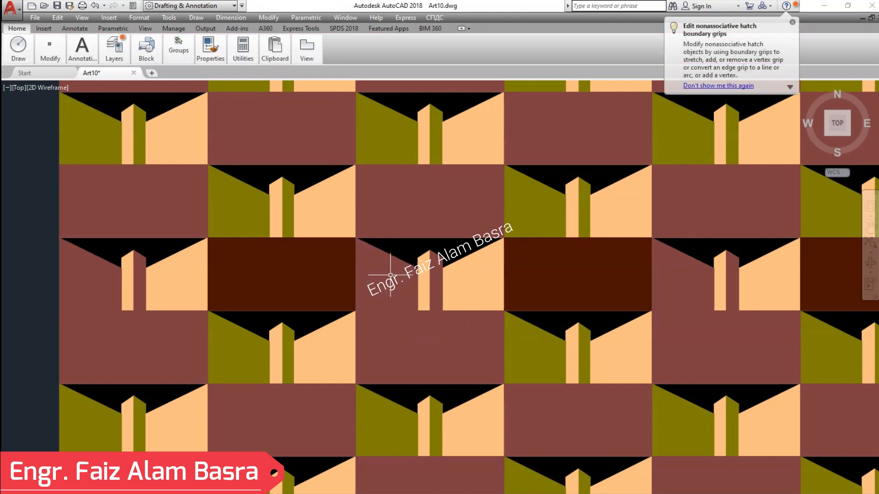
{"action": "left_click", "coordinate": [578, 174]}
{"action": "left_click", "coordinate": [522, 267]}
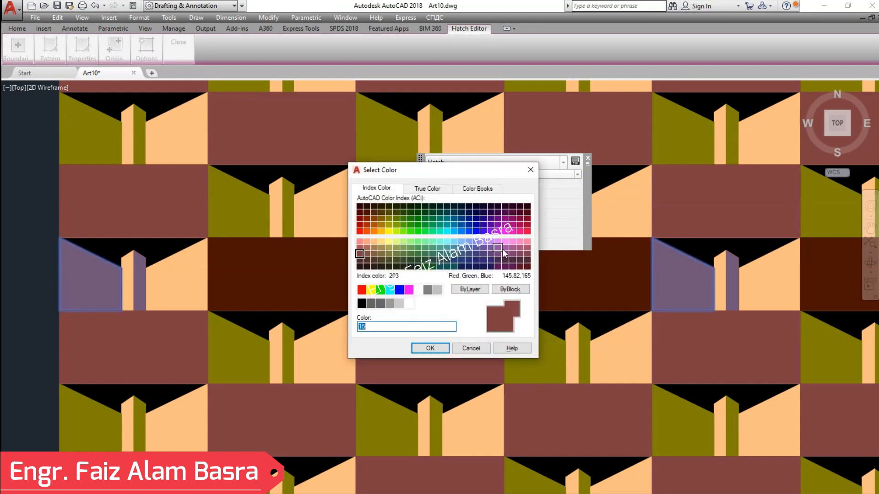
{"action": "left_click", "coordinate": [502, 251]}
{"action": "left_click", "coordinate": [430, 349]}
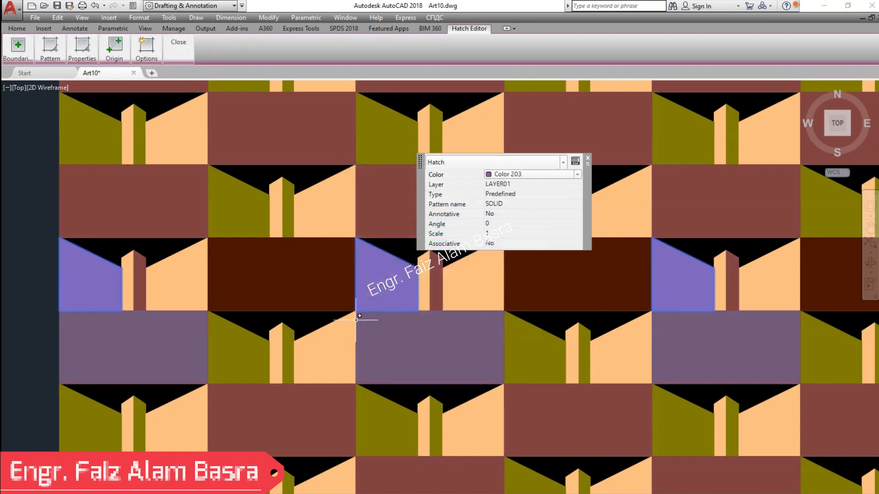
{"action": "key", "text": "Escape"}
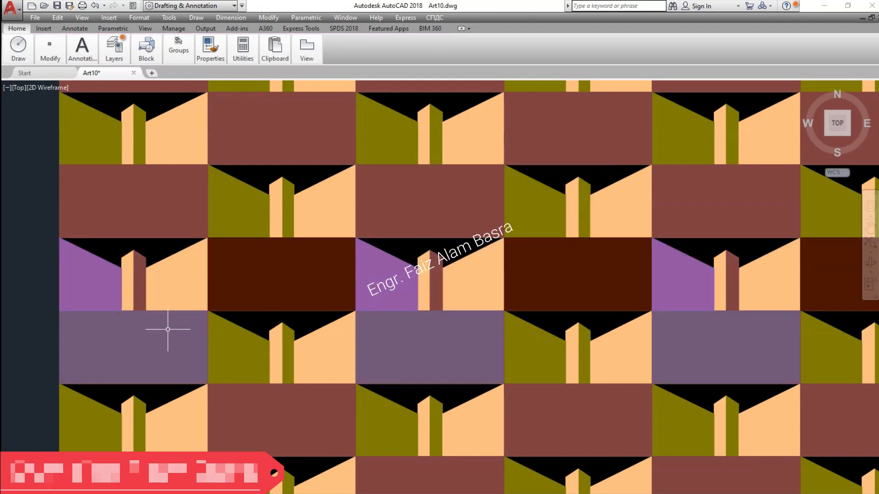
- Match the purple panel hatch onto the pillar faces in its own and adjacent rows and the left-hand panels one row below
{"action": "scroll", "coordinate": [414, 321], "scroll_direction": "up", "scroll_amount": 2}
{"action": "mouse_move", "coordinate": [216, 64]}
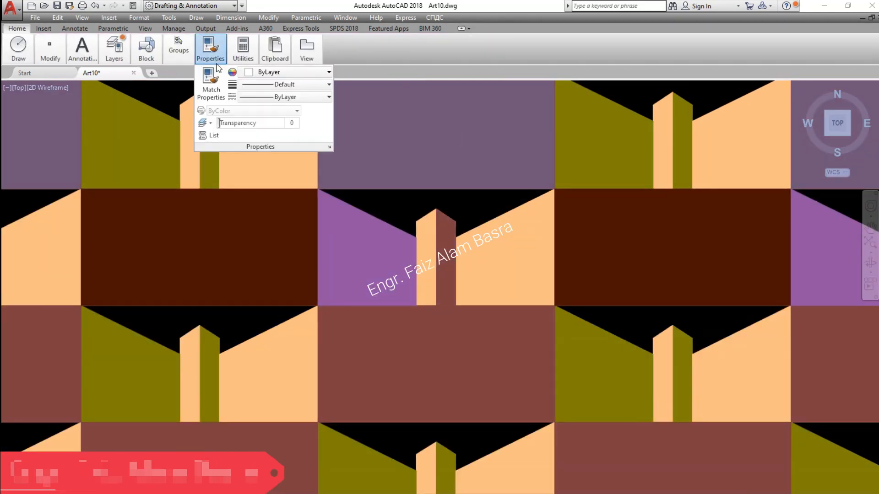
{"action": "left_click", "coordinate": [343, 240]}
{"action": "left_click", "coordinate": [445, 270]}
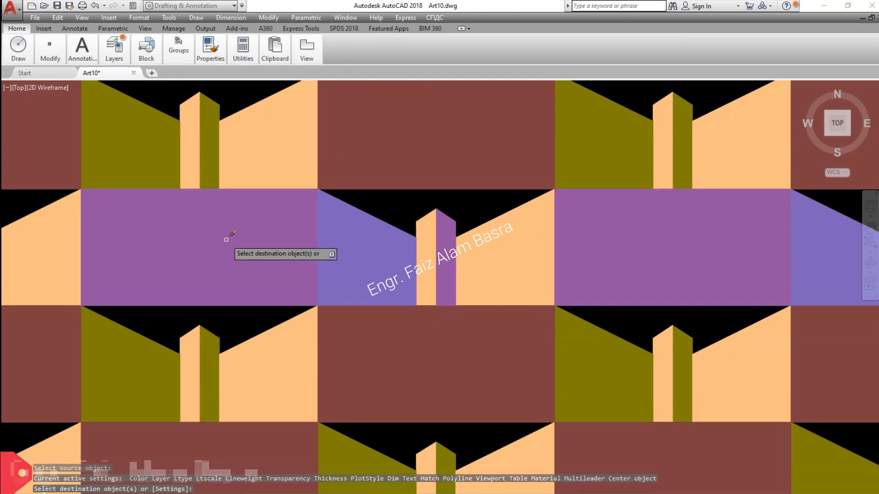
{"action": "left_click", "coordinate": [211, 165]}
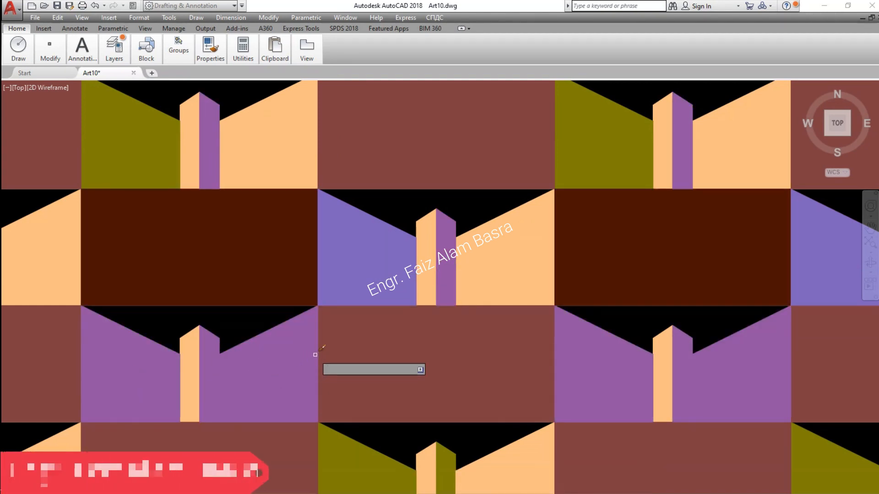
{"action": "scroll", "coordinate": [242, 328], "scroll_direction": "down", "scroll_amount": 3}
{"action": "scroll", "coordinate": [279, 232], "scroll_direction": "down", "scroll_amount": 3}
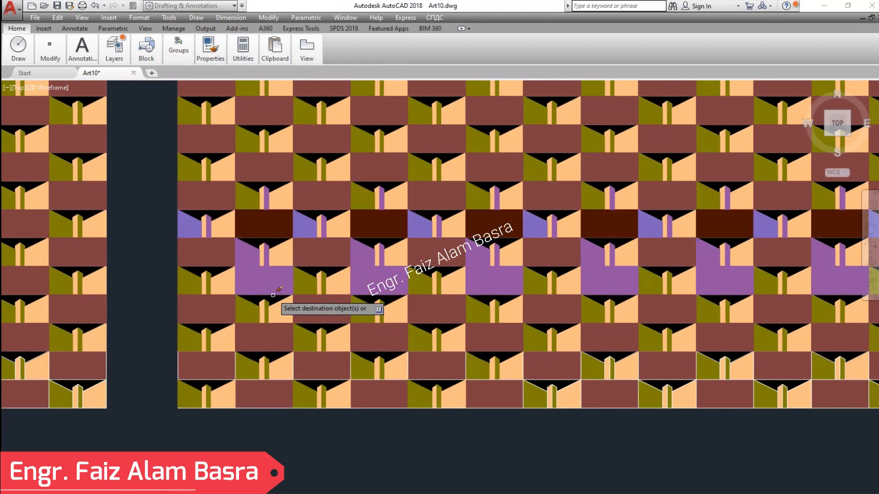
- Match the dark brown brick hatch onto the reddish brick rows in the middle and lower part of the copied wall
{"action": "mouse_move", "coordinate": [209, 62]}
{"action": "left_click", "coordinate": [210, 86]}
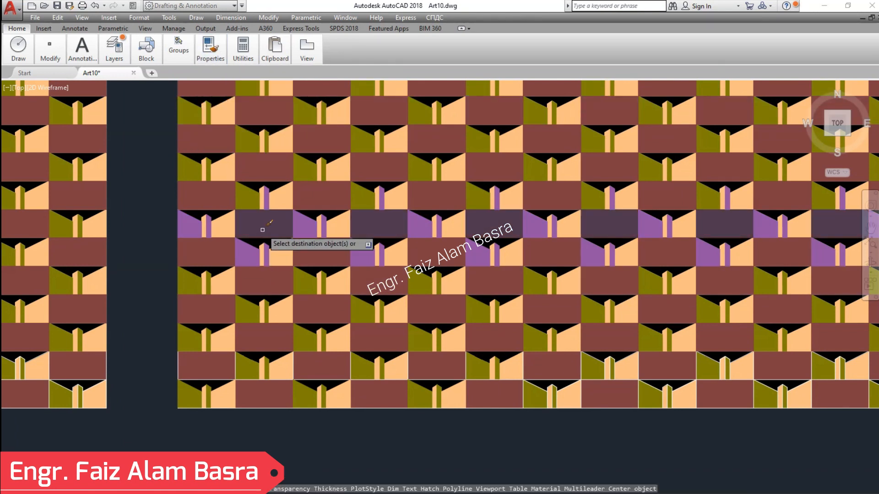
{"action": "left_click", "coordinate": [240, 106]}
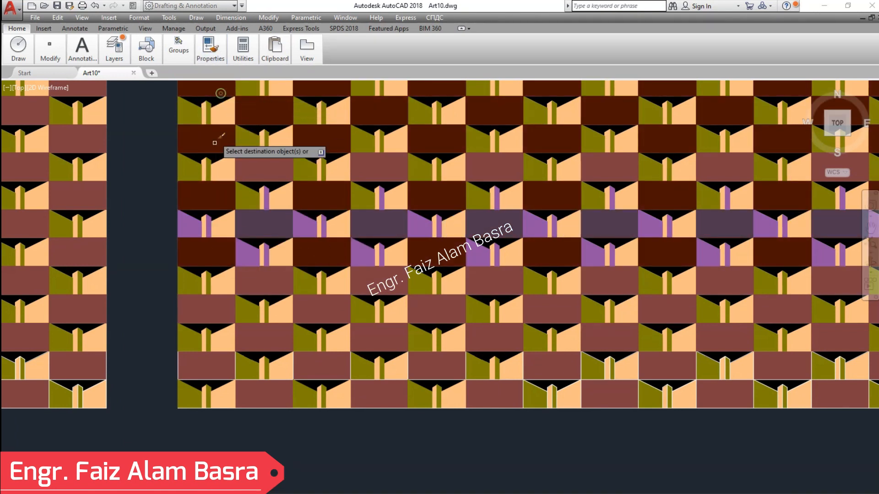
{"action": "left_click", "coordinate": [206, 300]}
{"action": "left_click", "coordinate": [210, 362]}
{"action": "left_click", "coordinate": [255, 331]}
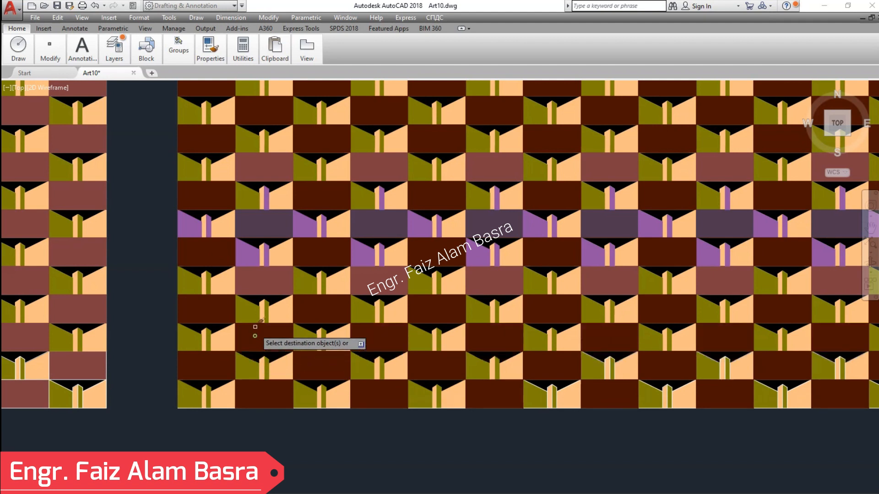
{"action": "left_click", "coordinate": [258, 277]}
- Match the dark brown brick hatch onto the remaining reddish brick rows in the upper part of the copied wall
{"action": "left_click", "coordinate": [284, 164]}
{"action": "scroll", "coordinate": [327, 350], "scroll_direction": "down", "scroll_amount": 4}
{"action": "scroll", "coordinate": [330, 356], "scroll_direction": "up", "scroll_amount": 5}
{"action": "left_click", "coordinate": [284, 173]}
{"action": "left_click", "coordinate": [353, 220]}
{"action": "left_click", "coordinate": [352, 301]}
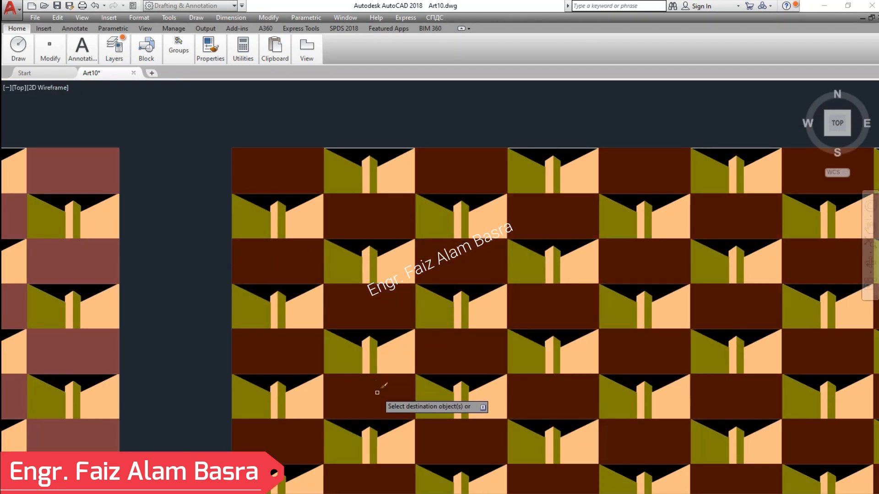
{"action": "scroll", "coordinate": [283, 263], "scroll_direction": "down", "scroll_amount": 2}
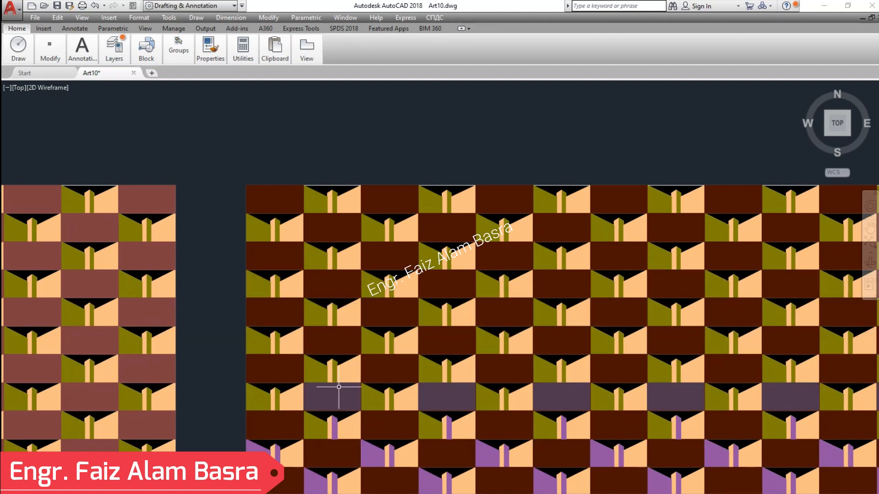
- Try matching the light orange hatch onto the olive left-hand panels in three upper rows of the copied wall
{"action": "scroll", "coordinate": [333, 393], "scroll_direction": "up", "scroll_amount": 2}
{"action": "scroll", "coordinate": [215, 286], "scroll_direction": "up", "scroll_amount": 2}
{"action": "left_click", "coordinate": [213, 58]}
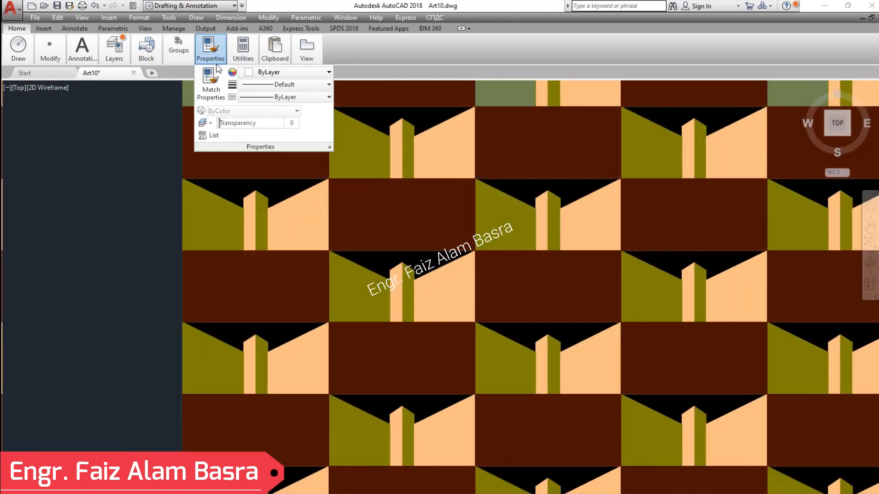
{"action": "left_click", "coordinate": [270, 215]}
{"action": "scroll", "coordinate": [275, 302], "scroll_direction": "down", "scroll_amount": 2}
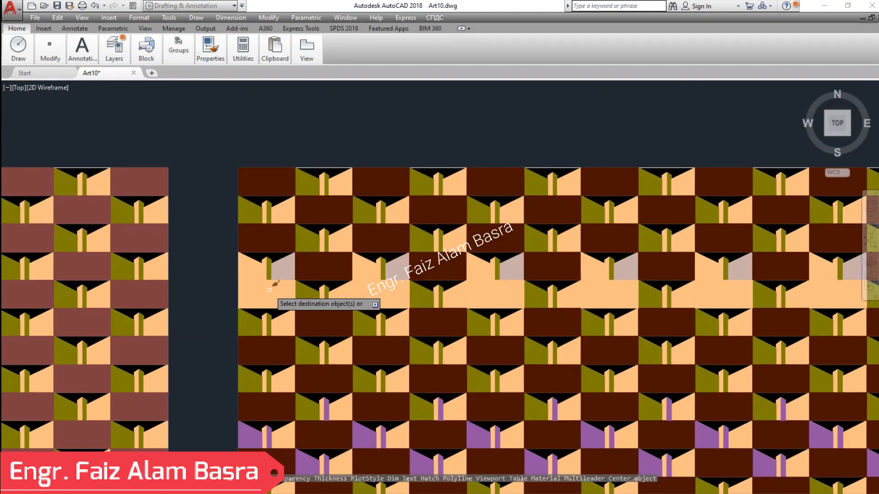
{"action": "scroll", "coordinate": [278, 339], "scroll_direction": "up", "scroll_amount": 2}
{"action": "scroll", "coordinate": [311, 238], "scroll_direction": "down", "scroll_amount": 3}
{"action": "left_click", "coordinate": [268, 445]}
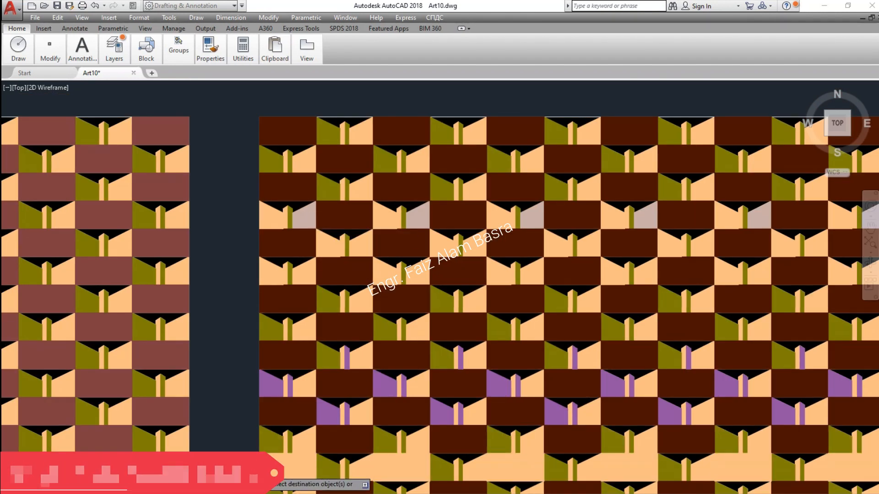
{"action": "key", "text": "Escape"}
- Match the purple panel hatch onto the olive left-hand panels and pillar faces in the wall's middle rows
{"action": "scroll", "coordinate": [314, 353], "scroll_direction": "up", "scroll_amount": 4}
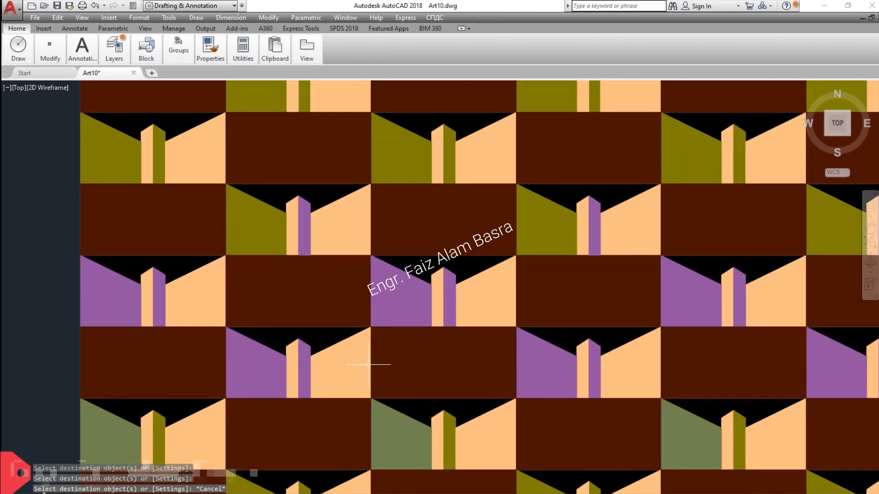
{"action": "mouse_move", "coordinate": [218, 58]}
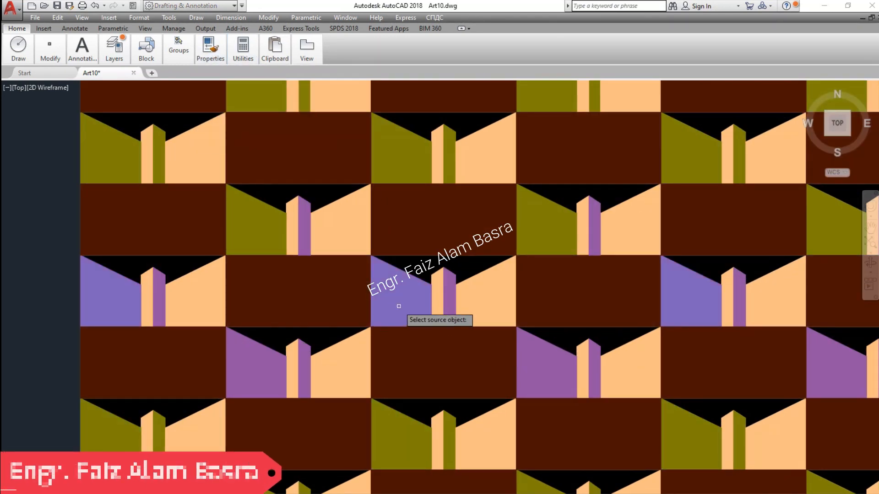
{"action": "left_click", "coordinate": [121, 157]}
{"action": "left_click", "coordinate": [284, 109]}
{"action": "left_click", "coordinate": [688, 431]}
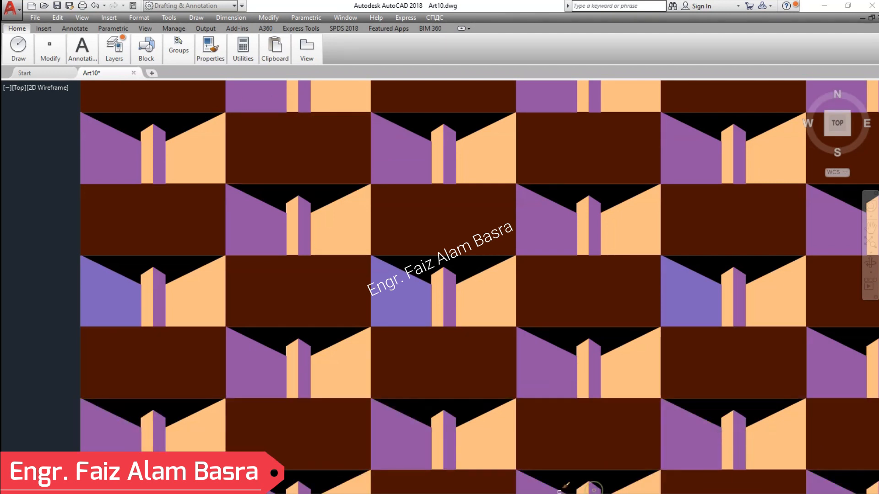
- Match the purple hatch onto the olive left-hand panels and pillar faces in the wall's lowest rows
{"action": "scroll", "coordinate": [406, 259], "scroll_direction": "down", "scroll_amount": 5}
{"action": "scroll", "coordinate": [429, 408], "scroll_direction": "up", "scroll_amount": 7}
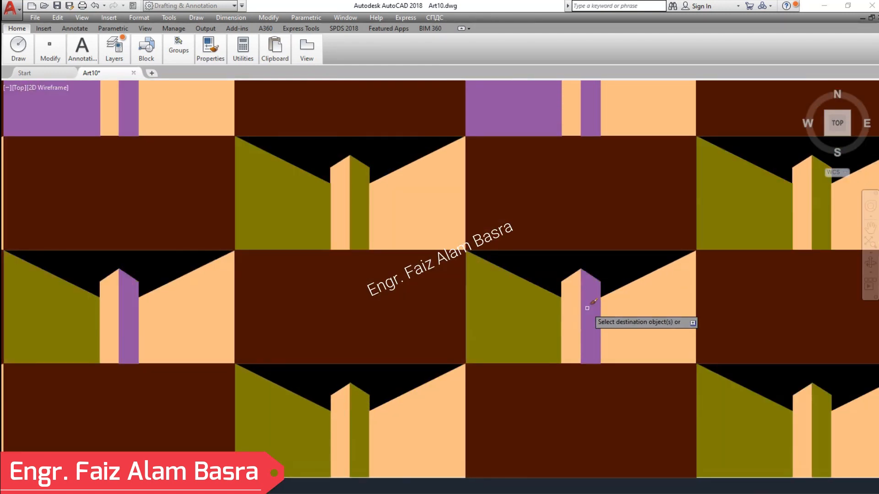
{"action": "left_click", "coordinate": [353, 221]}
{"action": "left_click", "coordinate": [357, 422]}
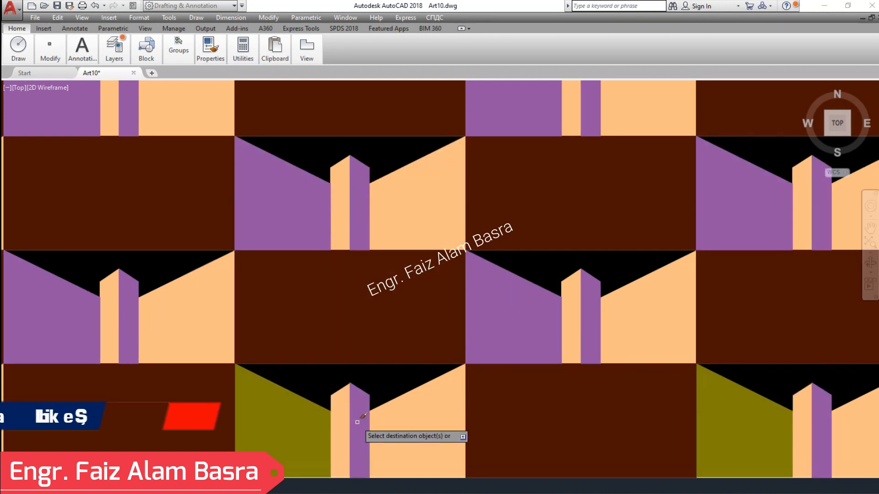
{"action": "scroll", "coordinate": [288, 428], "scroll_direction": "down", "scroll_amount": 8}
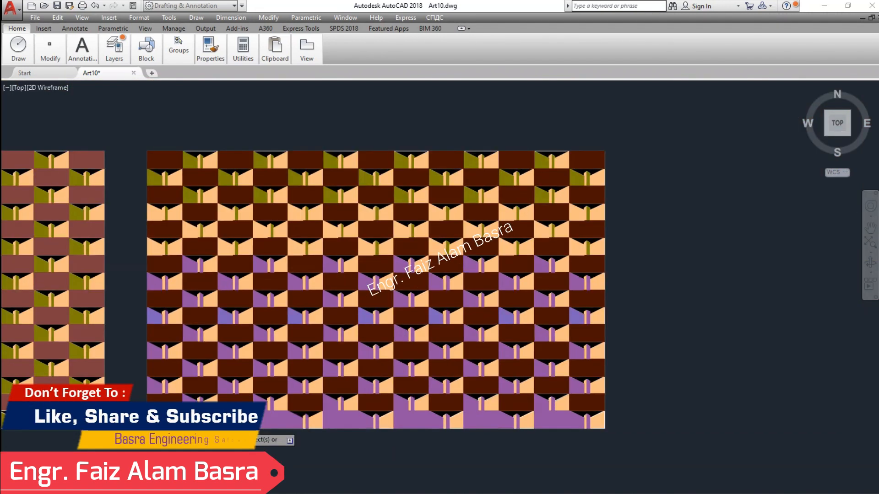
- Match the purple hatch onto the olive left-hand panels and pillar faces in the wall's top rows
{"action": "scroll", "coordinate": [503, 183], "scroll_direction": "up", "scroll_amount": 8}
{"action": "left_click", "coordinate": [556, 222]}
{"action": "left_click", "coordinate": [434, 253]}
{"action": "left_click", "coordinate": [365, 282]}
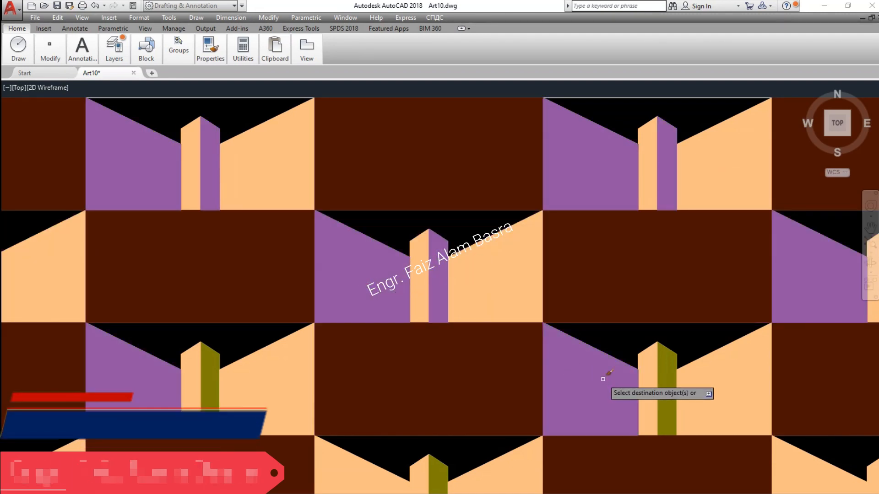
{"action": "left_click", "coordinate": [597, 380]}
{"action": "left_click", "coordinate": [672, 385]}
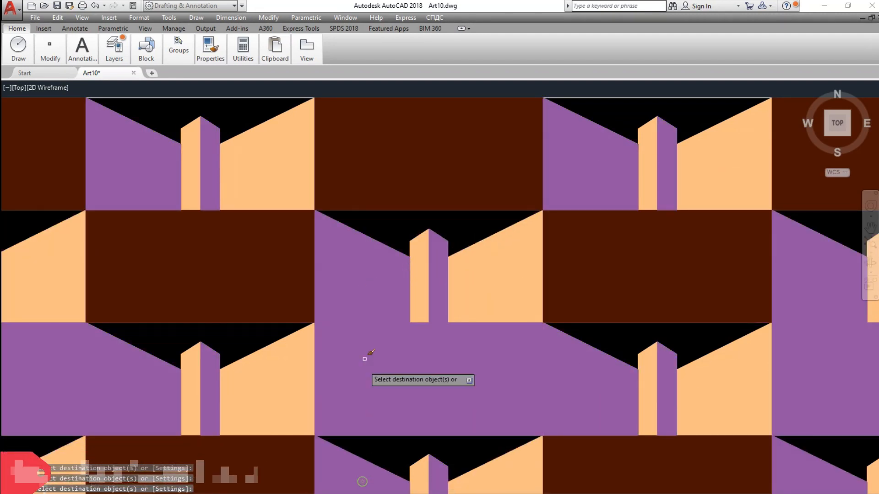
- Match the purple hatch onto the remaining light orange left-hand panels and olive pillar faces, then end the matching
{"action": "scroll", "coordinate": [402, 252], "scroll_direction": "down", "scroll_amount": 4}
{"action": "scroll", "coordinate": [418, 441], "scroll_direction": "up", "scroll_amount": 6}
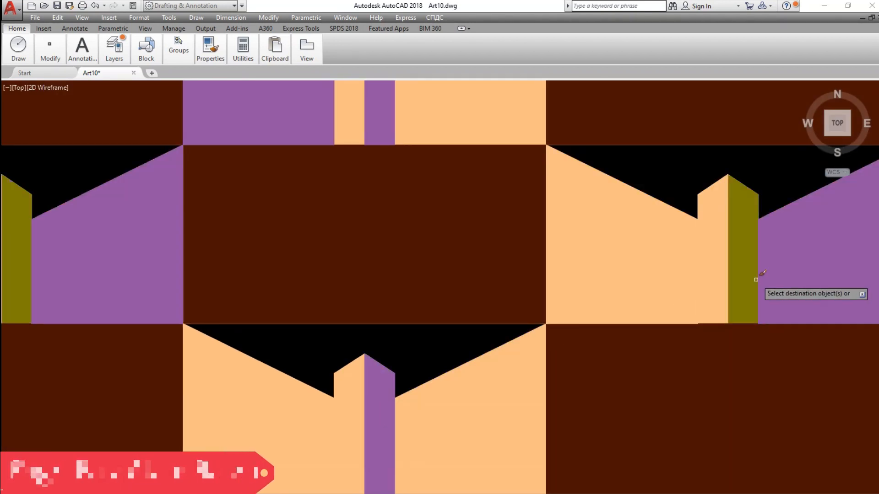
{"action": "left_click", "coordinate": [744, 279]}
{"action": "left_click", "coordinate": [604, 273]}
{"action": "left_click", "coordinate": [232, 419]}
{"action": "scroll", "coordinate": [424, 272], "scroll_direction": "down", "scroll_amount": 6}
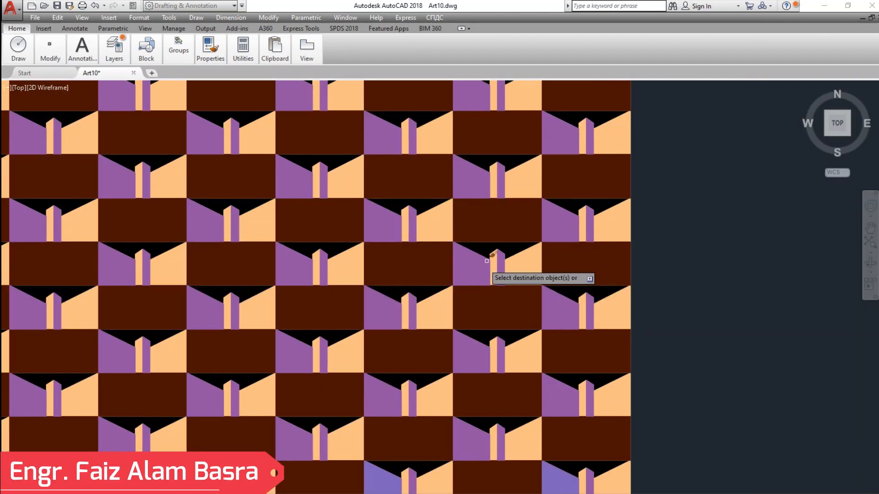
{"action": "scroll", "coordinate": [514, 242], "scroll_direction": "down", "scroll_amount": 6}
{"action": "scroll", "coordinate": [404, 294], "scroll_direction": "up", "scroll_amount": 6}
{"action": "left_click", "coordinate": [370, 316]}
{"action": "key", "text": "Escape"}
{"action": "scroll", "coordinate": [433, 366], "scroll_direction": "down", "scroll_amount": 3}
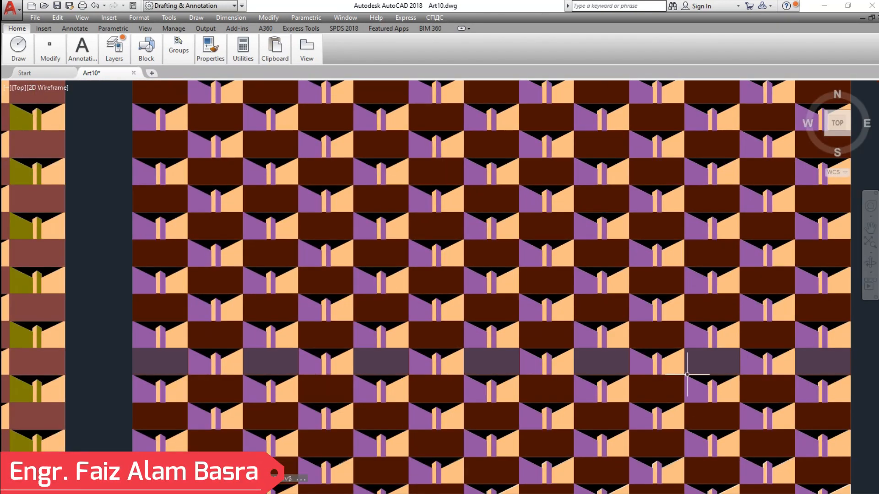
{"action": "scroll", "coordinate": [435, 392], "scroll_direction": "up", "scroll_amount": 3}
{"action": "scroll", "coordinate": [637, 288], "scroll_direction": "down", "scroll_amount": 3}
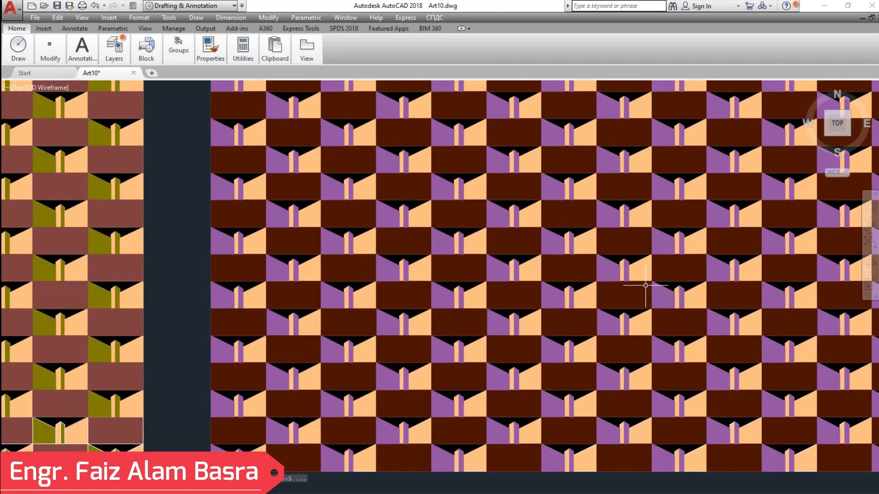
{"action": "scroll", "coordinate": [765, 298], "scroll_direction": "up", "scroll_amount": 3}
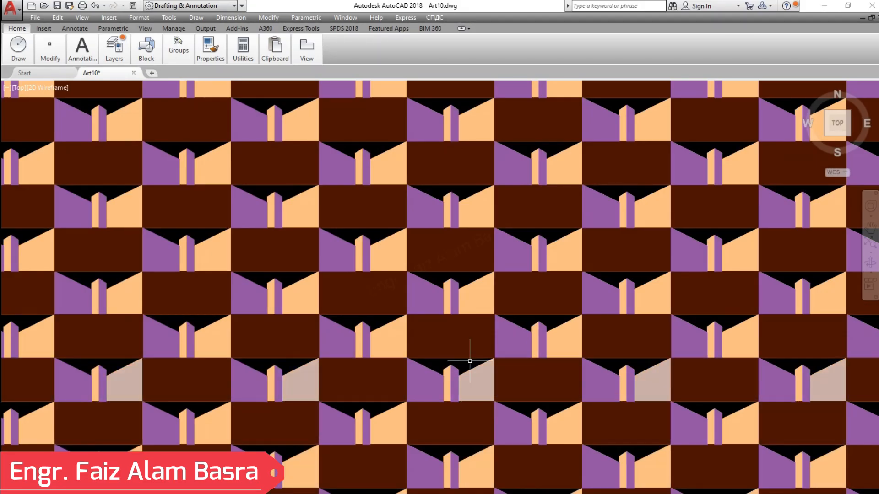
{"action": "left_click", "coordinate": [382, 293]}
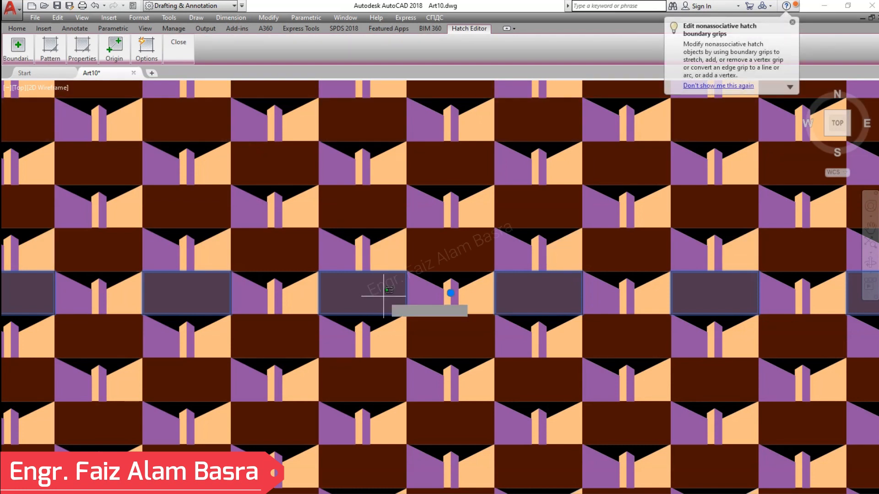
{"action": "left_click_drag", "start_coordinate": [383, 296], "coordinate": [392, 278]}
{"action": "left_click", "coordinate": [95, 5]}
- Recolour the dark brown brick hatch in the wall's middle row with index Color 251
{"action": "left_click", "coordinate": [346, 295]}
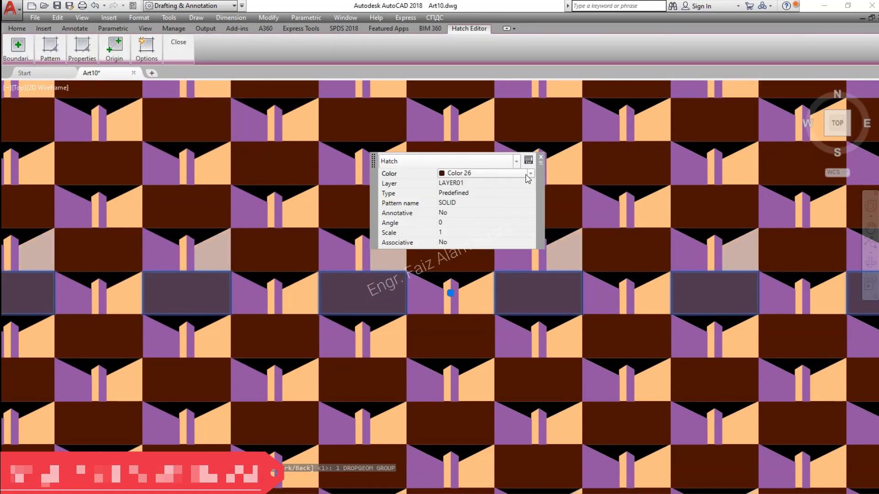
{"action": "left_click", "coordinate": [529, 174]}
{"action": "left_click", "coordinate": [489, 271]}
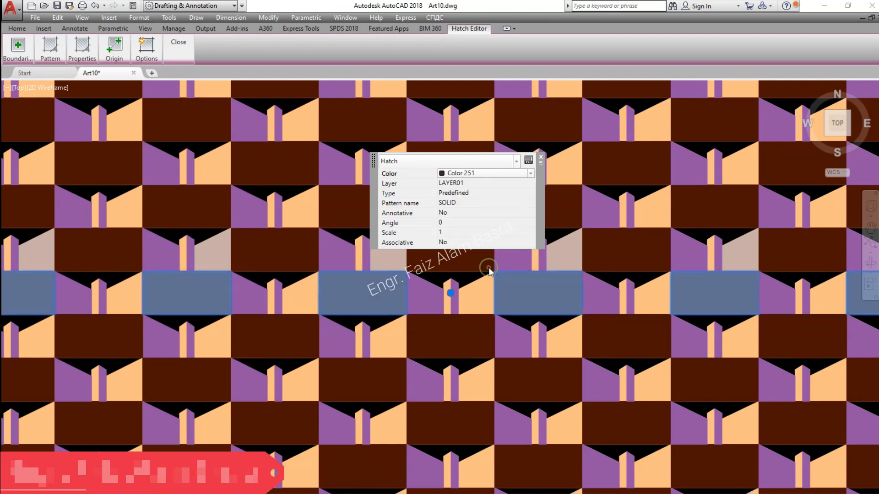
{"action": "left_click", "coordinate": [498, 172]}
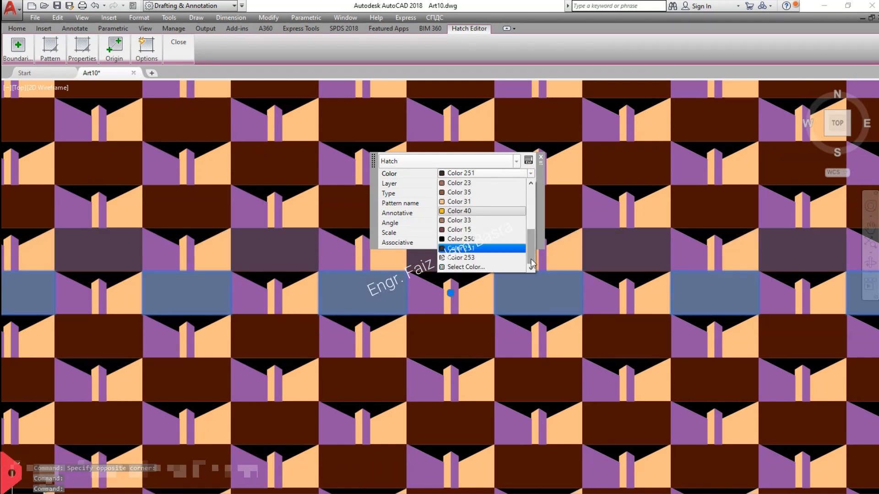
{"action": "left_click", "coordinate": [496, 269]}
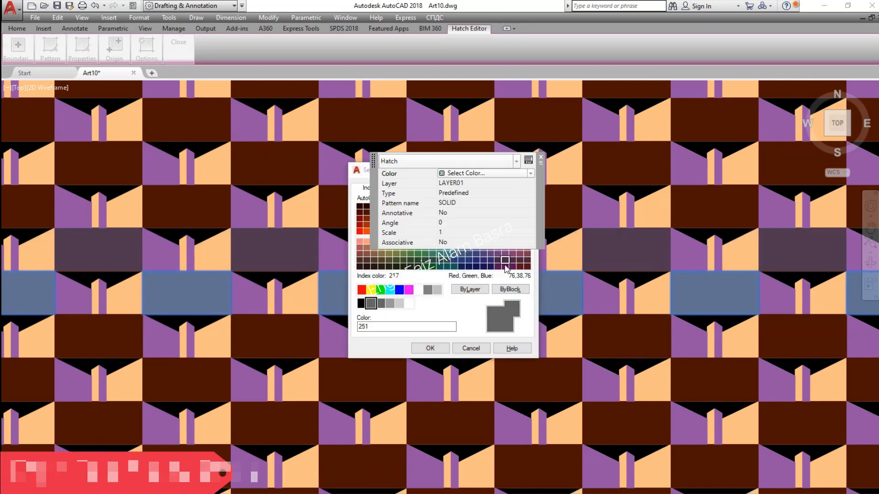
{"action": "left_click", "coordinate": [372, 304]}
{"action": "key", "text": "Return"}
{"action": "key", "text": "Escape"}
- Match the grey brick hatch onto the dark brown bricks in the adjoining middle rows and all lower rows
{"action": "scroll", "coordinate": [369, 344], "scroll_direction": "down", "scroll_amount": 4}
{"action": "scroll", "coordinate": [363, 249], "scroll_direction": "up", "scroll_amount": 5}
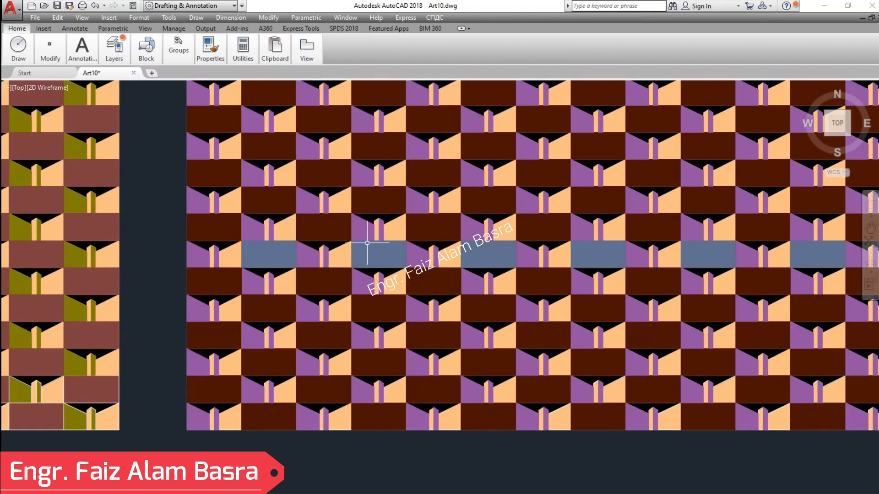
{"action": "mouse_move", "coordinate": [220, 60]}
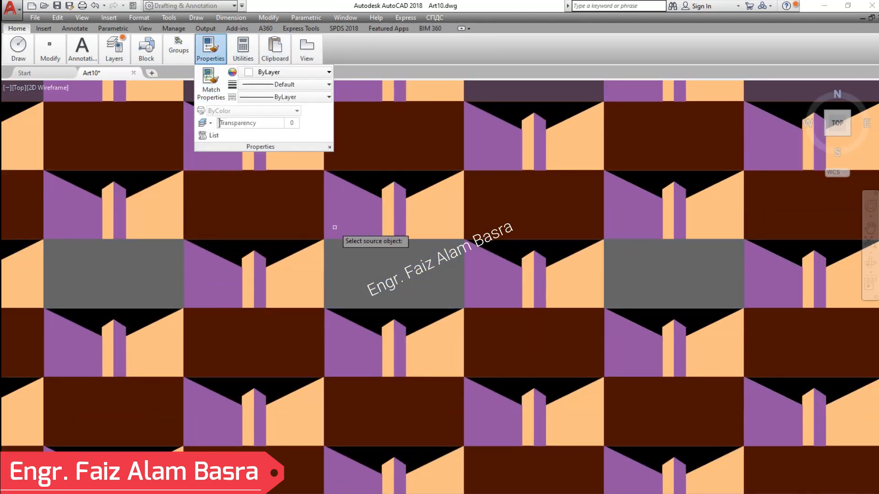
{"action": "left_click", "coordinate": [315, 243]}
{"action": "left_click", "coordinate": [304, 222]}
{"action": "left_click", "coordinate": [359, 138]}
{"action": "left_click", "coordinate": [280, 343]}
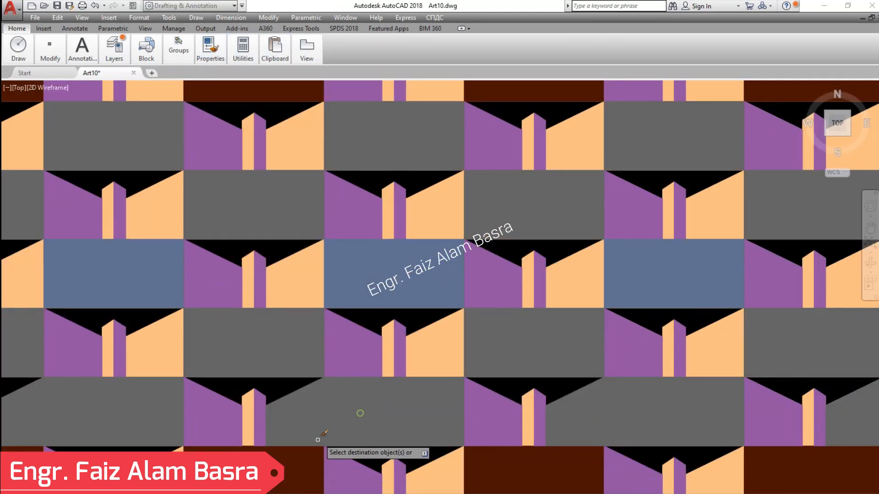
{"action": "left_click", "coordinate": [294, 453]}
{"action": "scroll", "coordinate": [339, 232], "scroll_direction": "down", "scroll_amount": 4}
{"action": "left_click", "coordinate": [364, 364]}
{"action": "left_click", "coordinate": [317, 384]}
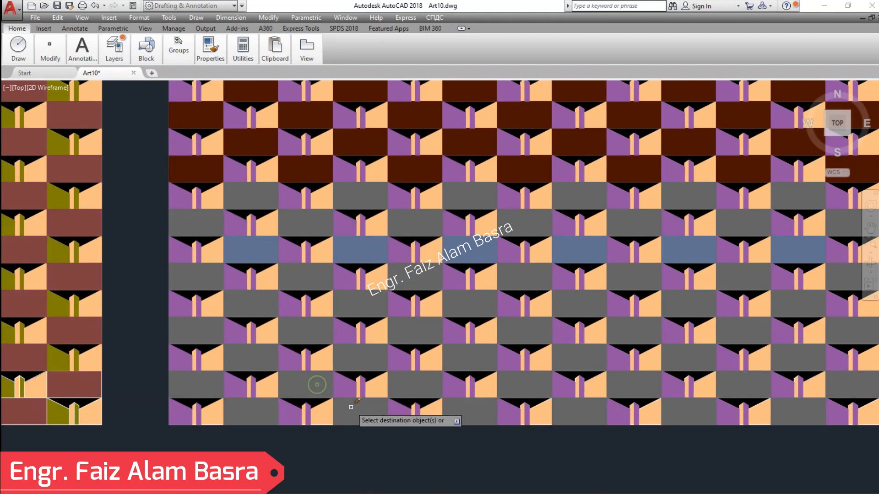
- Match the grey brick hatch onto the remaining dark brown bricks in the upper rows, then end the matching
{"action": "left_click", "coordinate": [405, 170]}
{"action": "left_click", "coordinate": [376, 137]}
{"action": "left_click", "coordinate": [392, 119]}
{"action": "left_click", "coordinate": [361, 97]}
{"action": "scroll", "coordinate": [365, 317], "scroll_direction": "down", "scroll_amount": 2}
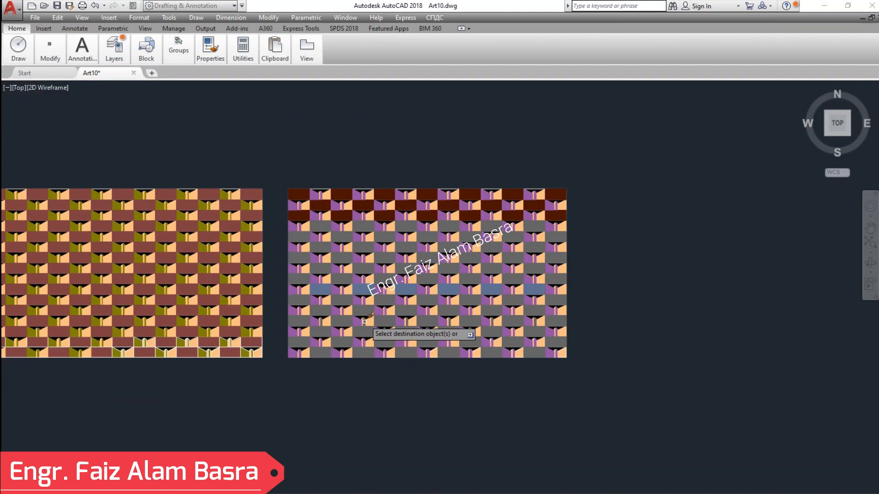
{"action": "scroll", "coordinate": [365, 323], "scroll_direction": "up", "scroll_amount": 1}
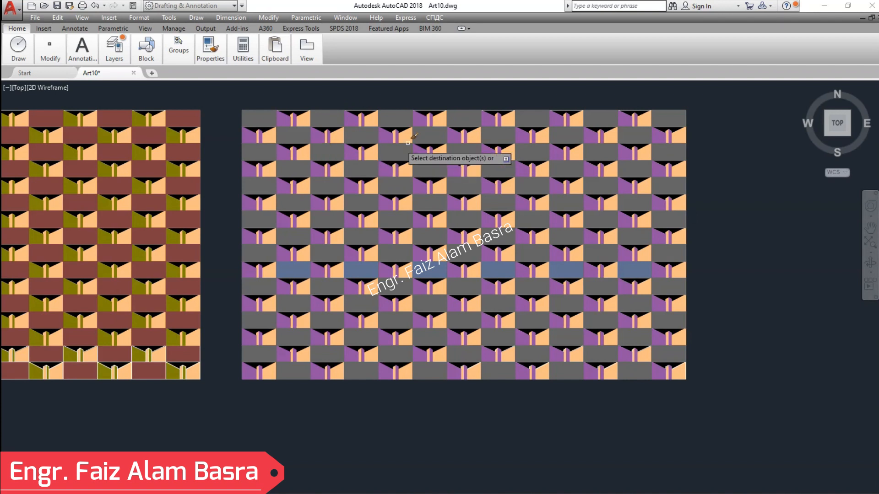
{"action": "scroll", "coordinate": [463, 373], "scroll_direction": "up", "scroll_amount": 5}
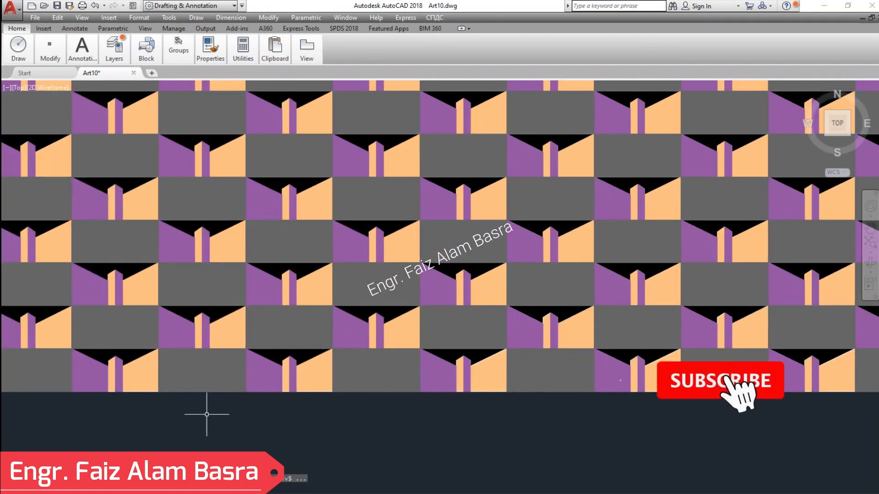
- Try Color 250 and then Color 252 on the purple left-hand panel hatch in the wall's lowest row
{"action": "scroll", "coordinate": [204, 408], "scroll_direction": "up", "scroll_amount": 4}
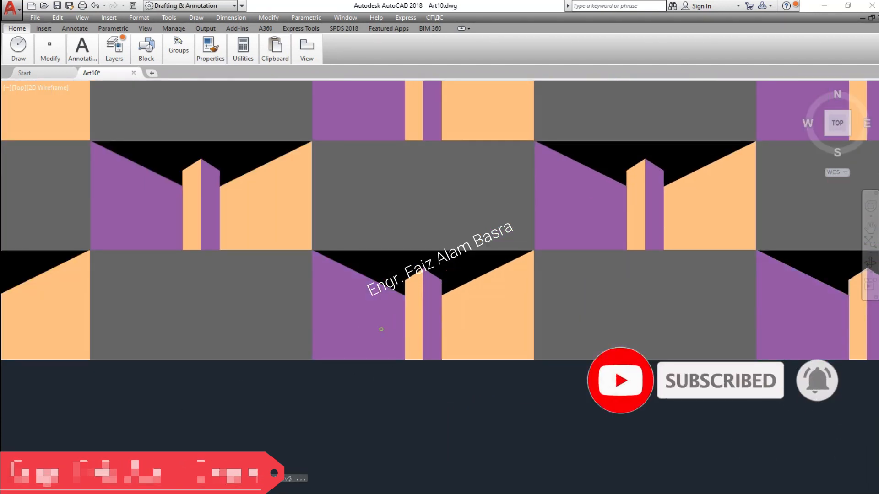
{"action": "left_click", "coordinate": [381, 329]}
{"action": "key", "text": "Escape"}
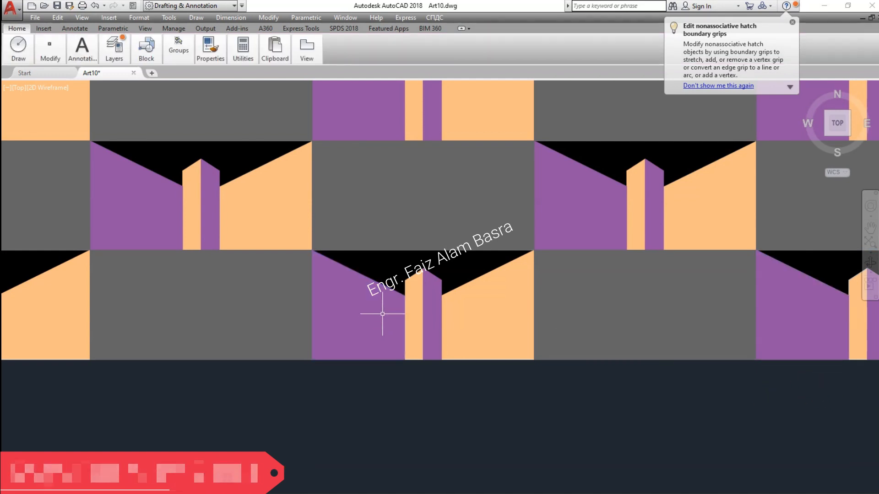
{"action": "left_click", "coordinate": [377, 318]}
{"action": "left_click", "coordinate": [541, 218]}
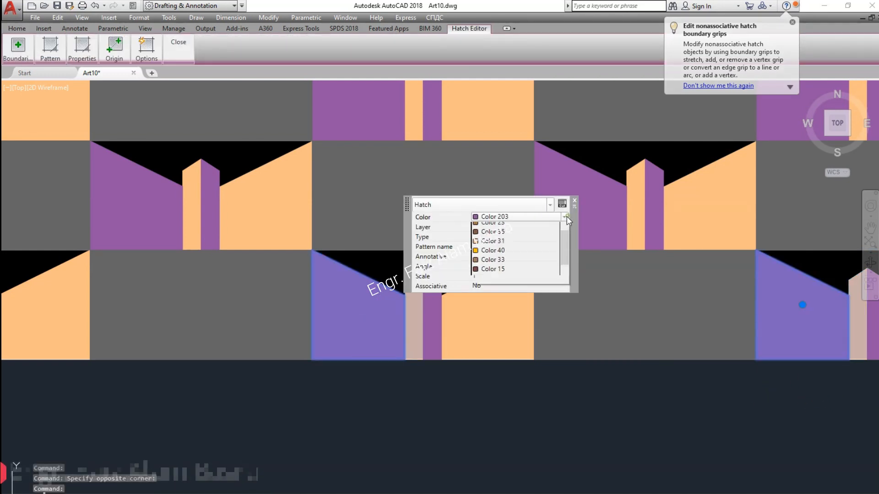
{"action": "left_click", "coordinate": [509, 310]}
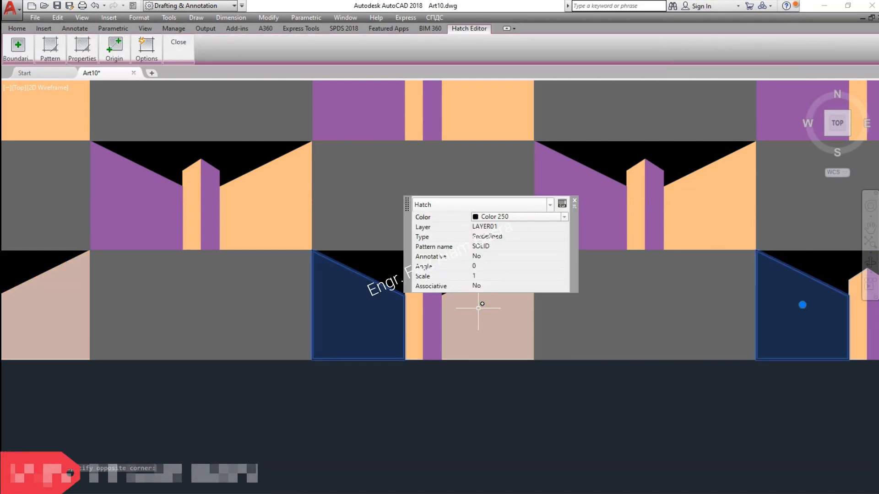
{"action": "left_click", "coordinate": [565, 222]}
{"action": "left_click", "coordinate": [512, 309]}
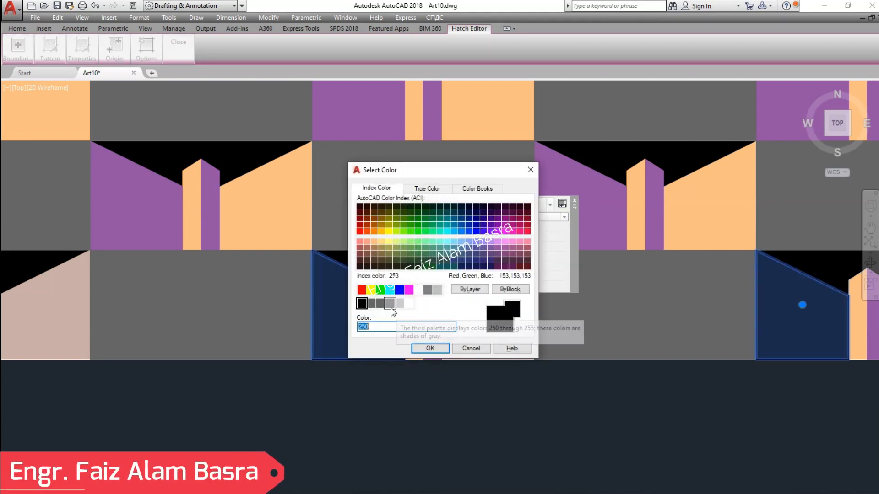
{"action": "left_click", "coordinate": [429, 347]}
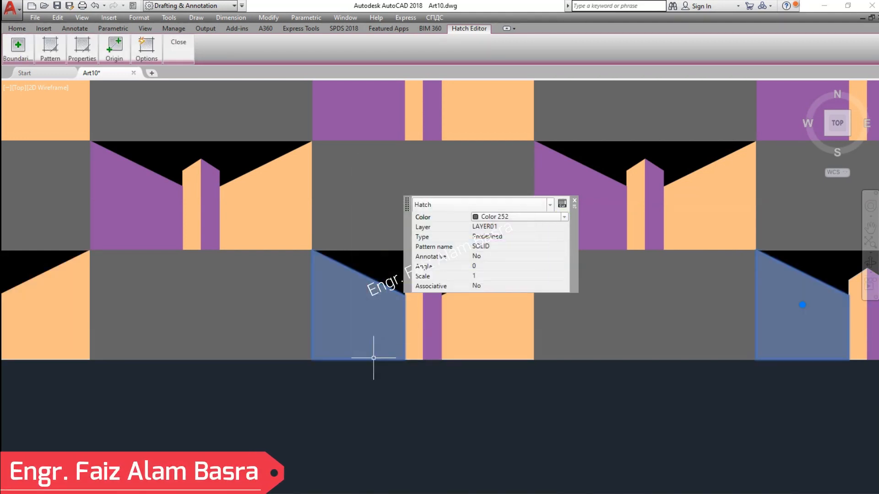
{"action": "key", "text": "Escape"}
- Set the left-hand panel hatch in the wall's lowest row to index Color 254
{"action": "left_click", "coordinate": [349, 321]}
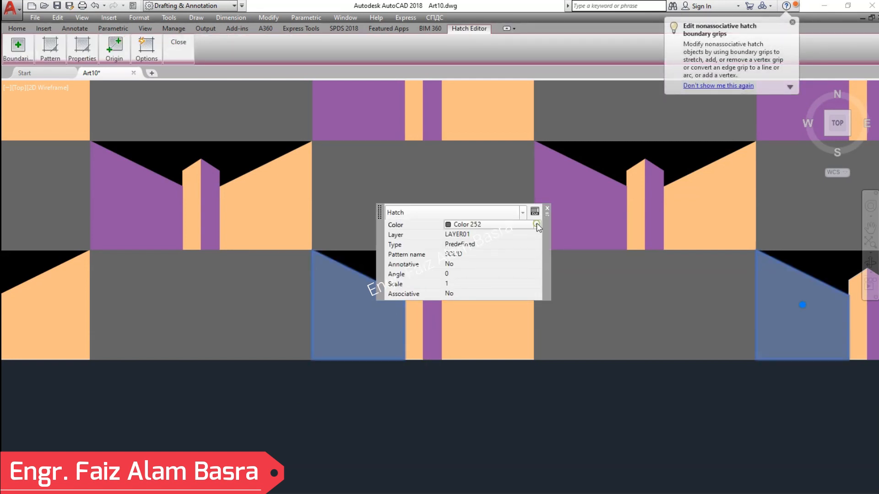
{"action": "left_click", "coordinate": [537, 223]}
{"action": "left_click", "coordinate": [481, 320]}
{"action": "left_click", "coordinate": [536, 224]}
{"action": "left_click", "coordinate": [478, 319]}
{"action": "left_click", "coordinate": [399, 304]}
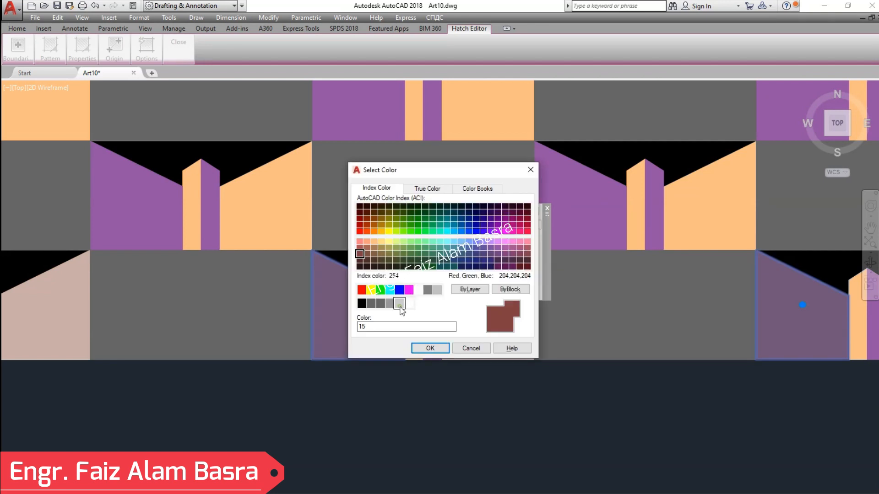
{"action": "left_click", "coordinate": [428, 348]}
{"action": "scroll", "coordinate": [240, 305], "scroll_direction": "down", "scroll_amount": 2}
{"action": "key", "text": "Escape"}
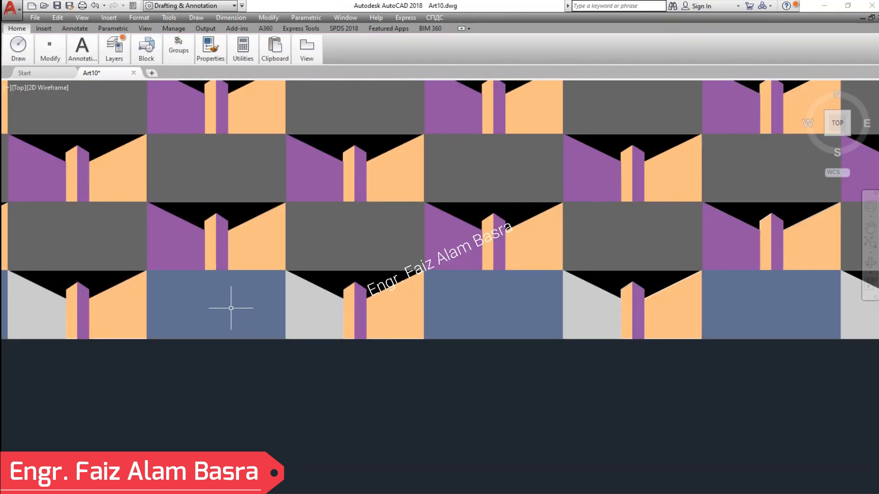
- Set the light orange right-hand panel hatch in the wall's lowest row to index Color 253
{"action": "scroll", "coordinate": [238, 304], "scroll_direction": "up", "scroll_amount": 3}
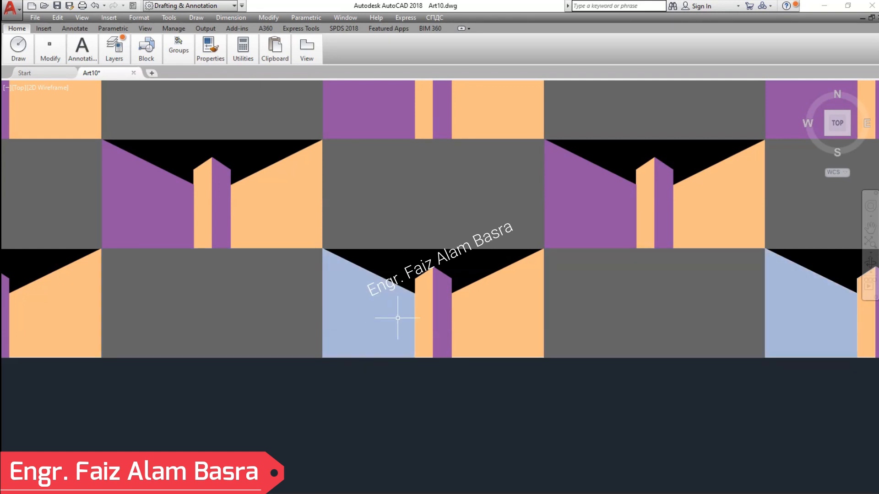
{"action": "left_click", "coordinate": [496, 308]}
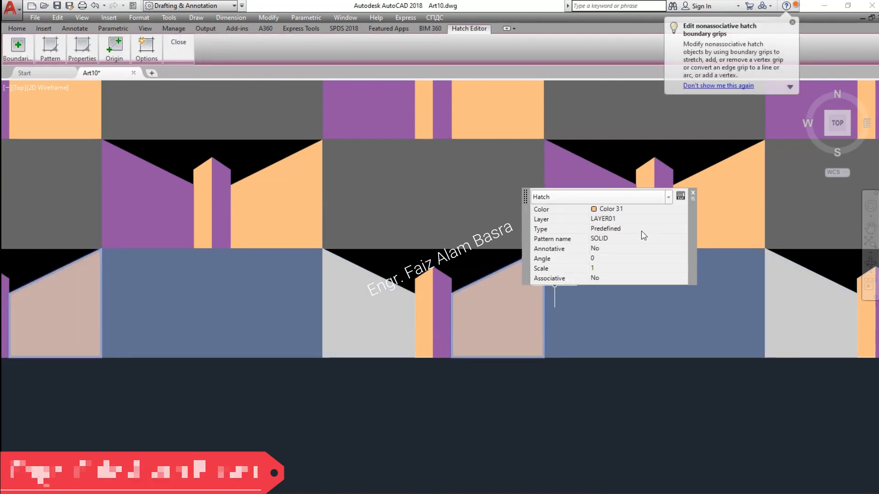
{"action": "left_click", "coordinate": [682, 209]}
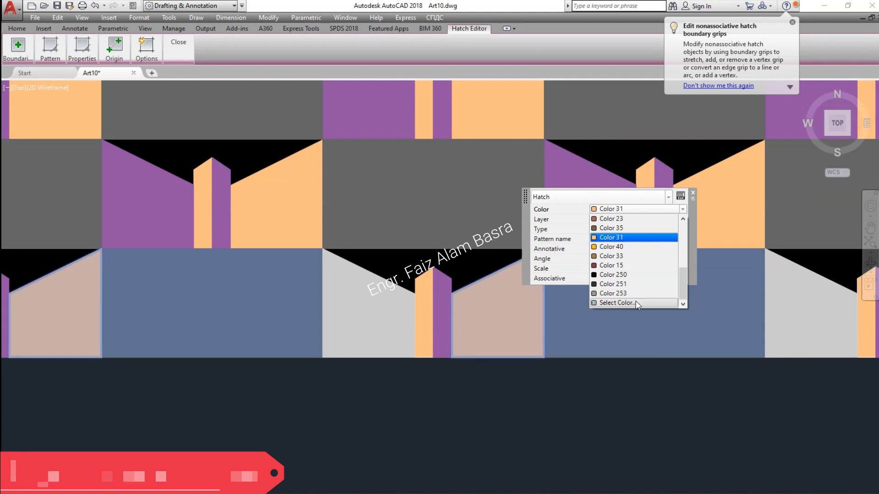
{"action": "left_click", "coordinate": [635, 301]}
{"action": "left_click", "coordinate": [390, 303]}
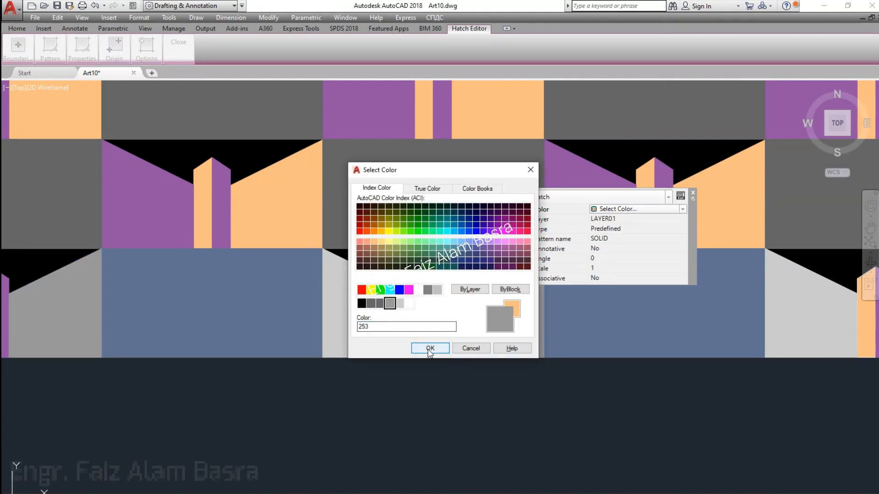
{"action": "left_click", "coordinate": [430, 349]}
{"action": "key", "text": "Escape"}
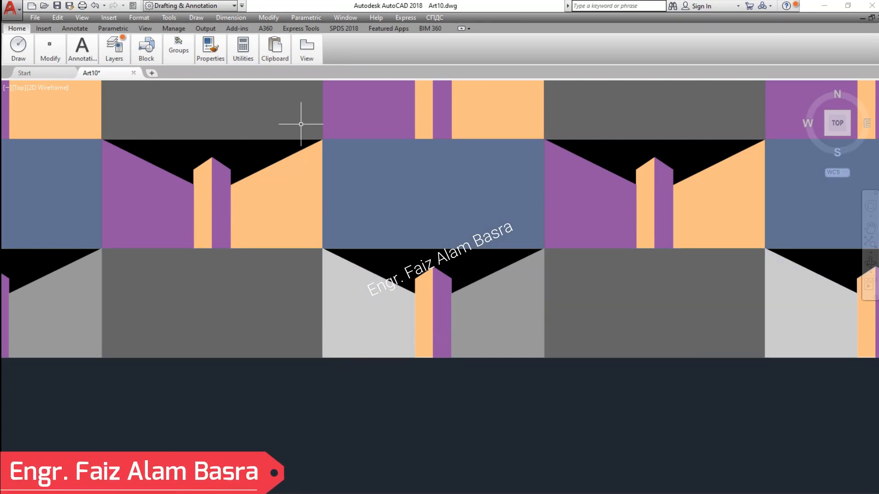
- Match the lowest row's grey right-hand panel hatch onto the right-hand and left-hand panels of the second-lowest row
{"action": "left_click", "coordinate": [211, 48]}
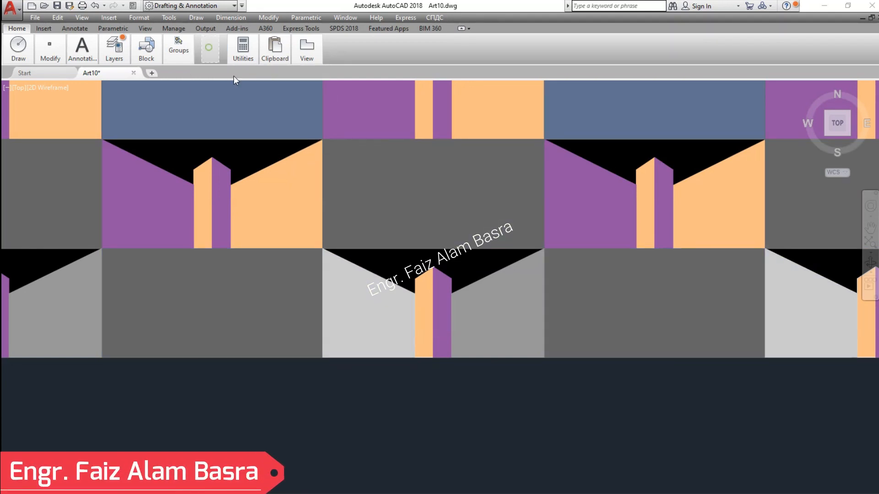
{"action": "mouse_move", "coordinate": [215, 62]}
{"action": "left_click", "coordinate": [455, 239]}
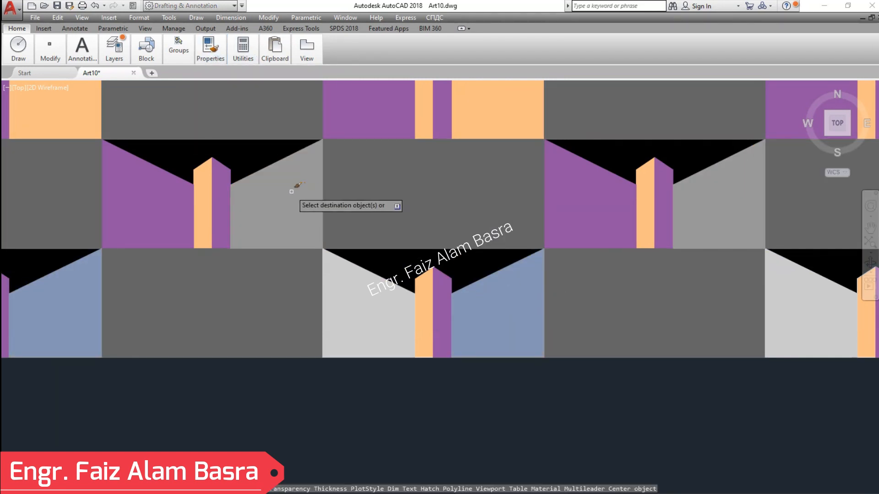
{"action": "left_click", "coordinate": [149, 192]}
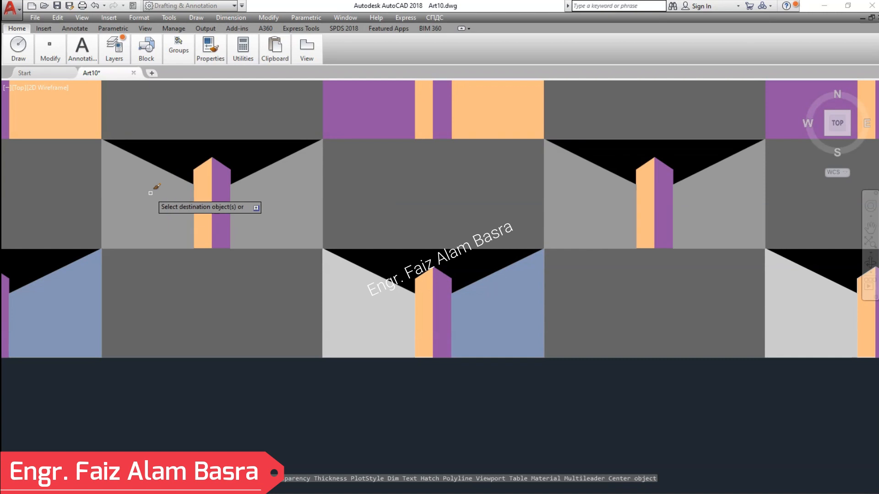
{"action": "key", "text": "Escape"}
- Match the light grey left-hand panel hatch onto the right-hand panels within the wall's lowest row
{"action": "mouse_move", "coordinate": [215, 58]}
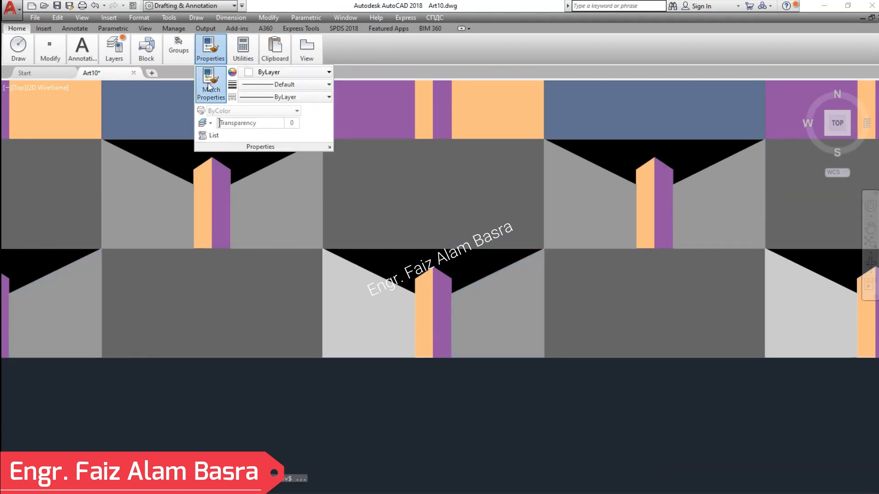
{"action": "left_click", "coordinate": [209, 84]}
{"action": "left_click", "coordinate": [370, 321]}
{"action": "key", "text": "Escape"}
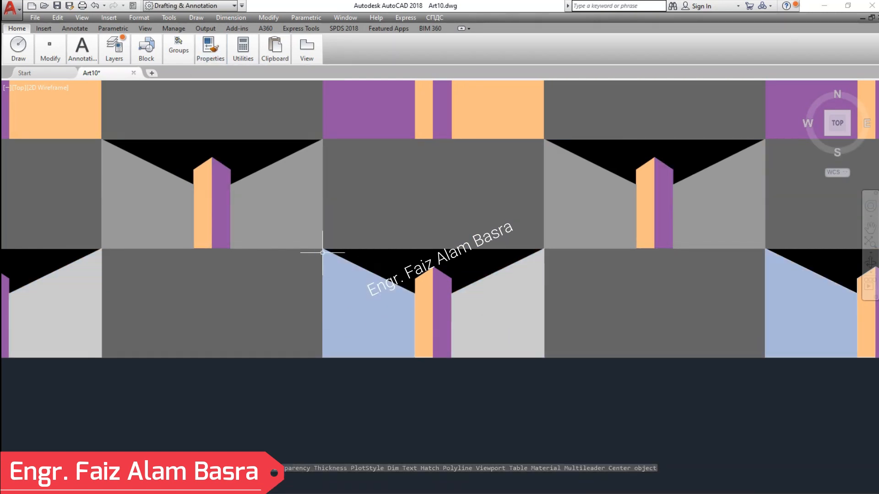
- Match the lowest row's light grey right-hand panel hatch onto the right-hand panels of rows two to five from the bottom
{"action": "mouse_move", "coordinate": [214, 50]}
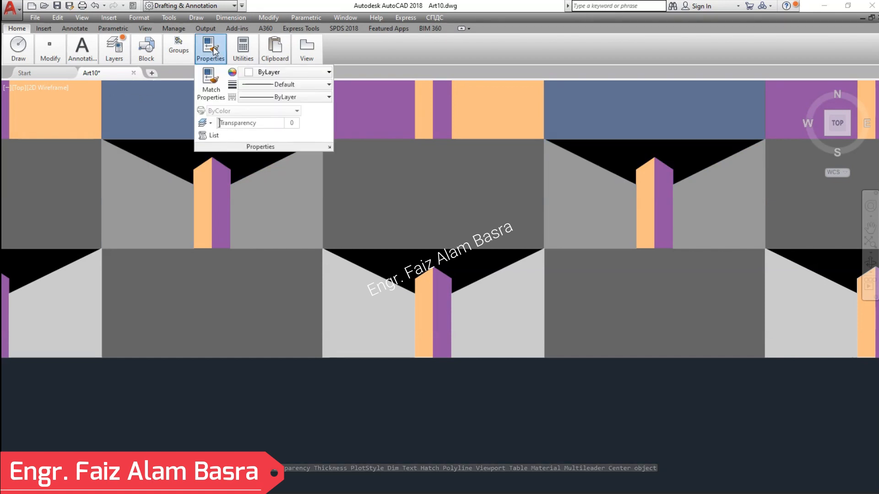
{"action": "left_click", "coordinate": [506, 319]}
{"action": "left_click", "coordinate": [292, 210]}
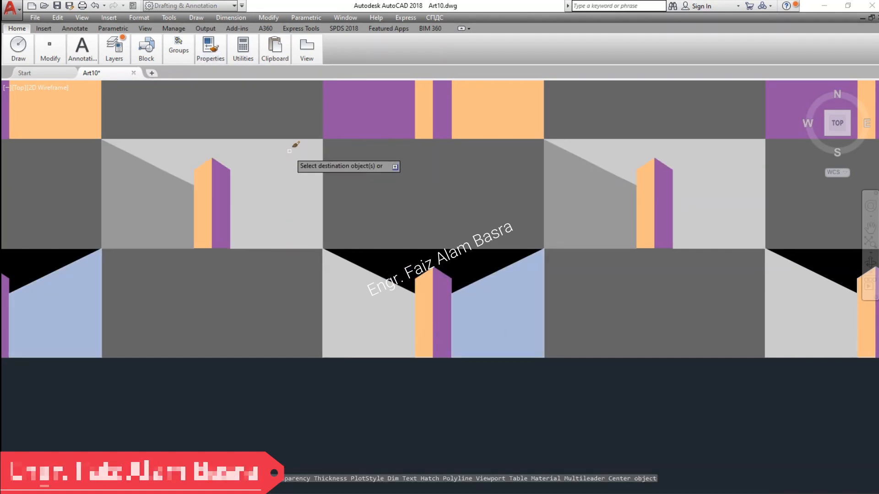
{"action": "scroll", "coordinate": [312, 285], "scroll_direction": "down", "scroll_amount": 4}
{"action": "scroll", "coordinate": [376, 308], "scroll_direction": "up", "scroll_amount": 2}
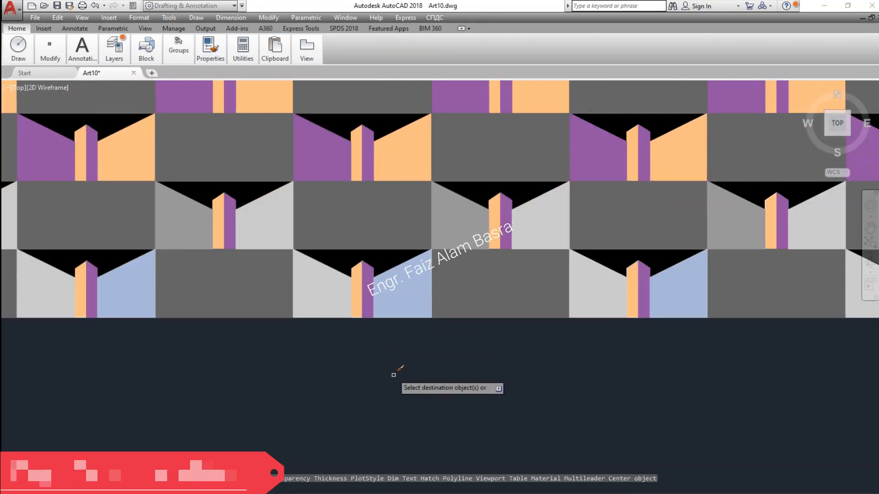
{"action": "left_click", "coordinate": [398, 167]}
{"action": "scroll", "coordinate": [387, 322], "scroll_direction": "down", "scroll_amount": 2}
{"action": "left_click", "coordinate": [322, 173]}
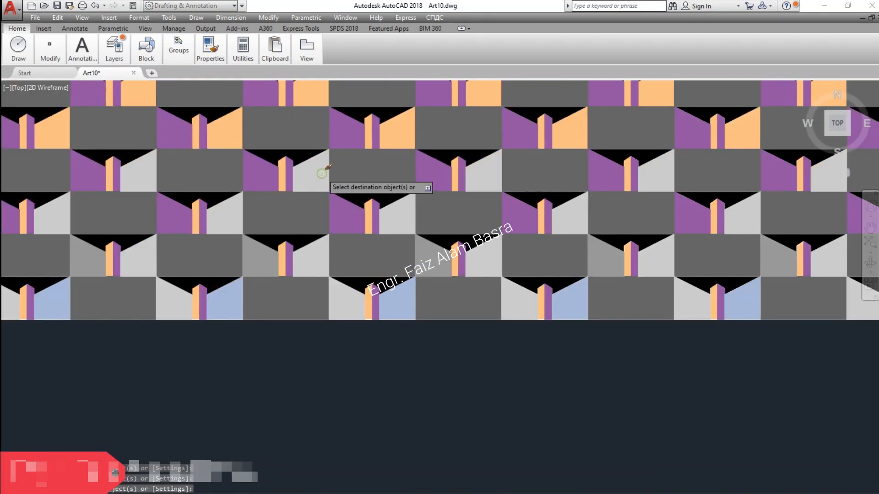
{"action": "left_click", "coordinate": [564, 132]}
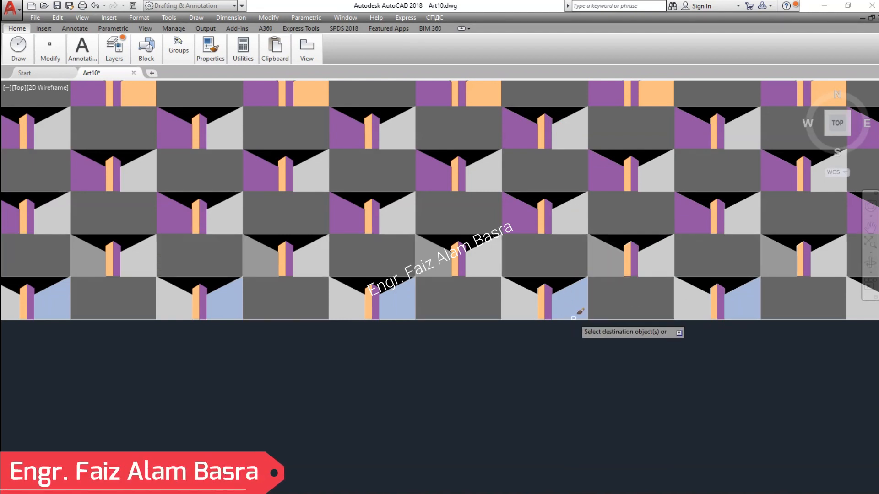
- Match the same light grey hatch onto the orange left faces of the narrow columns in the lowest four rows
{"action": "scroll", "coordinate": [401, 235], "scroll_direction": "up", "scroll_amount": 4}
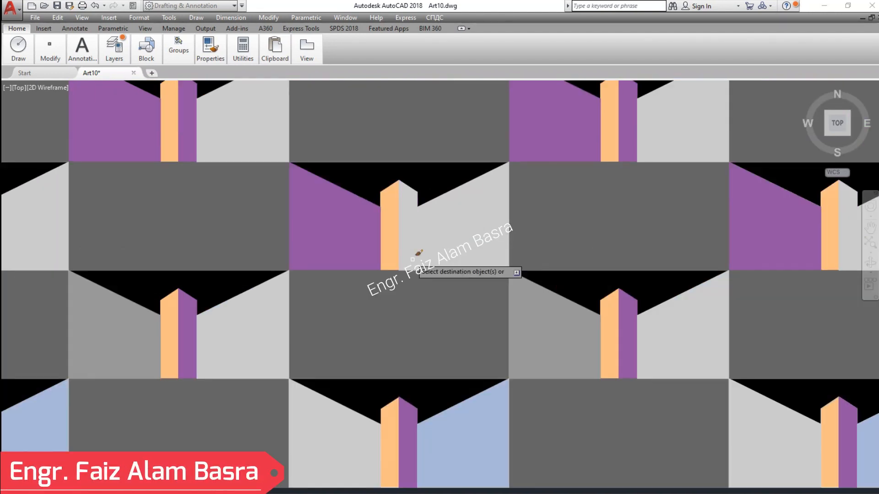
{"action": "left_click", "coordinate": [392, 413]}
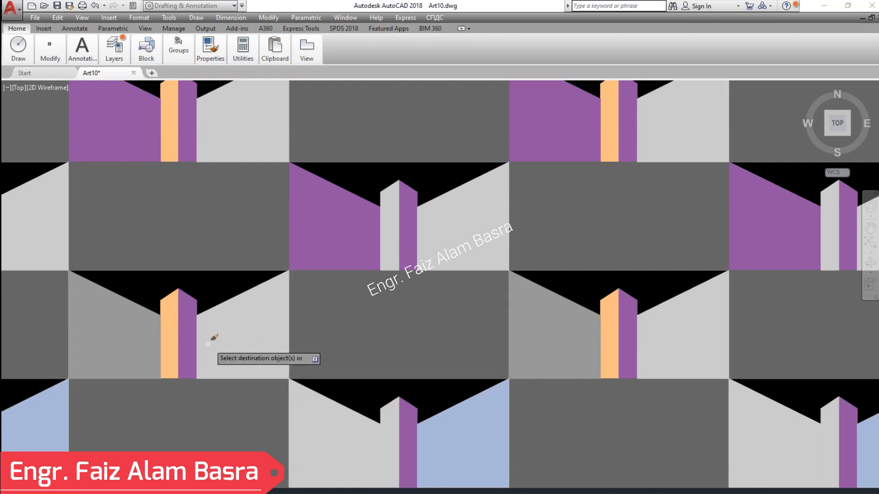
{"action": "left_click", "coordinate": [169, 325]}
{"action": "left_click", "coordinate": [169, 140]}
{"action": "scroll", "coordinate": [259, 365], "scroll_direction": "down", "scroll_amount": 4}
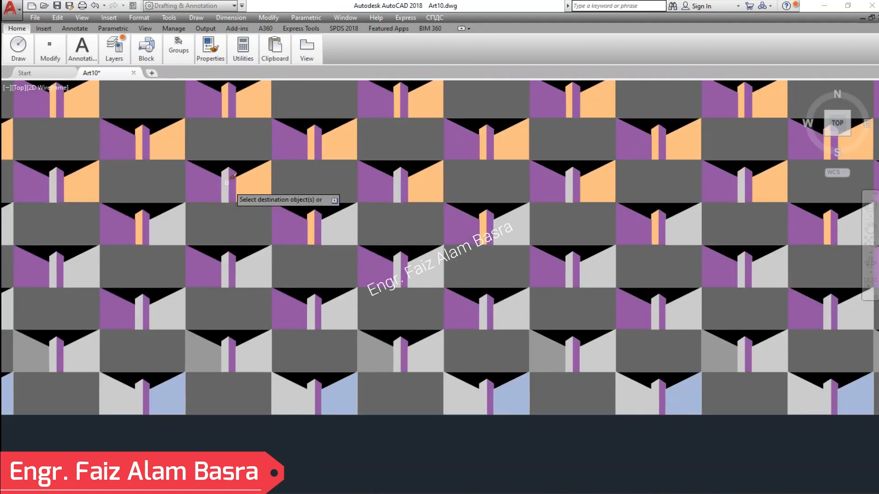
- Match the light grey hatch onto the column left faces and right-hand panels of rows six and seven from the bottom
{"action": "scroll", "coordinate": [224, 181], "scroll_direction": "up", "scroll_amount": 6}
{"action": "scroll", "coordinate": [269, 282], "scroll_direction": "down", "scroll_amount": 2}
{"action": "left_click", "coordinate": [311, 220]}
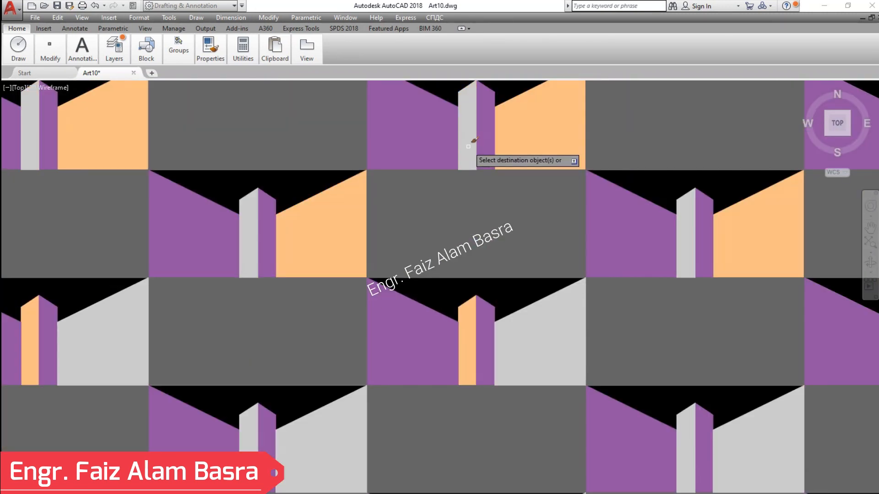
{"action": "left_click", "coordinate": [345, 210]}
{"action": "scroll", "coordinate": [380, 249], "scroll_direction": "down", "scroll_amount": 7}
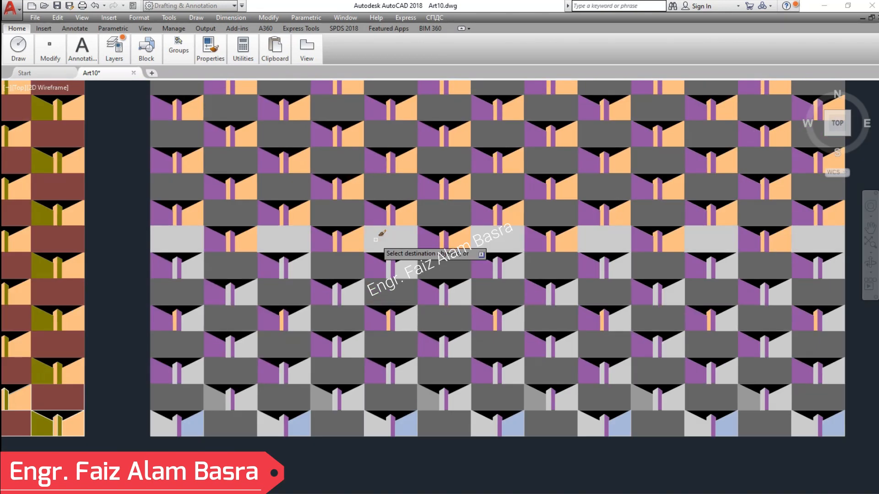
- Match the light grey hatch onto the orange column left faces and right-hand panels of rows eight to thirteen from the bottom
{"action": "scroll", "coordinate": [417, 106], "scroll_direction": "up", "scroll_amount": 5}
{"action": "left_click", "coordinate": [350, 237]}
{"action": "left_click", "coordinate": [484, 182]}
{"action": "left_click", "coordinate": [536, 177]}
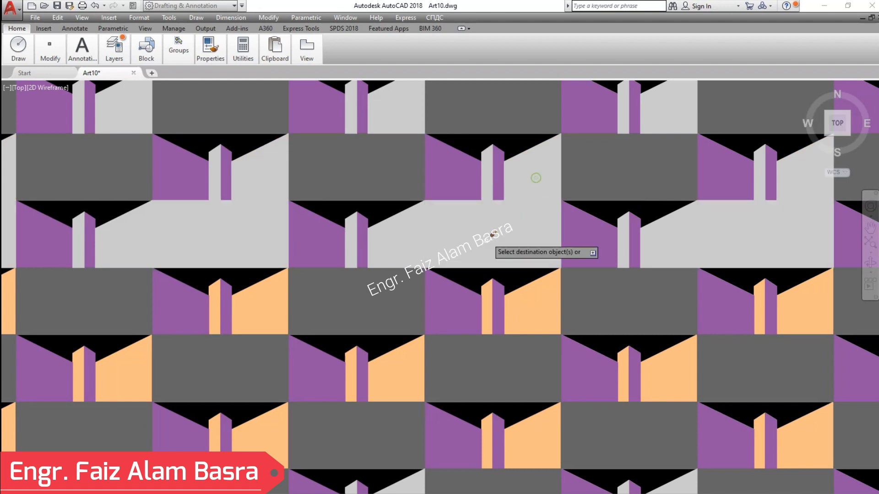
{"action": "left_click", "coordinate": [485, 303]}
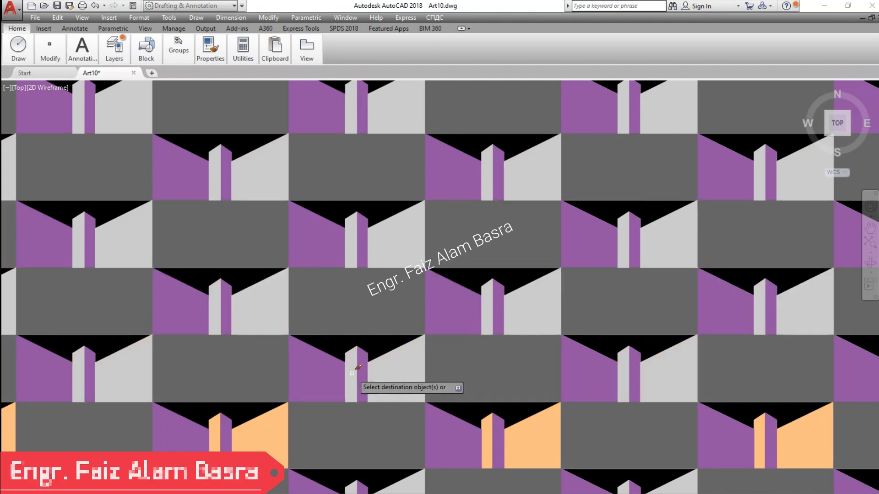
{"action": "left_click", "coordinate": [383, 355]}
{"action": "left_click", "coordinate": [487, 441]}
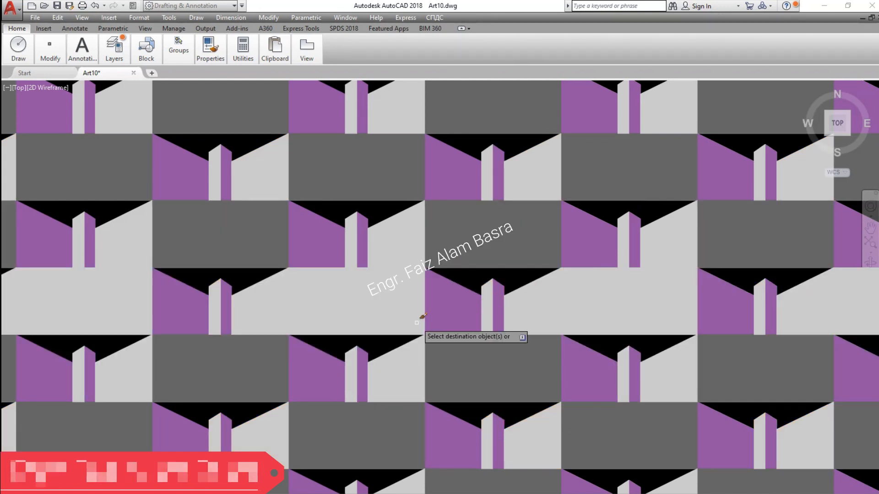
- Match the light grey hatch onto the orange column left faces and right-hand panels in the wall's remaining top rows
{"action": "scroll", "coordinate": [417, 323], "scroll_direction": "down", "scroll_amount": 2}
{"action": "left_click", "coordinate": [498, 139]}
{"action": "scroll", "coordinate": [461, 133], "scroll_direction": "up", "scroll_amount": 4}
{"action": "scroll", "coordinate": [392, 239], "scroll_direction": "down", "scroll_amount": 2}
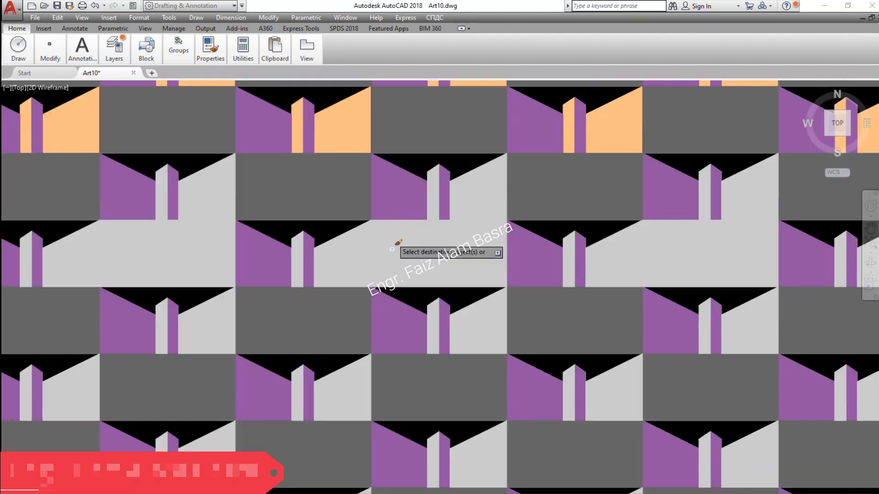
{"action": "scroll", "coordinate": [417, 204], "scroll_direction": "up", "scroll_amount": 4}
{"action": "left_click", "coordinate": [373, 155]}
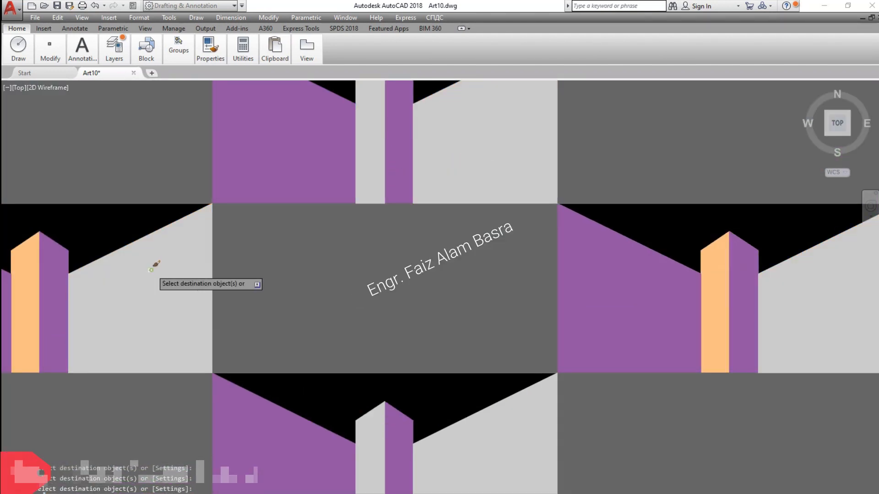
- Match the second-lowest row's mid-grey left-hand panel hatch onto the purple column right faces and left-hand panels of the three lowest rows
{"action": "scroll", "coordinate": [367, 271], "scroll_direction": "down", "scroll_amount": 4}
{"action": "scroll", "coordinate": [298, 245], "scroll_direction": "up", "scroll_amount": 3}
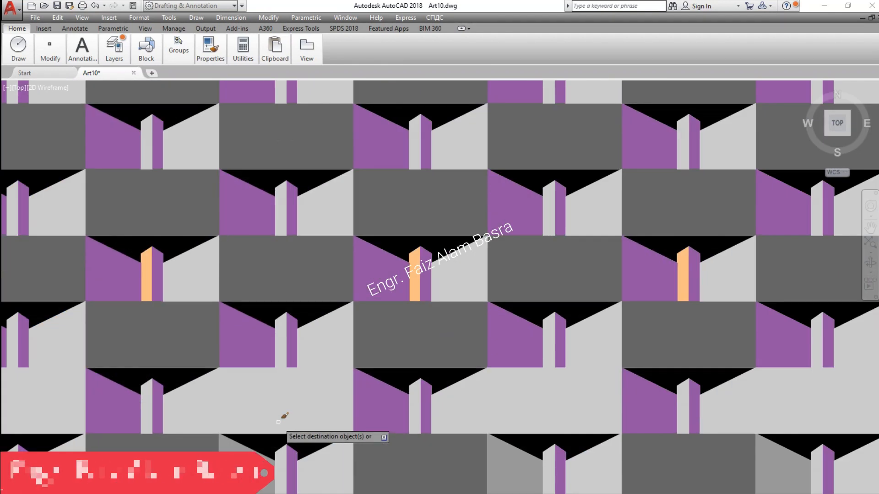
{"action": "scroll", "coordinate": [401, 322], "scroll_direction": "down", "scroll_amount": 1}
{"action": "scroll", "coordinate": [341, 417], "scroll_direction": "up", "scroll_amount": 2}
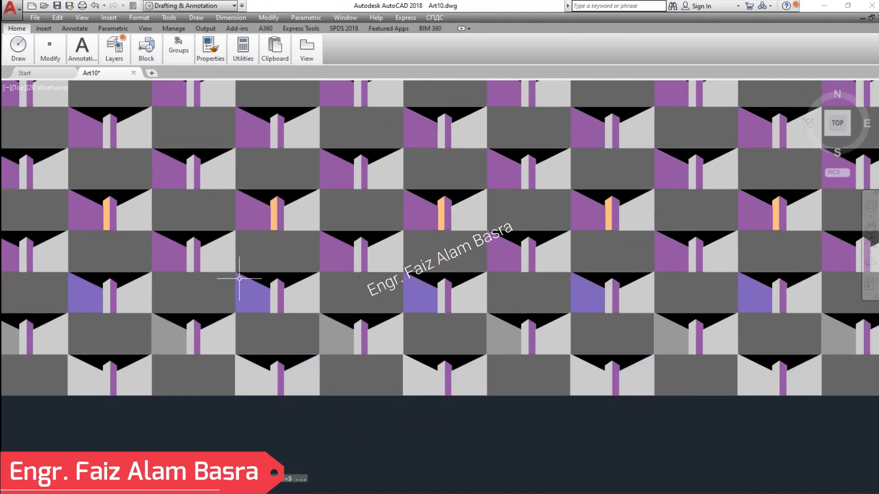
{"action": "scroll", "coordinate": [239, 278], "scroll_direction": "up", "scroll_amount": 2}
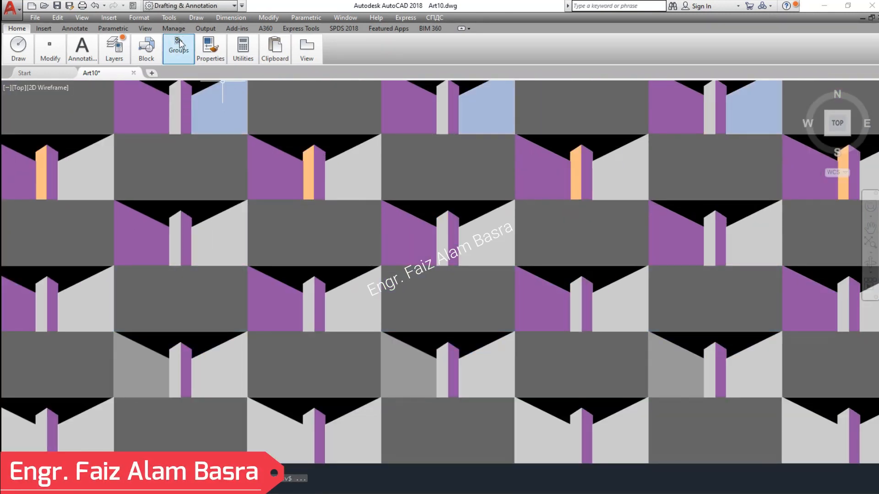
{"action": "scroll", "coordinate": [329, 368], "scroll_direction": "up", "scroll_amount": 4}
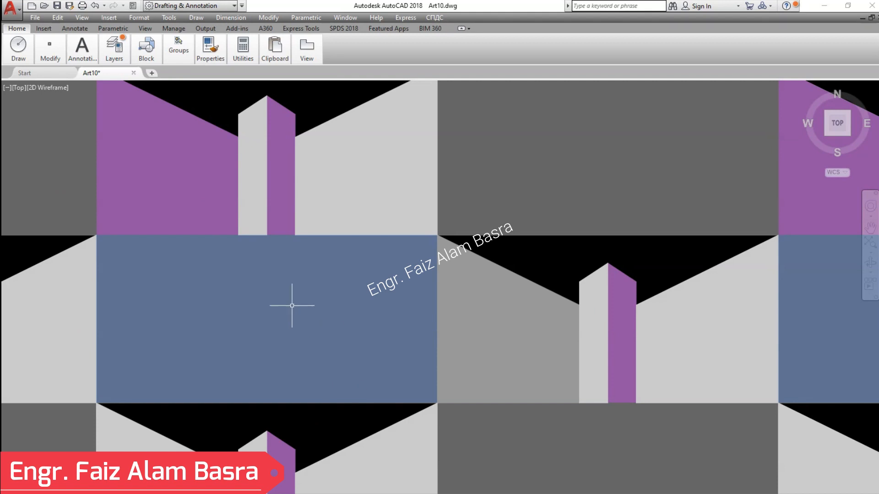
{"action": "scroll", "coordinate": [292, 306], "scroll_direction": "down", "scroll_amount": 2}
{"action": "mouse_move", "coordinate": [211, 59]}
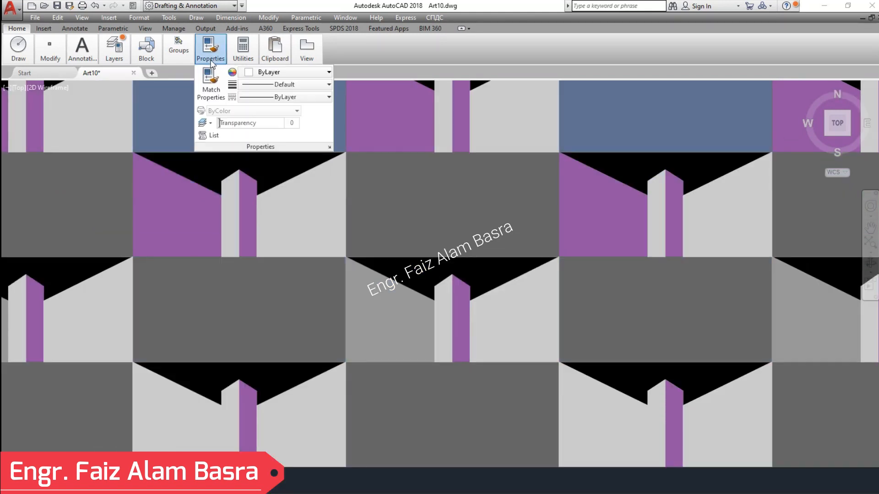
{"action": "left_click", "coordinate": [384, 334]}
{"action": "left_click", "coordinate": [157, 206]}
{"action": "left_click", "coordinate": [251, 220]}
{"action": "left_click", "coordinate": [251, 409]}
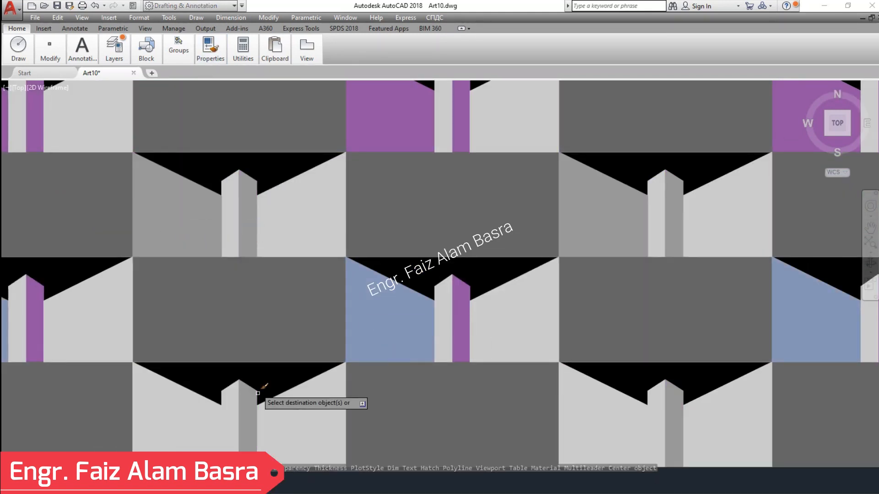
{"action": "left_click", "coordinate": [461, 303]}
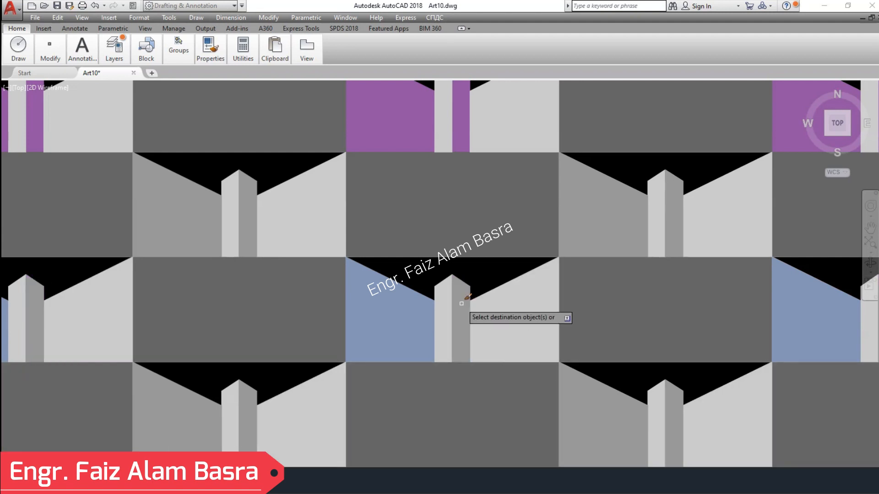
- Match the mid-grey hatch onto the purple left-hand panels and column right faces of rows four to six from the bottom
{"action": "left_click", "coordinate": [371, 311]}
{"action": "left_click", "coordinate": [454, 133]}
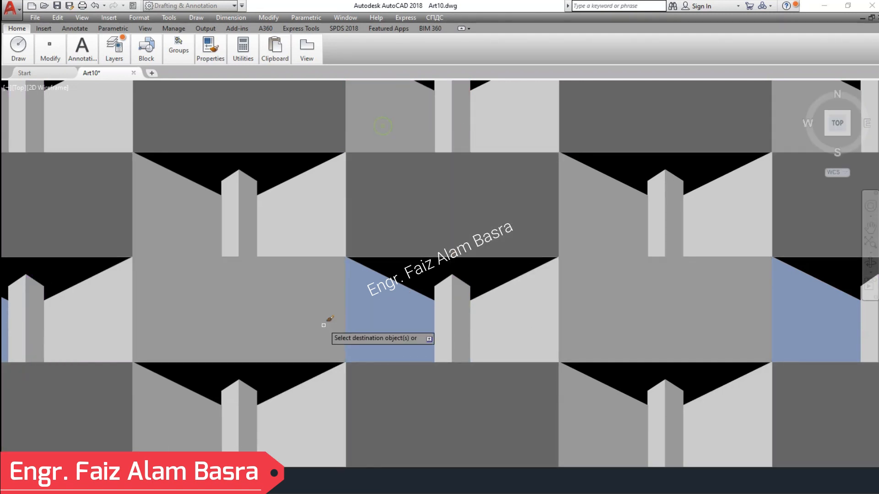
{"action": "scroll", "coordinate": [406, 297], "scroll_direction": "down", "scroll_amount": 4}
{"action": "scroll", "coordinate": [442, 165], "scroll_direction": "up", "scroll_amount": 2}
{"action": "left_click", "coordinate": [284, 212]}
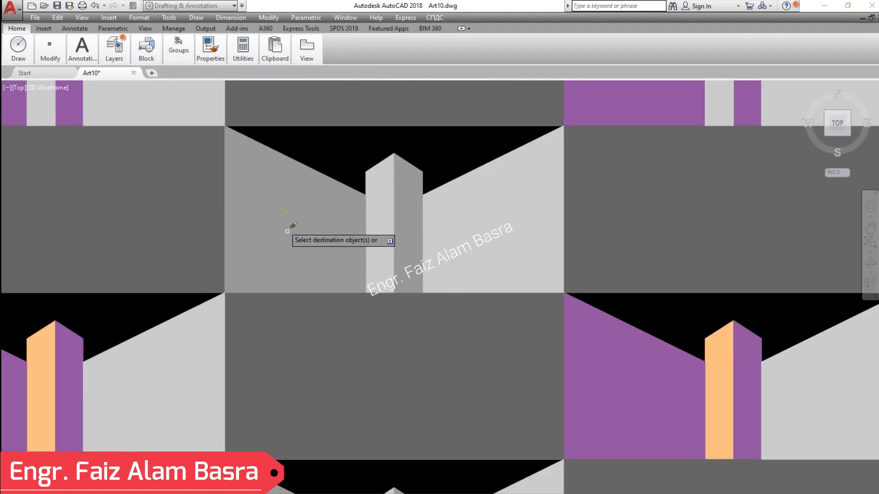
{"action": "left_click", "coordinate": [662, 414]}
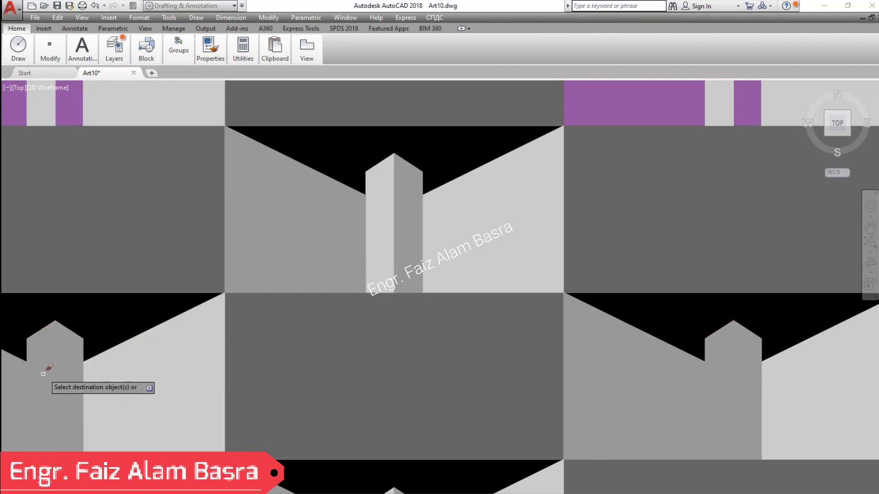
- Match the mid-grey hatch onto the purple left-hand panels and column right faces of rows seven to nine from the bottom
{"action": "scroll", "coordinate": [289, 365], "scroll_direction": "down", "scroll_amount": 4}
{"action": "left_click", "coordinate": [182, 260]}
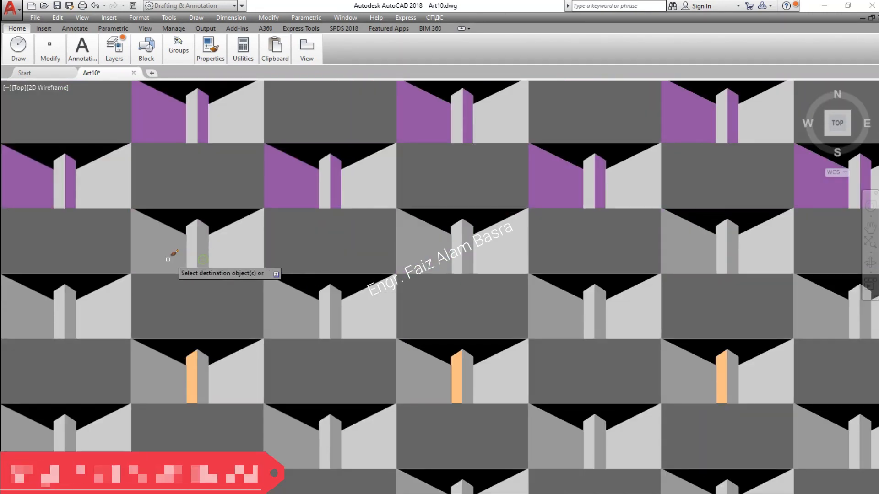
{"action": "left_click", "coordinate": [163, 114]}
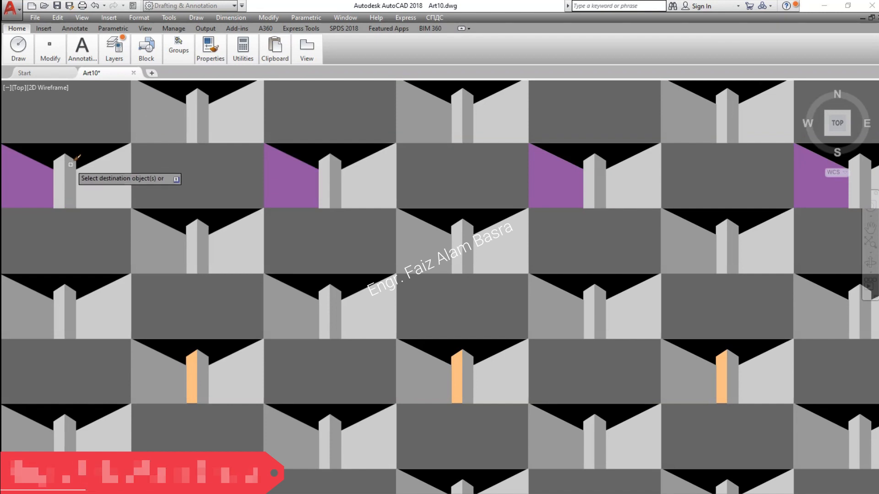
{"action": "left_click", "coordinate": [25, 169]}
{"action": "scroll", "coordinate": [414, 315], "scroll_direction": "down", "scroll_amount": 4}
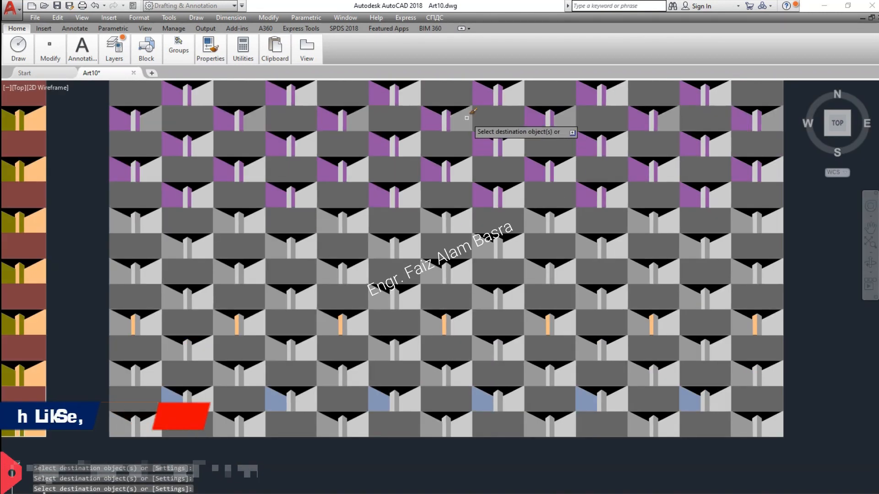
- Match the mid-grey hatch onto the purple left-hand panels and column right faces of rows ten to thirteen from the bottom
{"action": "scroll", "coordinate": [447, 122], "scroll_direction": "up", "scroll_amount": 4}
{"action": "left_click", "coordinate": [421, 129]}
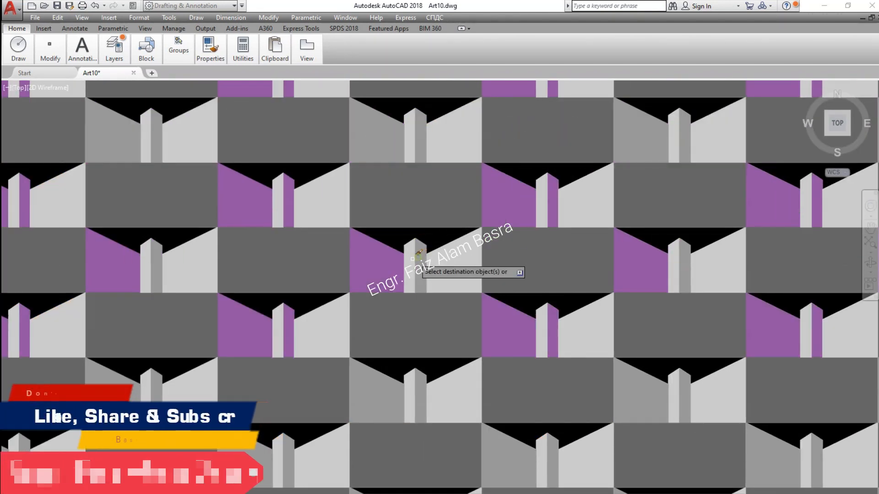
{"action": "left_click", "coordinate": [412, 255]}
{"action": "left_click", "coordinate": [251, 204]}
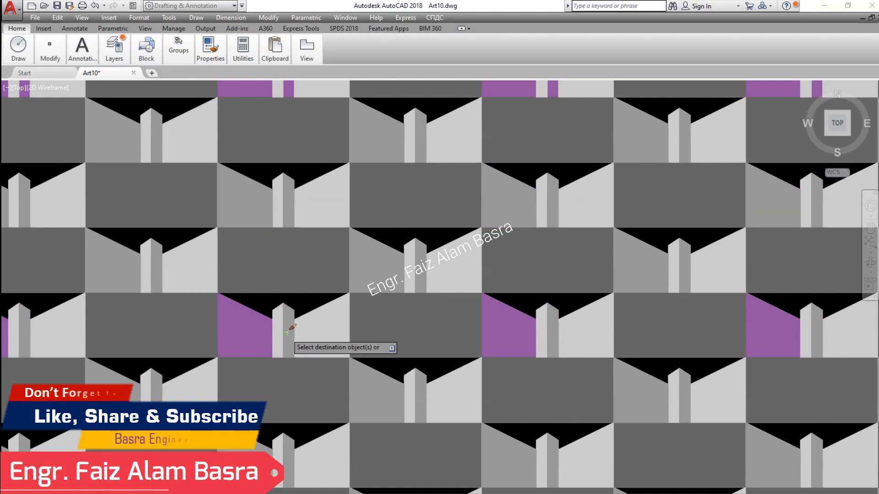
{"action": "left_click", "coordinate": [286, 334]}
- Match the mid-grey hatch onto the remaining purple left-hand panels and column right faces in the wall's top rows
{"action": "scroll", "coordinate": [496, 154], "scroll_direction": "down", "scroll_amount": 2}
{"action": "scroll", "coordinate": [519, 136], "scroll_direction": "up", "scroll_amount": 4}
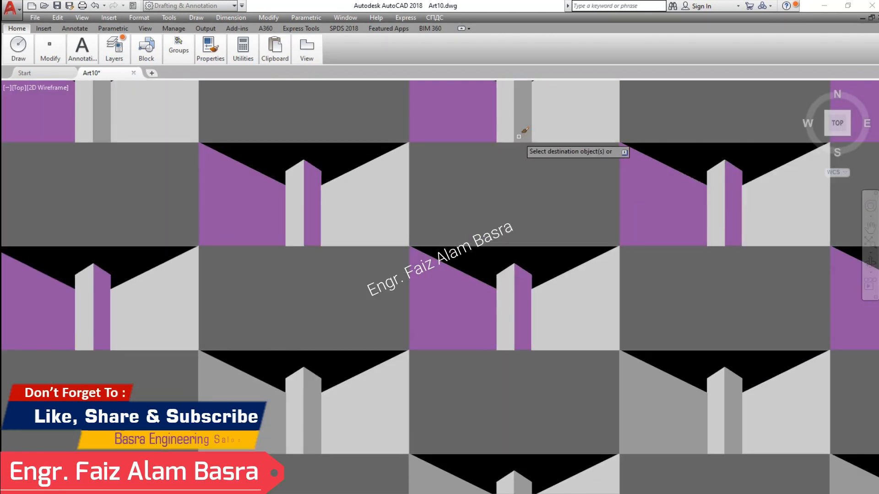
{"action": "left_click", "coordinate": [471, 125]}
{"action": "left_click", "coordinate": [525, 287]}
{"action": "left_click", "coordinate": [310, 210]}
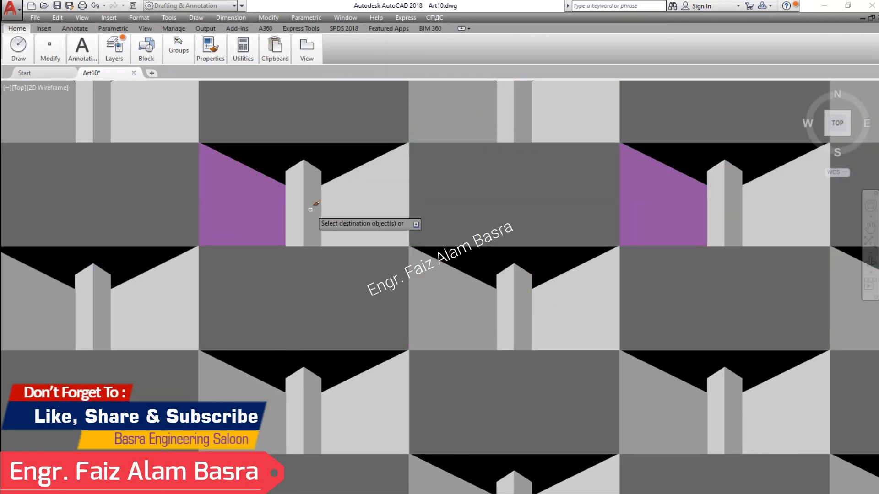
{"action": "scroll", "coordinate": [412, 229], "scroll_direction": "down", "scroll_amount": 4}
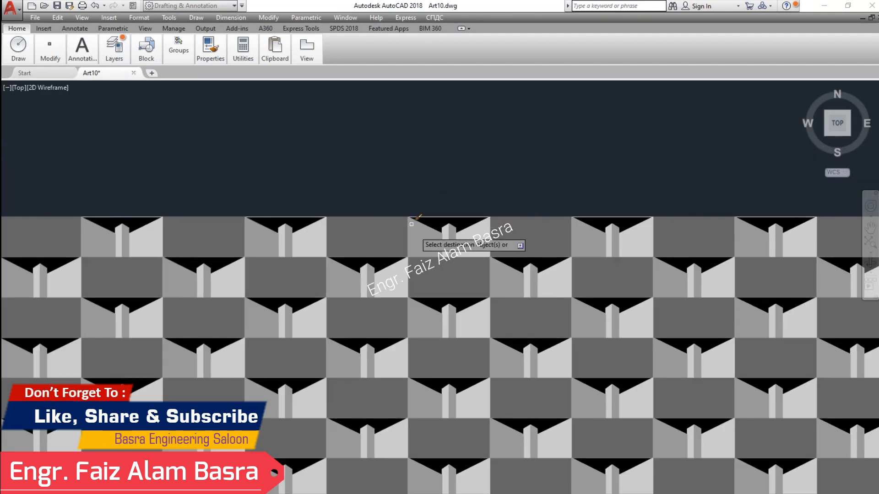
- Match the light grey hatch onto the remaining orange left faces of the wall's columns
{"action": "scroll", "coordinate": [411, 224], "scroll_direction": "down", "scroll_amount": 3}
{"action": "scroll", "coordinate": [437, 335], "scroll_direction": "up", "scroll_amount": 5}
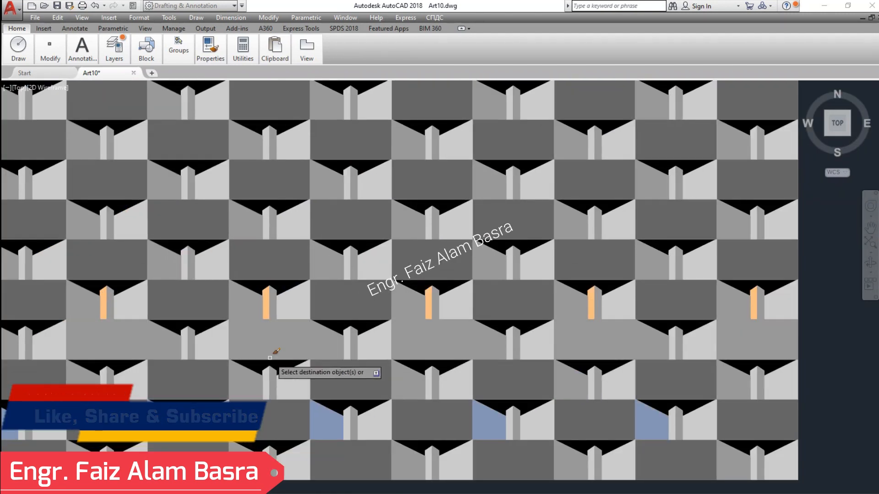
{"action": "scroll", "coordinate": [270, 356], "scroll_direction": "up", "scroll_amount": 2}
{"action": "key", "text": "Escape"}
{"action": "left_click", "coordinate": [212, 59]}
{"action": "left_click", "coordinate": [212, 79]}
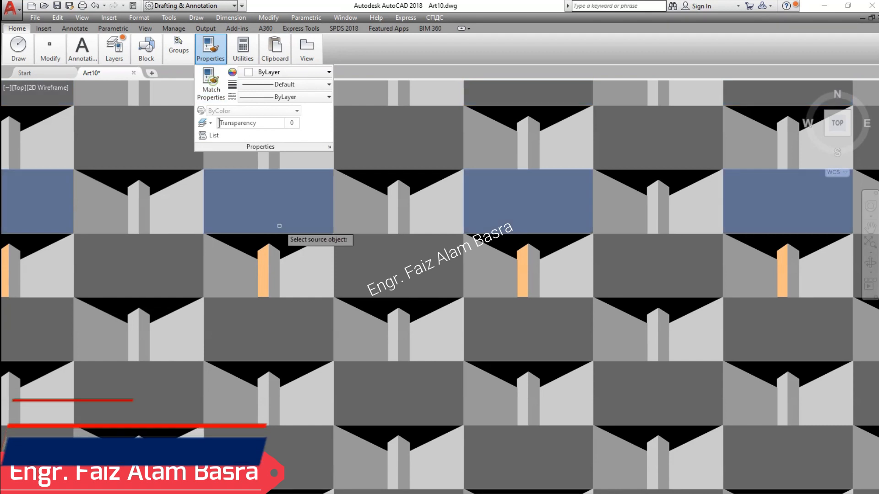
{"action": "left_click", "coordinate": [299, 273]}
{"action": "left_click", "coordinate": [265, 276]}
{"action": "scroll", "coordinate": [293, 261], "scroll_direction": "up", "scroll_amount": 1}
{"action": "scroll", "coordinate": [312, 251], "scroll_direction": "down", "scroll_amount": 1}
{"action": "scroll", "coordinate": [408, 226], "scroll_direction": "down", "scroll_amount": 3}
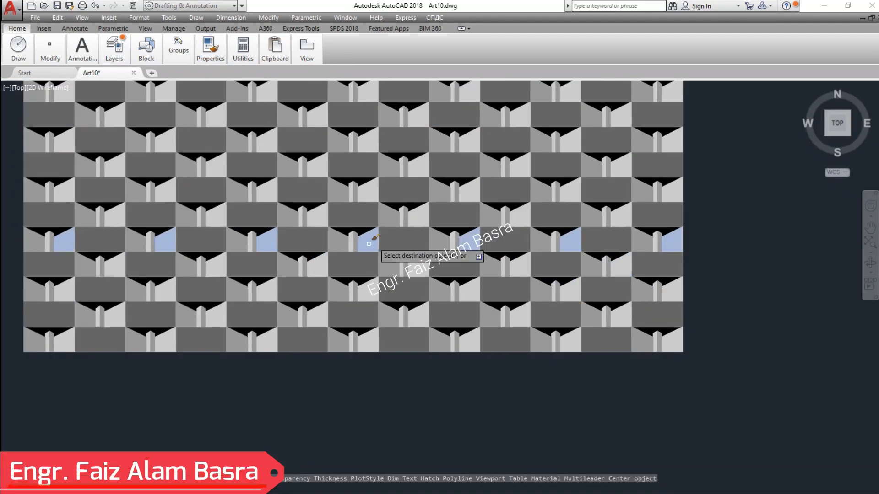
{"action": "scroll", "coordinate": [366, 275], "scroll_direction": "down", "scroll_amount": 2}
{"action": "scroll", "coordinate": [291, 138], "scroll_direction": "up", "scroll_amount": 4}
{"action": "key", "text": "Escape"}
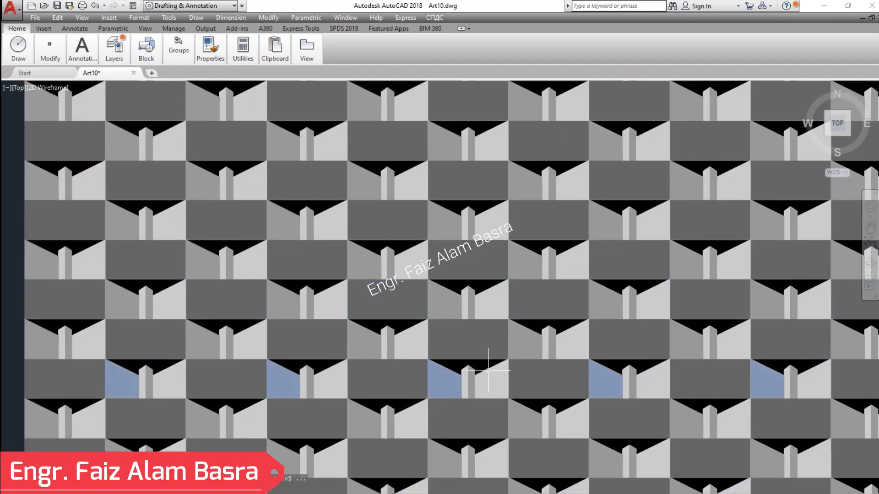
- Examine the rows of the recoloured grey wall closely for any faces missed by the hatch matching
{"action": "scroll", "coordinate": [482, 335], "scroll_direction": "up", "scroll_amount": 1}
{"action": "scroll", "coordinate": [492, 414], "scroll_direction": "up", "scroll_amount": 1}
{"action": "scroll", "coordinate": [492, 390], "scroll_direction": "down", "scroll_amount": 1}
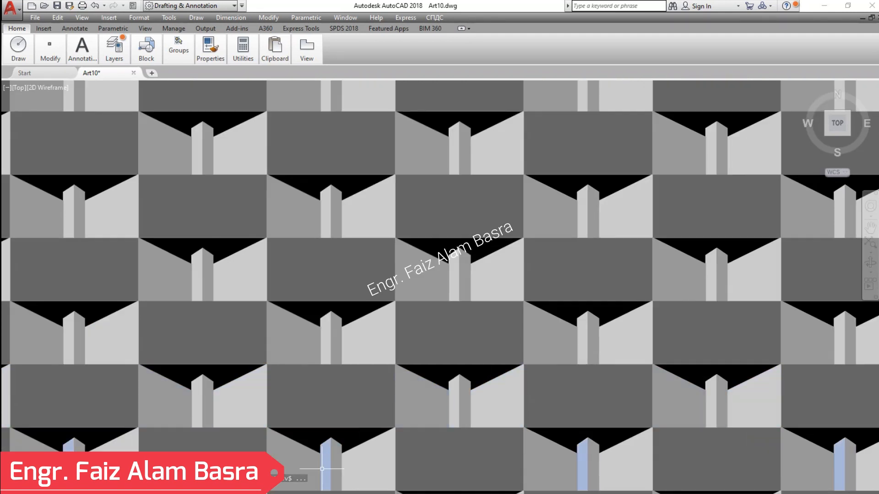
{"action": "scroll", "coordinate": [378, 290], "scroll_direction": "down", "scroll_amount": 2}
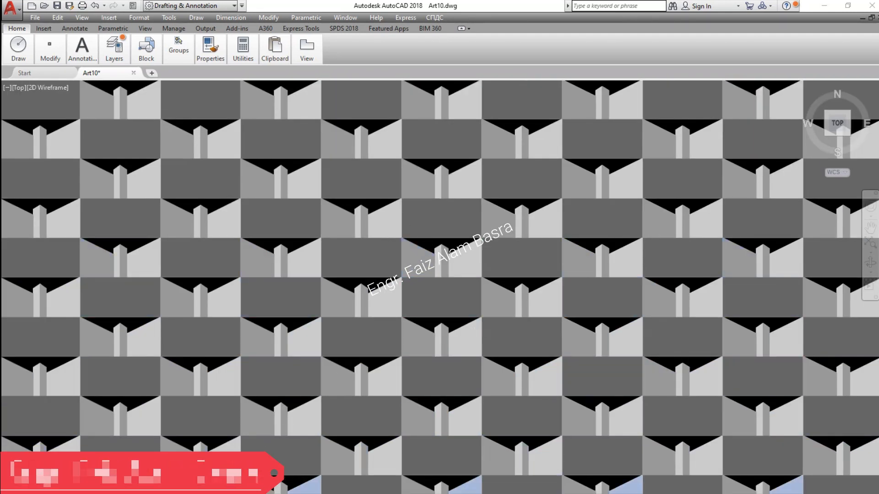
{"action": "scroll", "coordinate": [335, 397], "scroll_direction": "down", "scroll_amount": 2}
{"action": "scroll", "coordinate": [624, 412], "scroll_direction": "up", "scroll_amount": 2}
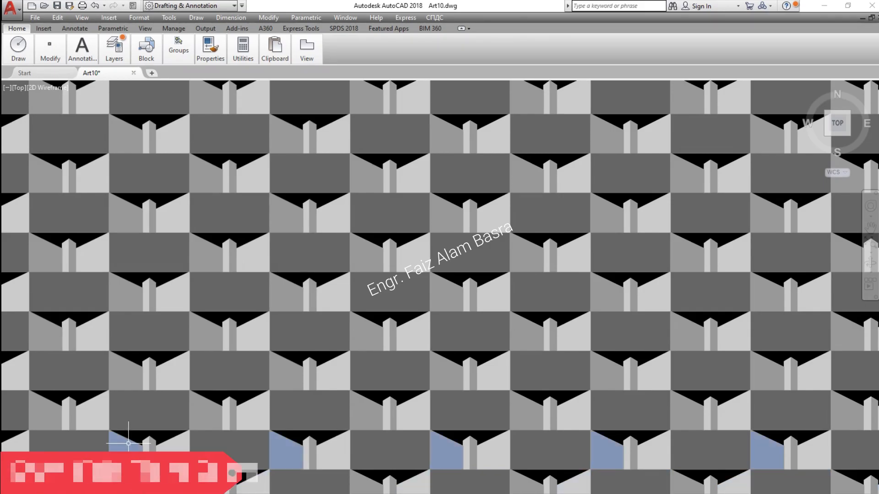
{"action": "scroll", "coordinate": [138, 402], "scroll_direction": "down", "scroll_amount": 2}
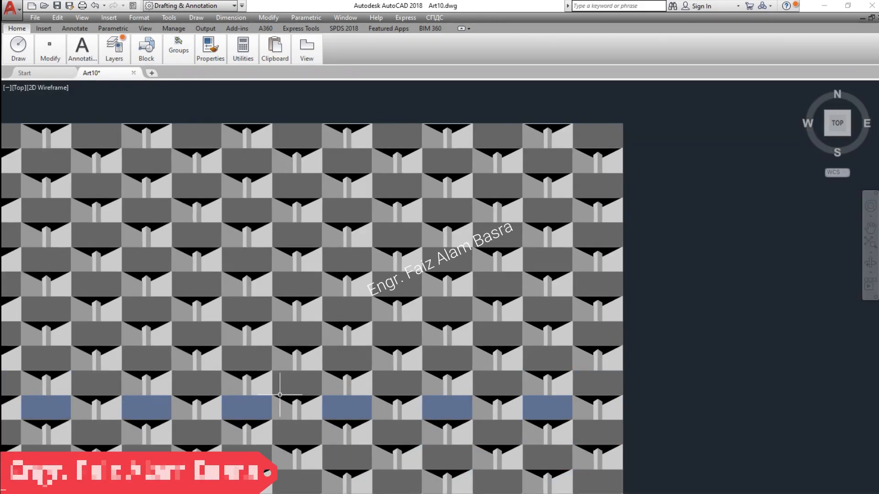
- Look over the wall variations side by side, from the grey-toned copy back to the earlier versions
{"action": "left_click", "coordinate": [870, 227]}
{"action": "left_click_drag", "start_coordinate": [745, 337], "coordinate": [874, 346]}
{"action": "right_click", "coordinate": [833, 393]}
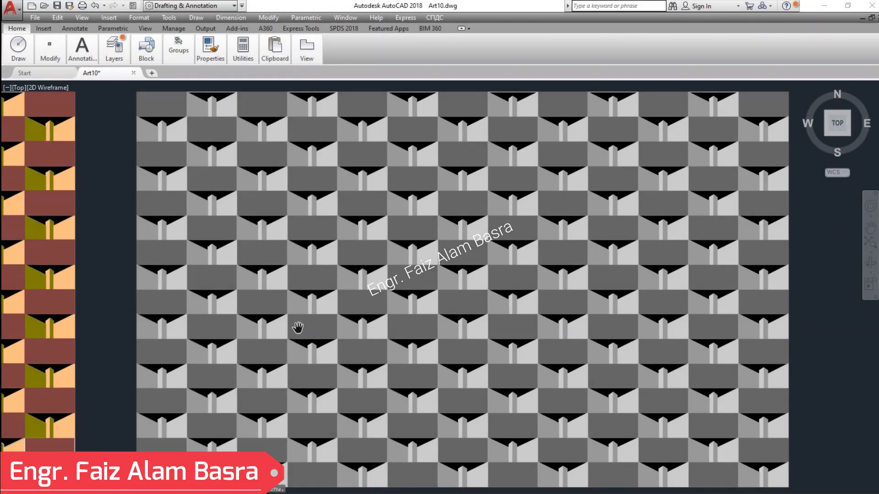
{"action": "left_click_drag", "start_coordinate": [215, 330], "coordinate": [649, 334]}
{"action": "left_click_drag", "start_coordinate": [357, 334], "coordinate": [637, 334]}
{"action": "left_click_drag", "start_coordinate": [448, 336], "coordinate": [735, 338]}
{"action": "left_click_drag", "start_coordinate": [451, 341], "coordinate": [850, 338]}
{"action": "left_click_drag", "start_coordinate": [473, 342], "coordinate": [528, 349]}
{"action": "left_click_drag", "start_coordinate": [767, 383], "coordinate": [456, 343]}
{"action": "scroll", "coordinate": [456, 344], "scroll_direction": "down", "scroll_amount": 2}
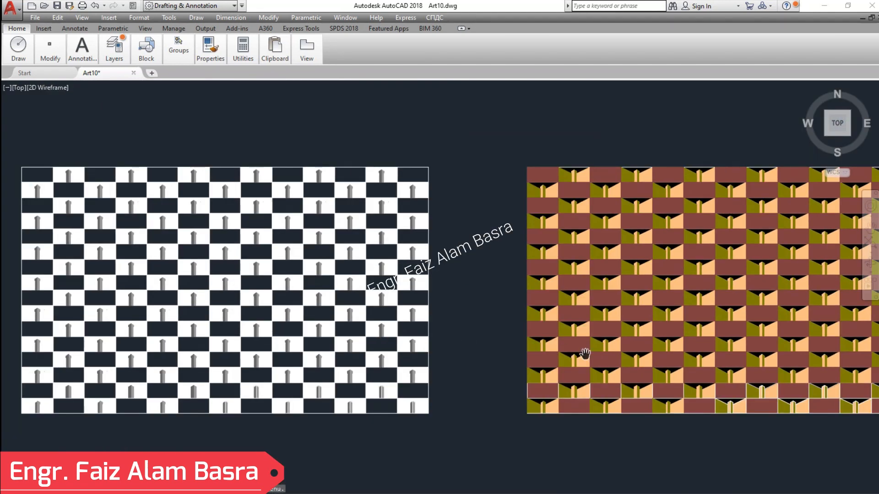
- Compare the orange and brown wall with the grey-toned wall, then inspect the grey wall's lower rows up close
{"action": "left_click_drag", "start_coordinate": [696, 363], "coordinate": [320, 318]}
{"action": "scroll", "coordinate": [359, 320], "scroll_direction": "down", "scroll_amount": 2}
{"action": "scroll", "coordinate": [504, 310], "scroll_direction": "up", "scroll_amount": 6}
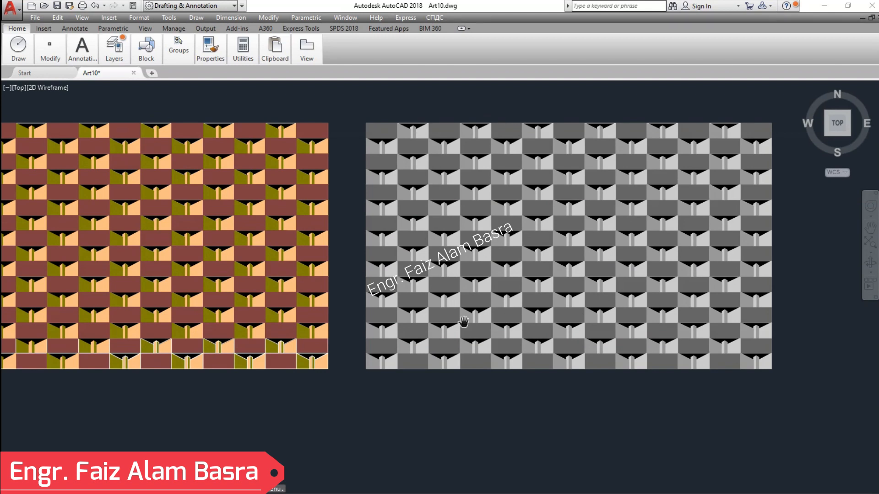
{"action": "scroll", "coordinate": [474, 288], "scroll_direction": "down", "scroll_amount": 4}
{"action": "scroll", "coordinate": [422, 316], "scroll_direction": "up", "scroll_amount": 4}
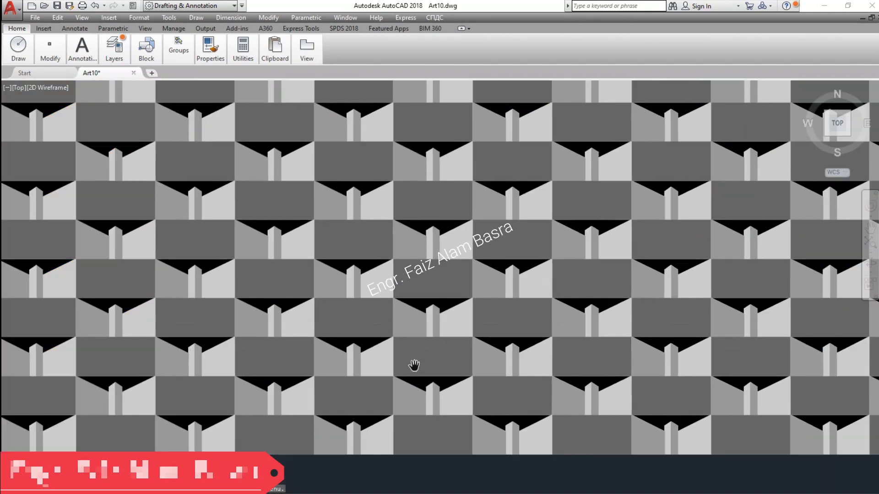
{"action": "scroll", "coordinate": [420, 356], "scroll_direction": "down", "scroll_amount": 4}
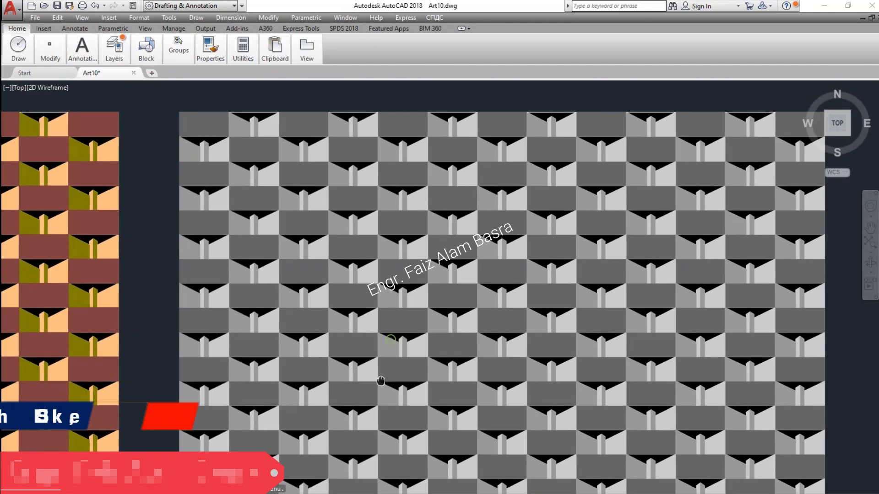
- Review the coloured, white-filled and outlined wall variations in turn, starting from the grey-toned wall
{"action": "left_click_drag", "start_coordinate": [431, 366], "coordinate": [397, 353]}
{"action": "left_click_drag", "start_coordinate": [169, 352], "coordinate": [545, 359]}
{"action": "left_click_drag", "start_coordinate": [430, 358], "coordinate": [591, 366]}
{"action": "left_click_drag", "start_coordinate": [510, 366], "coordinate": [577, 367]}
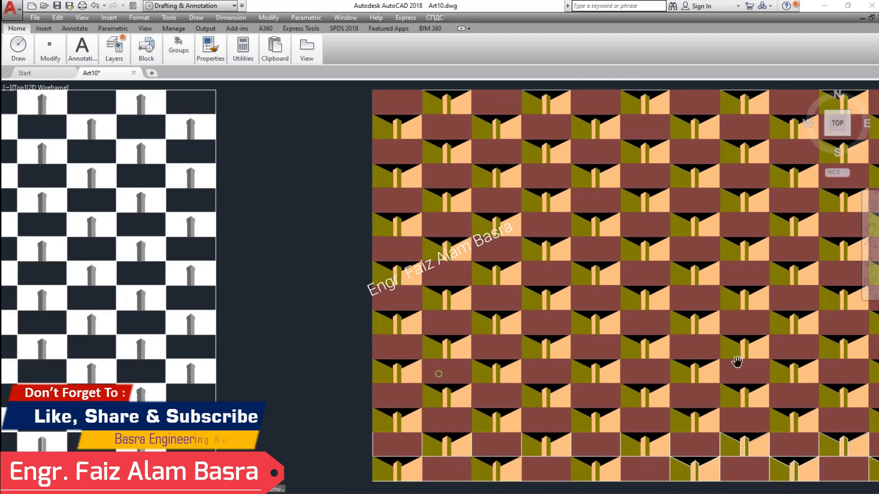
{"action": "left_click_drag", "start_coordinate": [737, 362], "coordinate": [866, 363]}
{"action": "left_click_drag", "start_coordinate": [492, 365], "coordinate": [692, 371]}
{"action": "left_click_drag", "start_coordinate": [522, 372], "coordinate": [673, 374]}
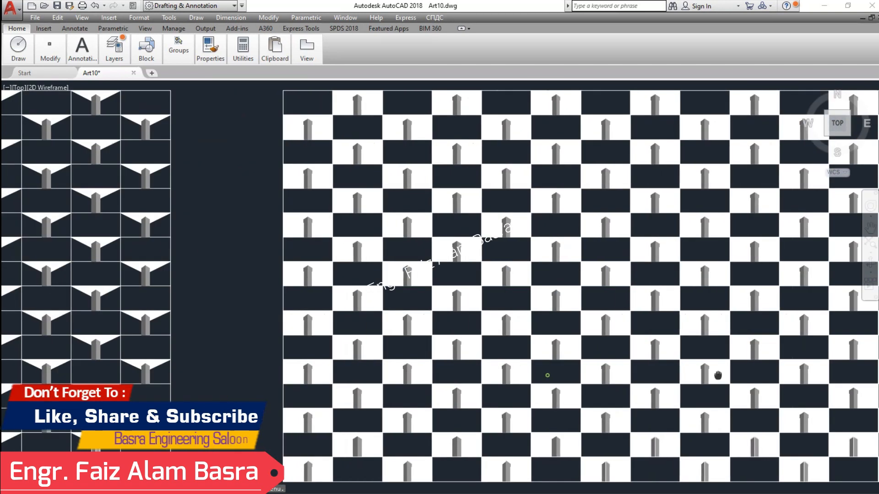